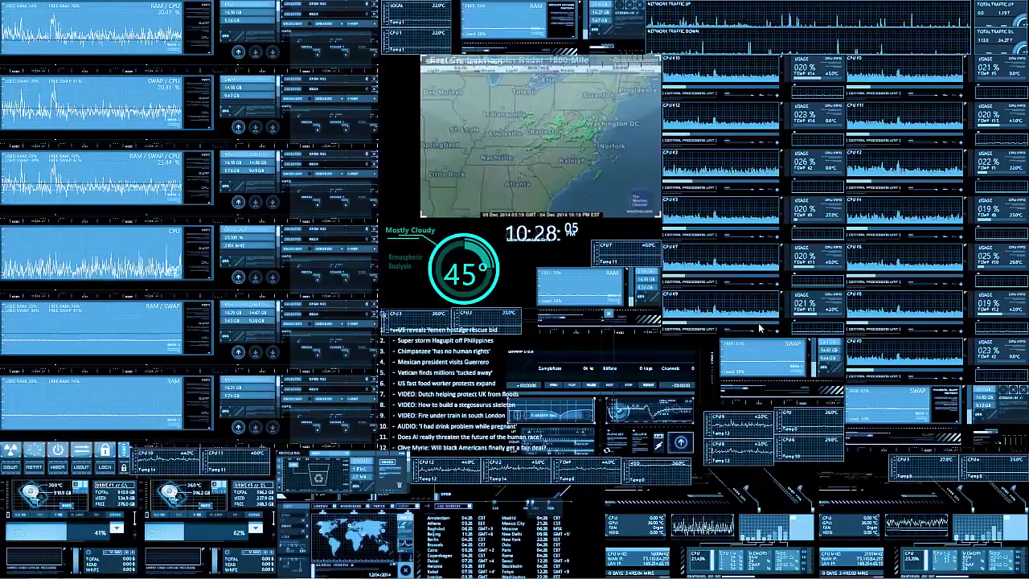
Check CPU performance in Task Manager and memory usage in Resource Monitor, and close Resource Monitor.
mouse_move(676, 577)
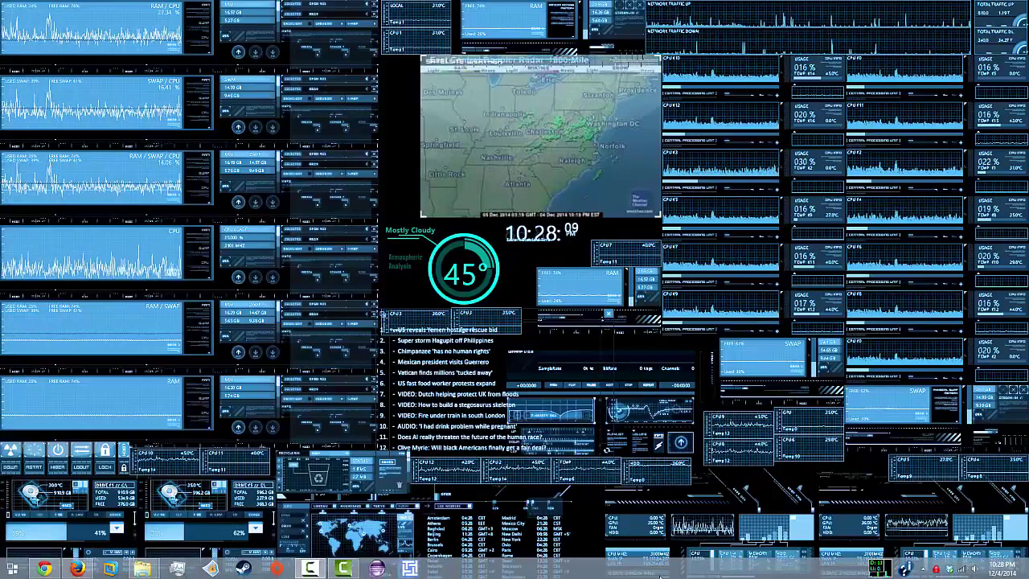
right_click(605, 576)
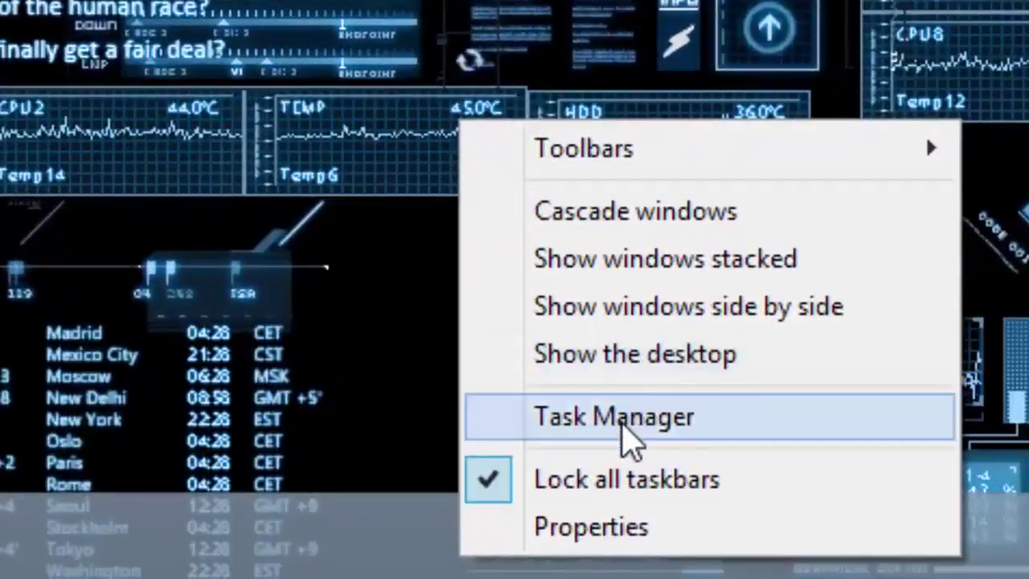
click(627, 419)
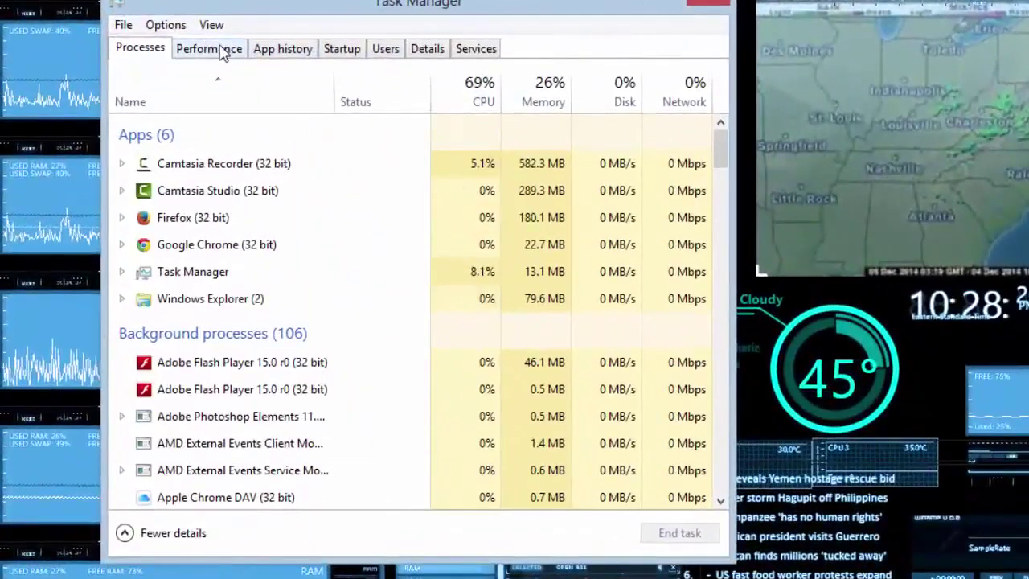
click(208, 49)
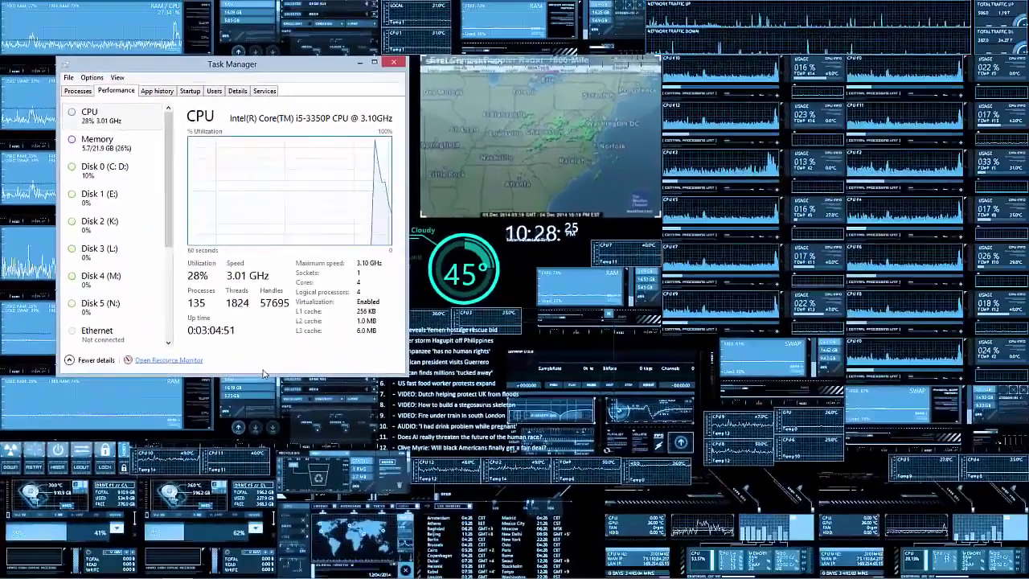
click(223, 429)
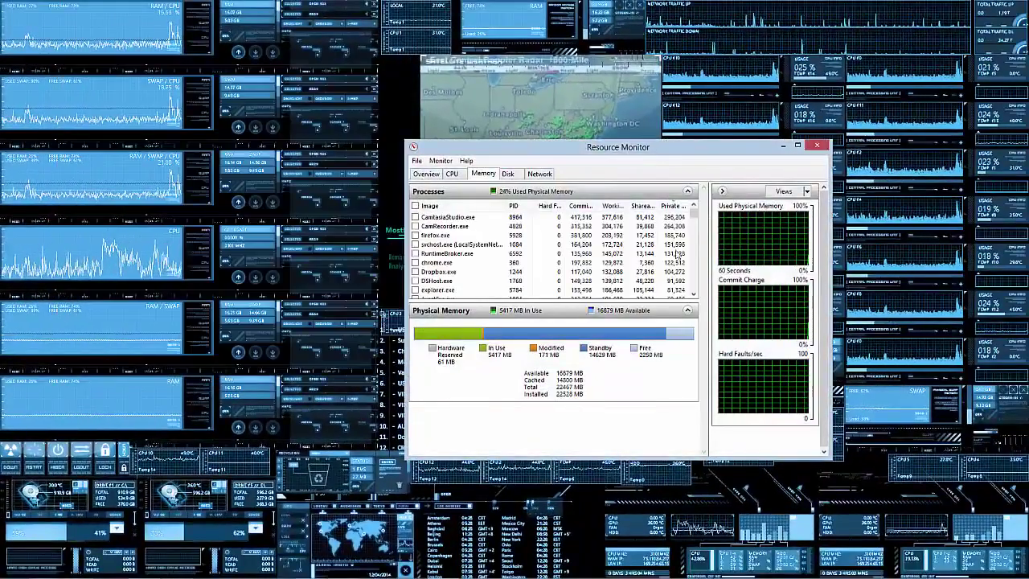
click(817, 147)
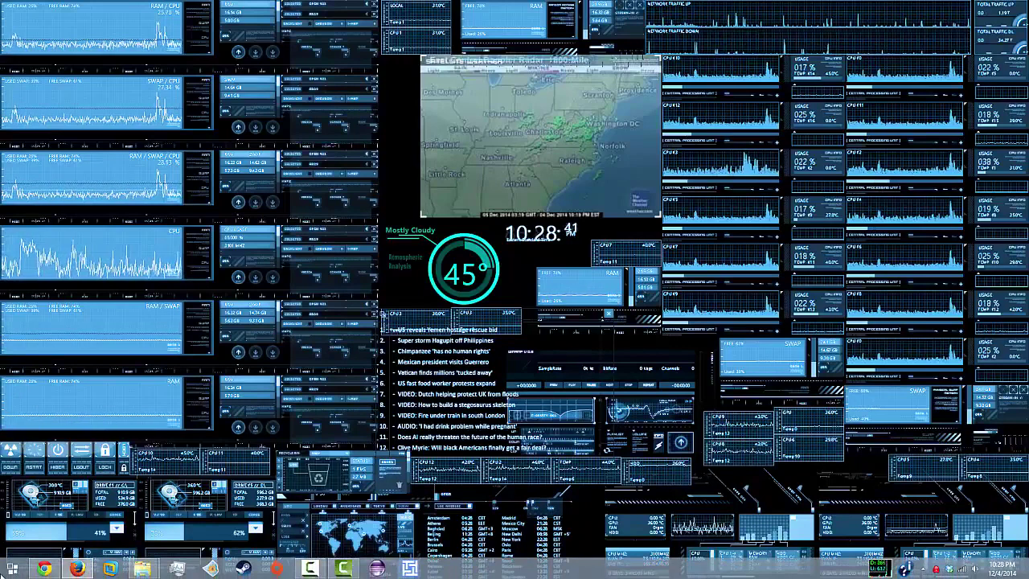
Search the Start menu for msconfig and launch System Configuration.
click(12, 568)
mouse_move(44, 568)
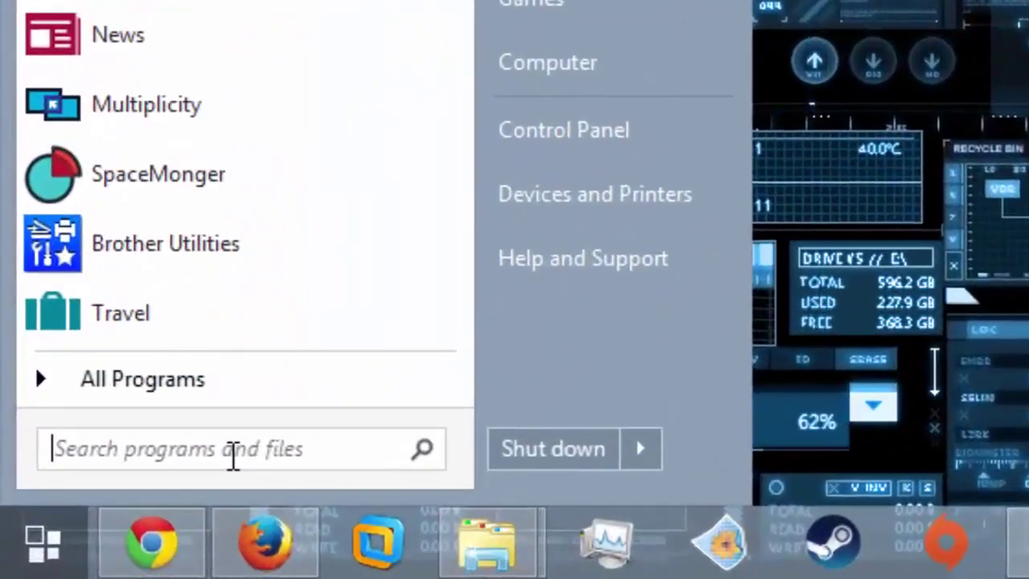
text(msc)
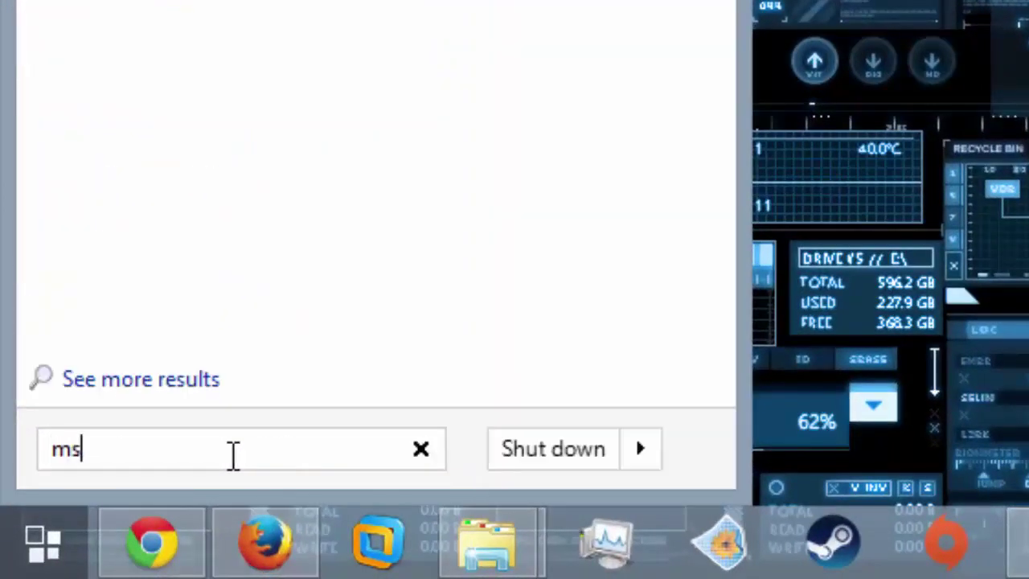
text(onfig)
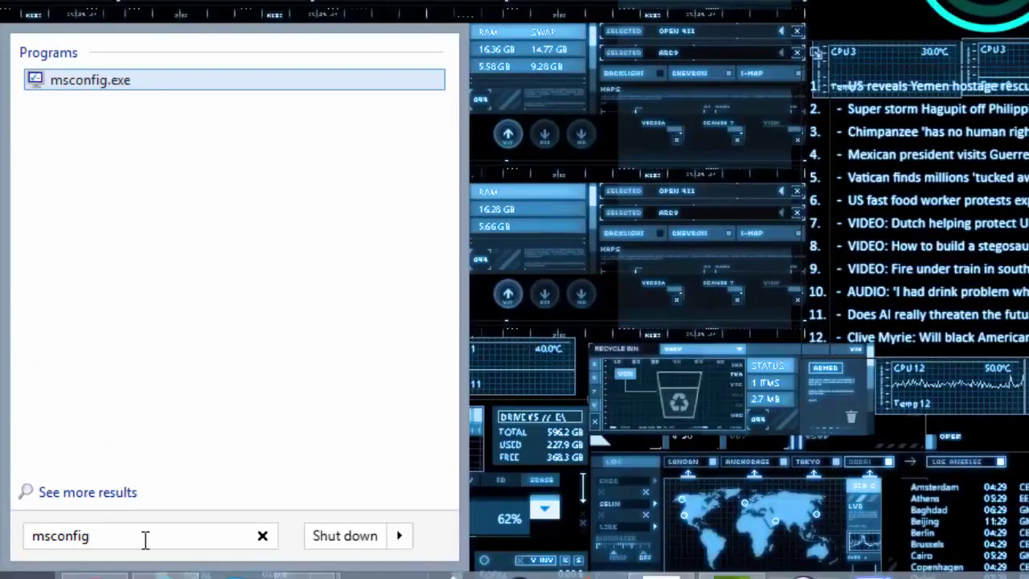
key(Return)
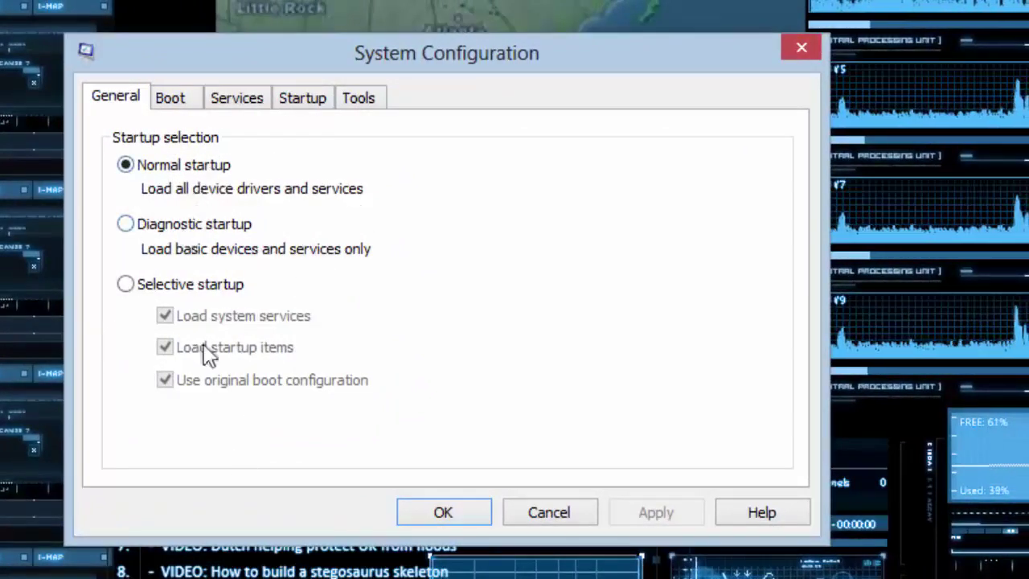
Try the Selective startup and Diagnostic startup options in System Configuration.
click(190, 288)
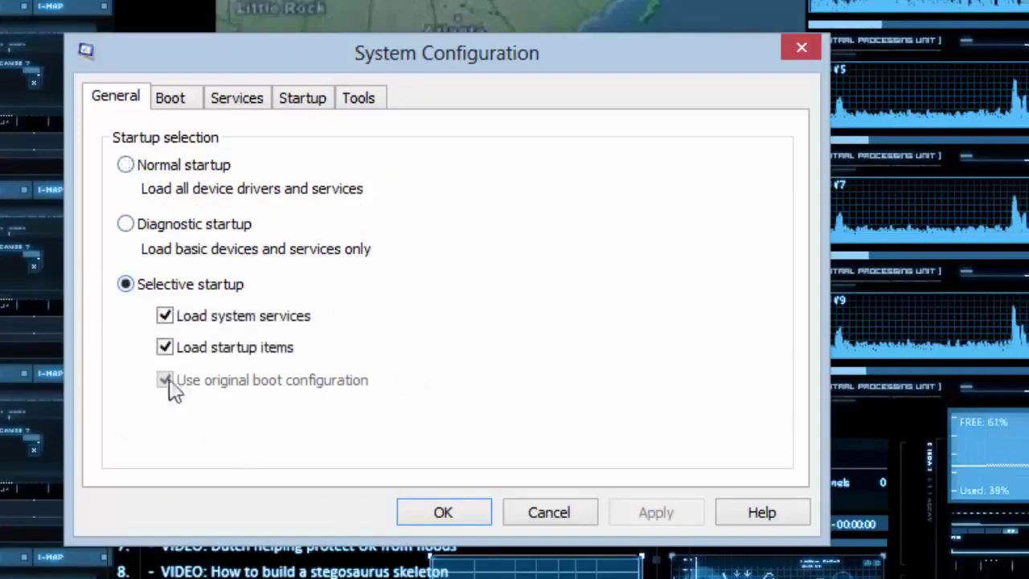
click(173, 225)
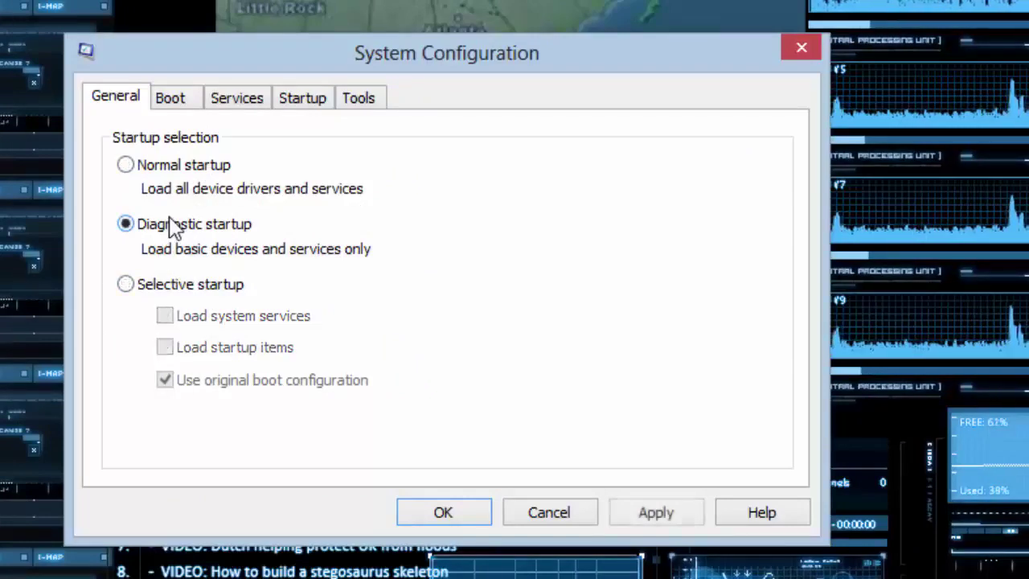
Examine the boot options and the list of services in System Configuration.
click(190, 102)
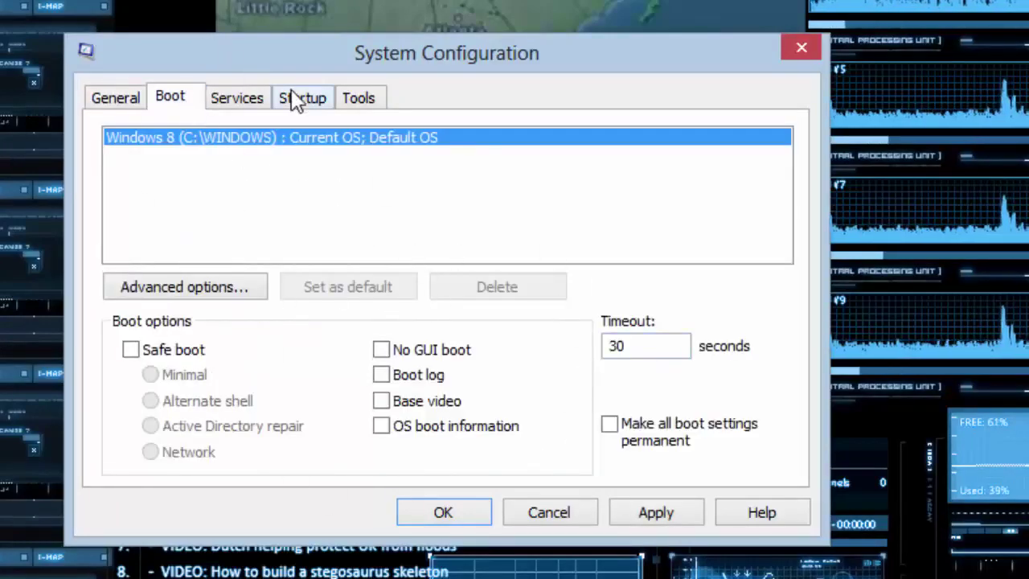
click(262, 99)
click(310, 104)
click(245, 103)
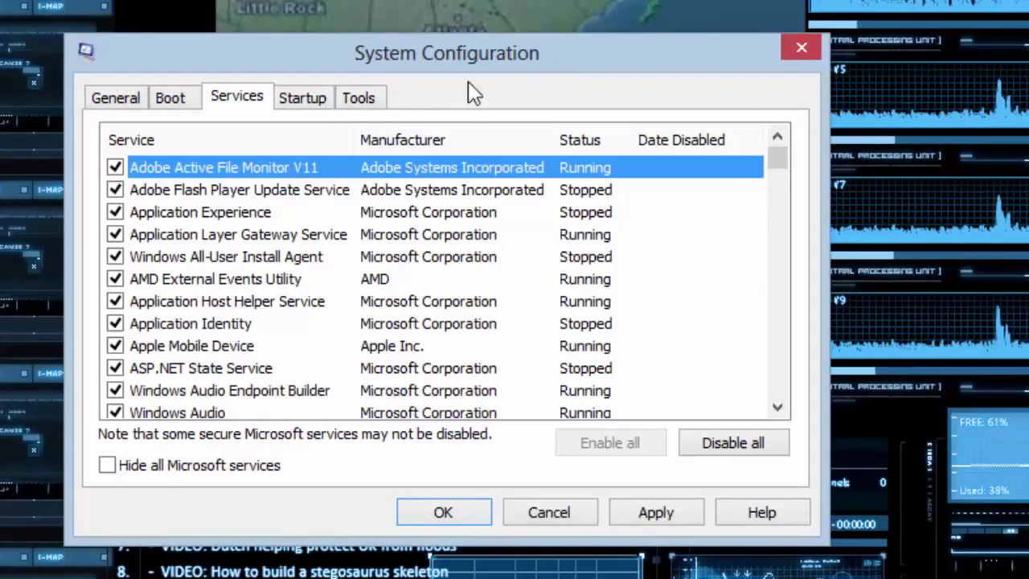
scroll(526, 338, down, 4)
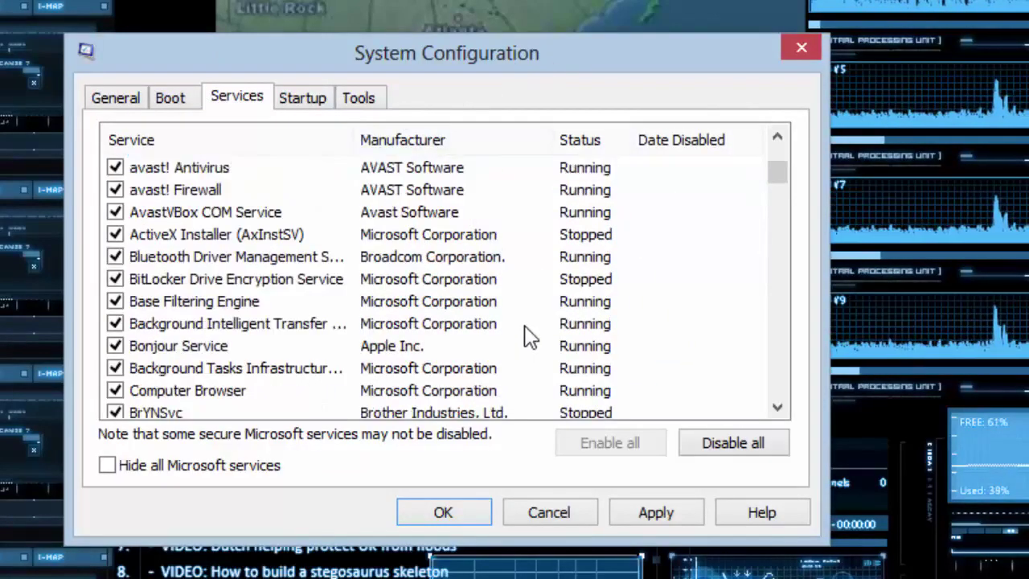
scroll(526, 338, up, 4)
Review the startup programs in Task Manager from System Configuration's Startup section, and close both windows.
click(310, 100)
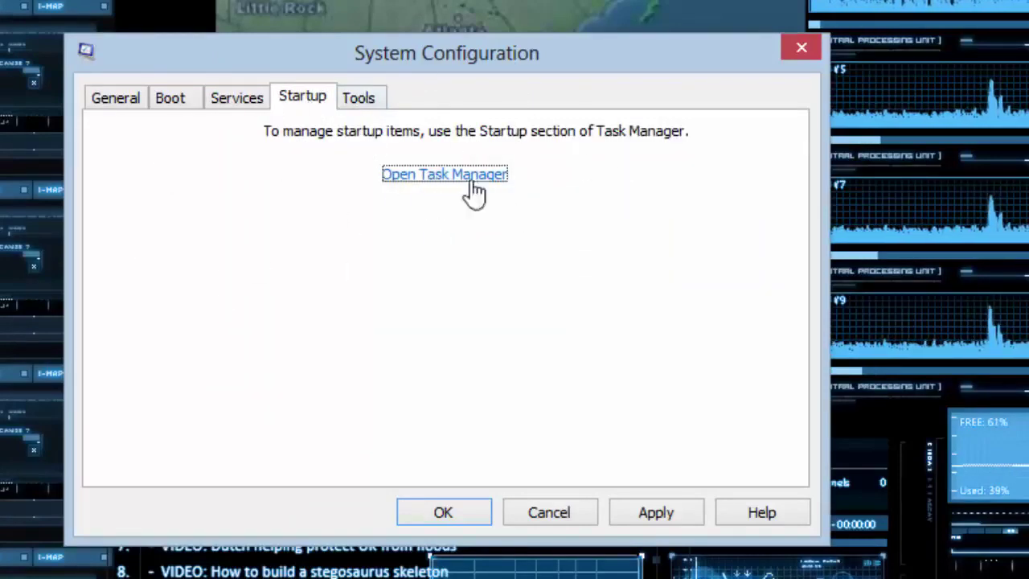
click(439, 176)
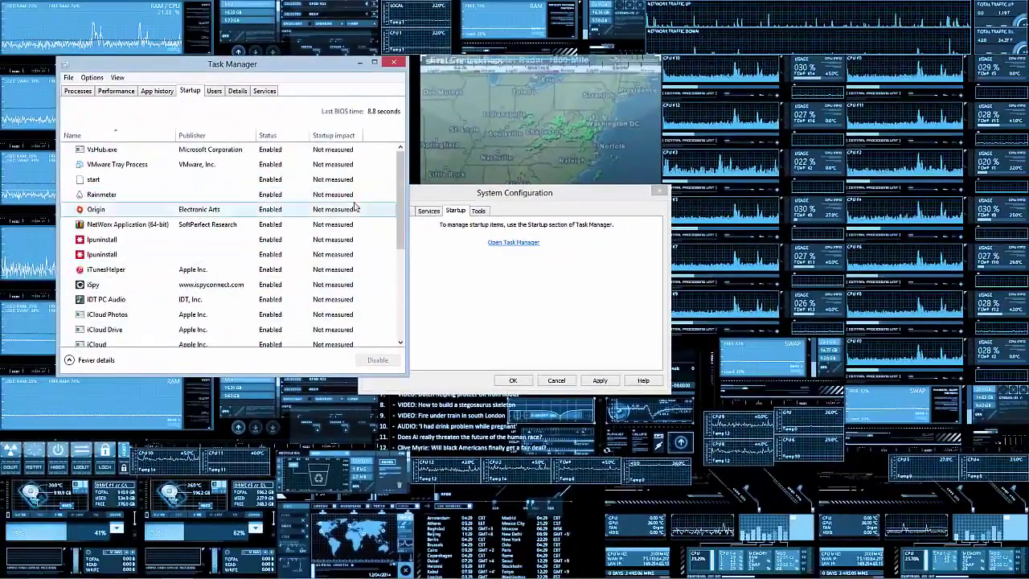
drag(402, 214, 382, 105)
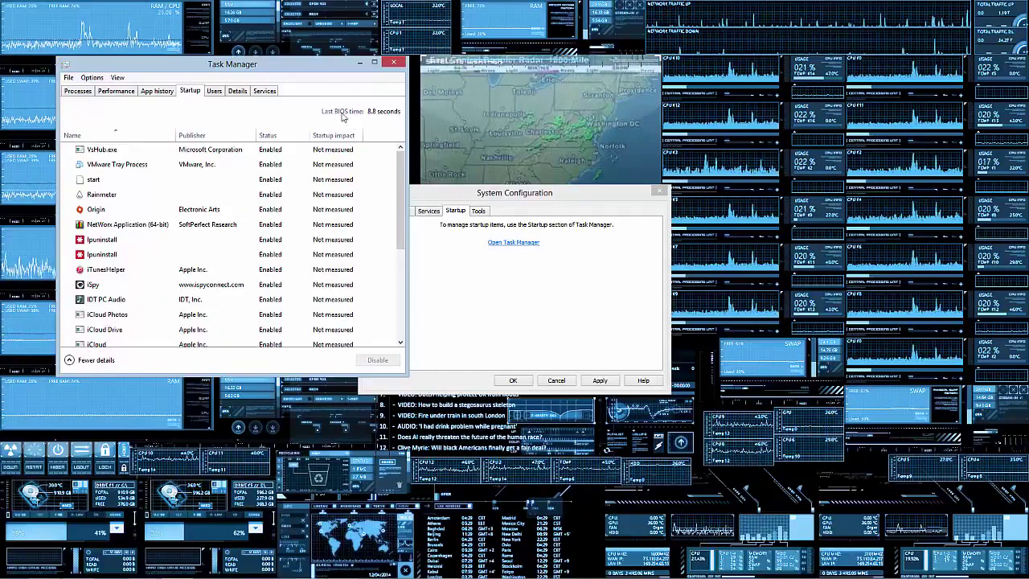
click(394, 63)
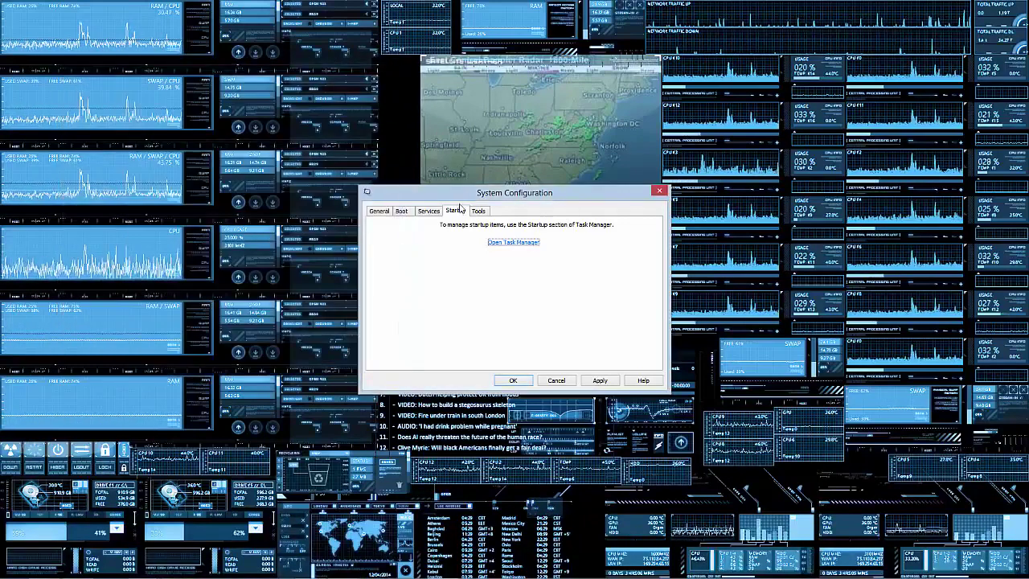
click(478, 210)
click(660, 191)
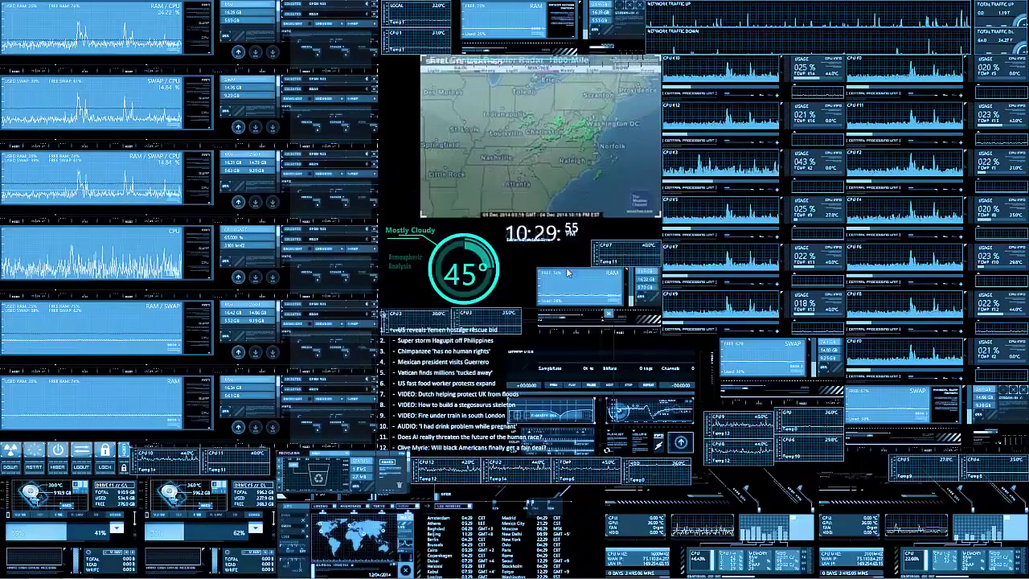
Switch to the SysinternalsSuite folder in File Explorer and run the autoruns application without extracting the archive.
mouse_move(238, 572)
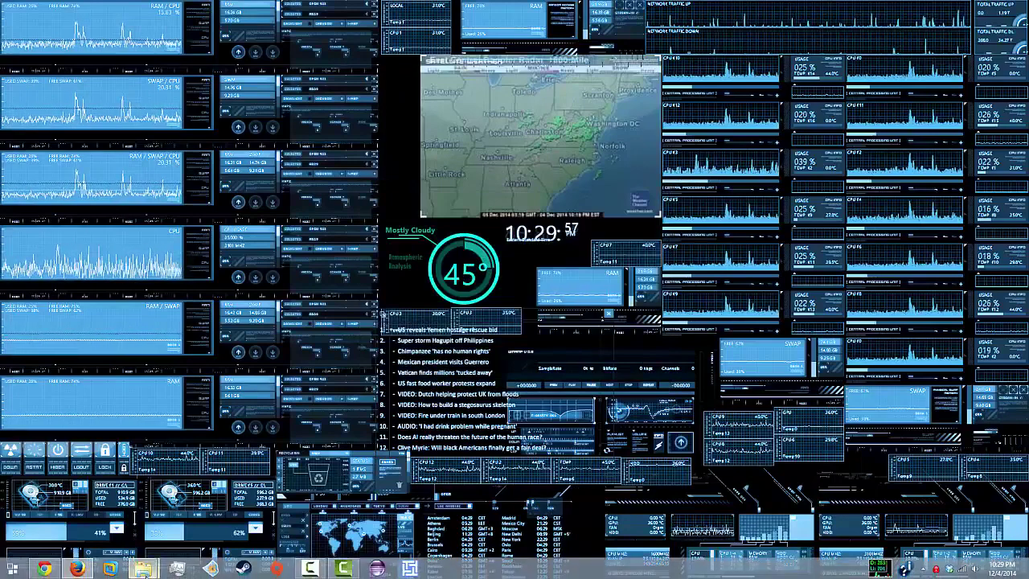
mouse_move(143, 569)
click(195, 484)
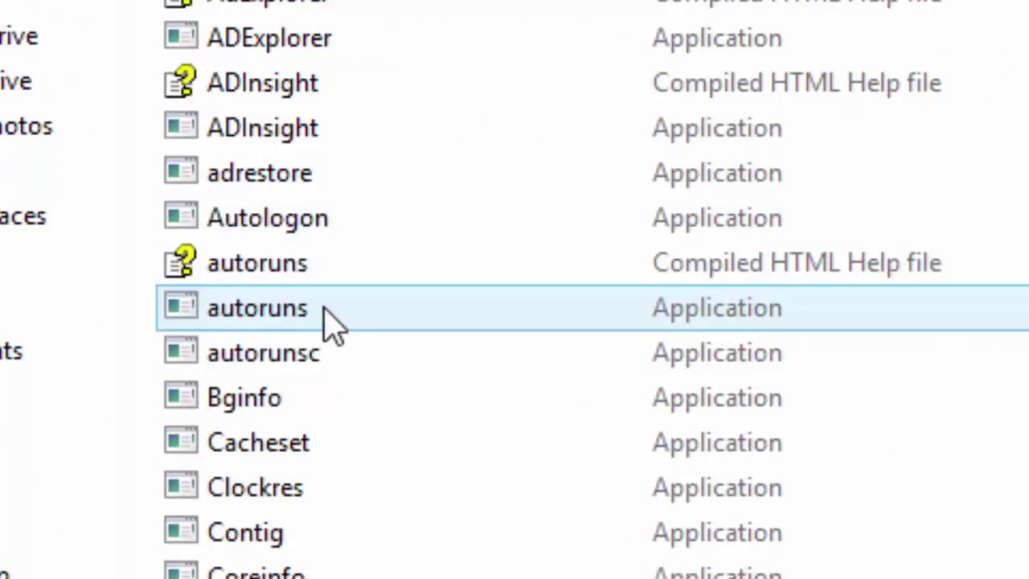
double_click(334, 321)
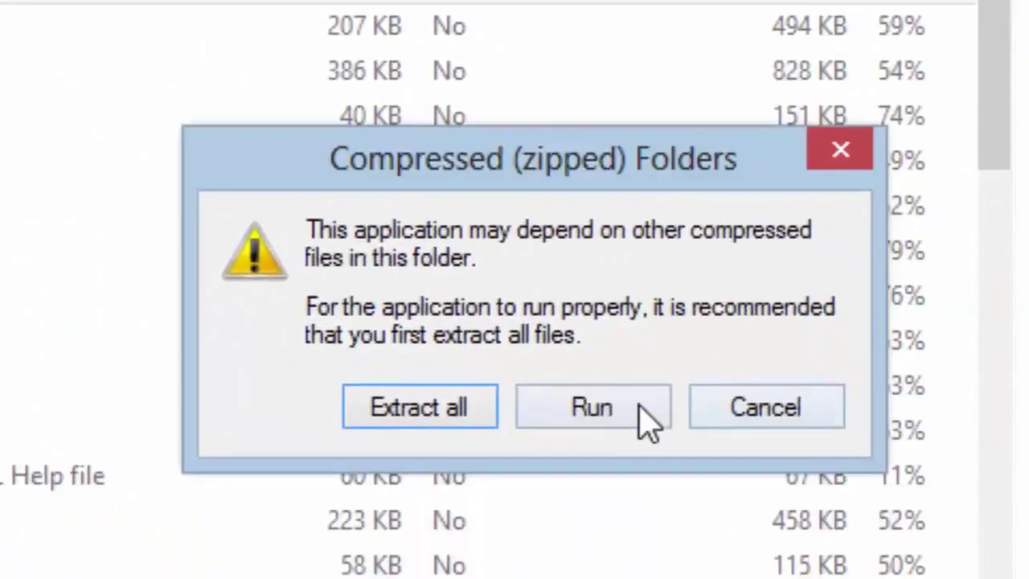
click(640, 408)
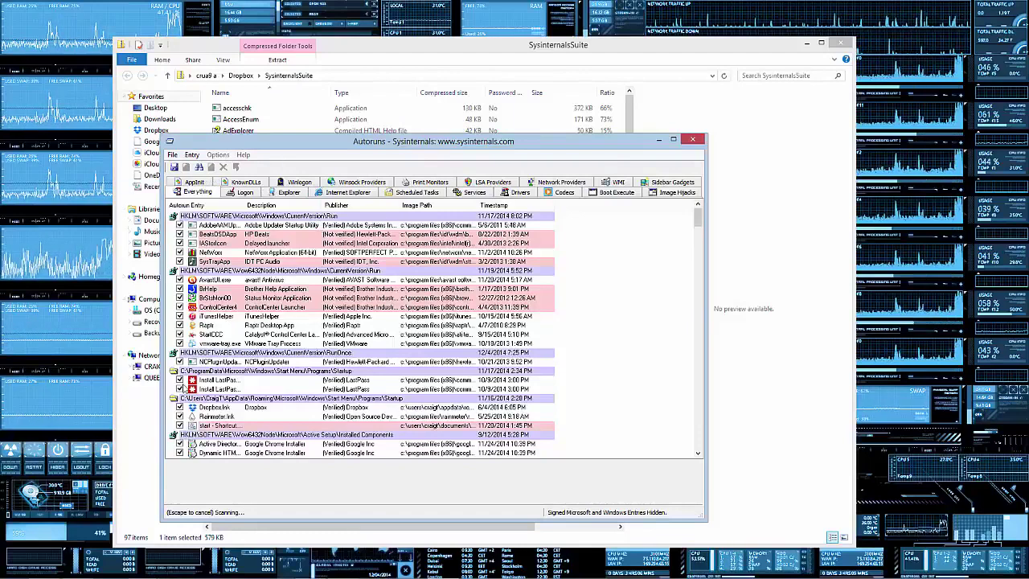
Disable the Verify code signatures and Hide Microsoft entries filters in Autoruns and rescan the entries.
click(218, 154)
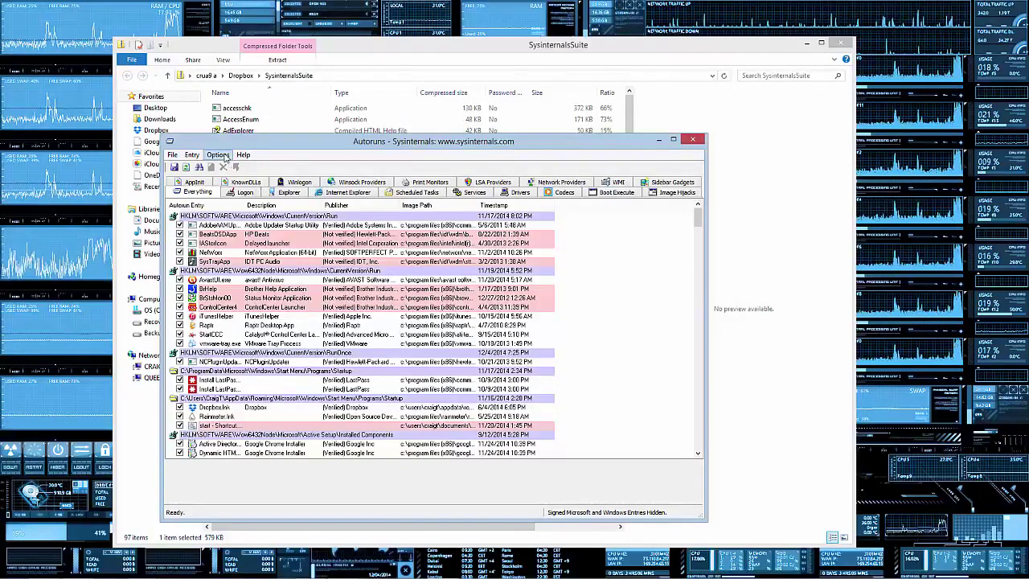
click(242, 168)
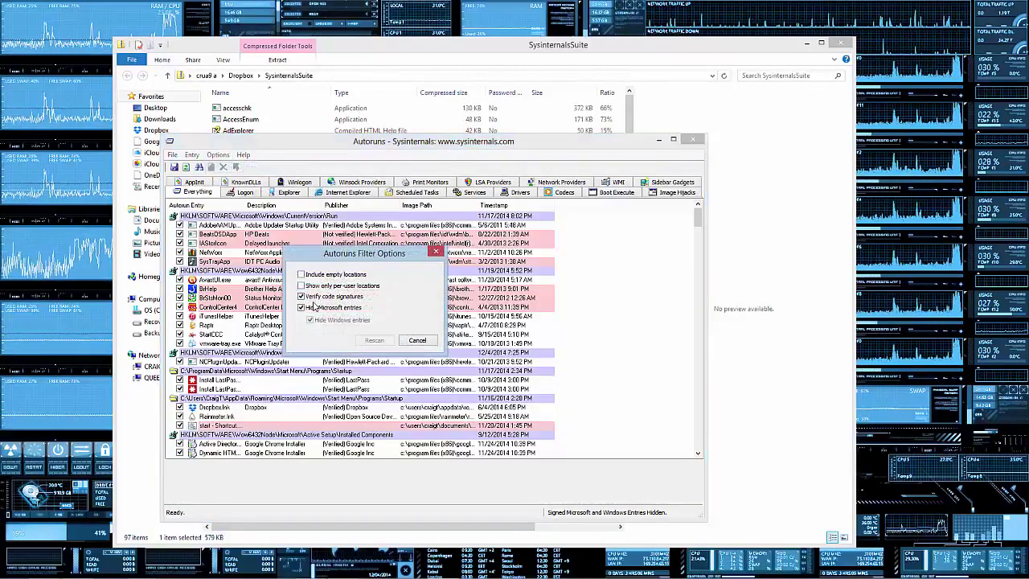
click(318, 296)
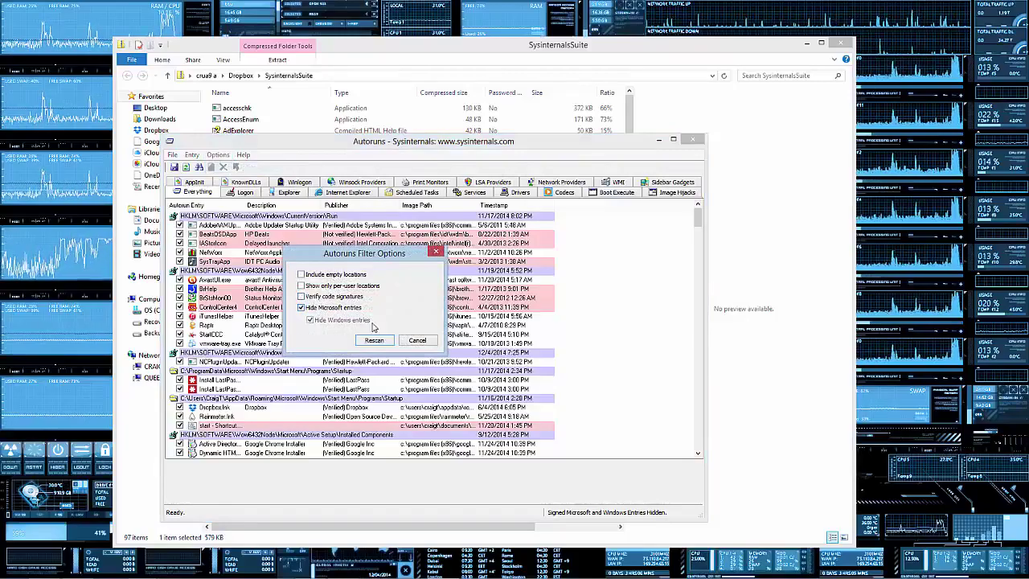
click(374, 341)
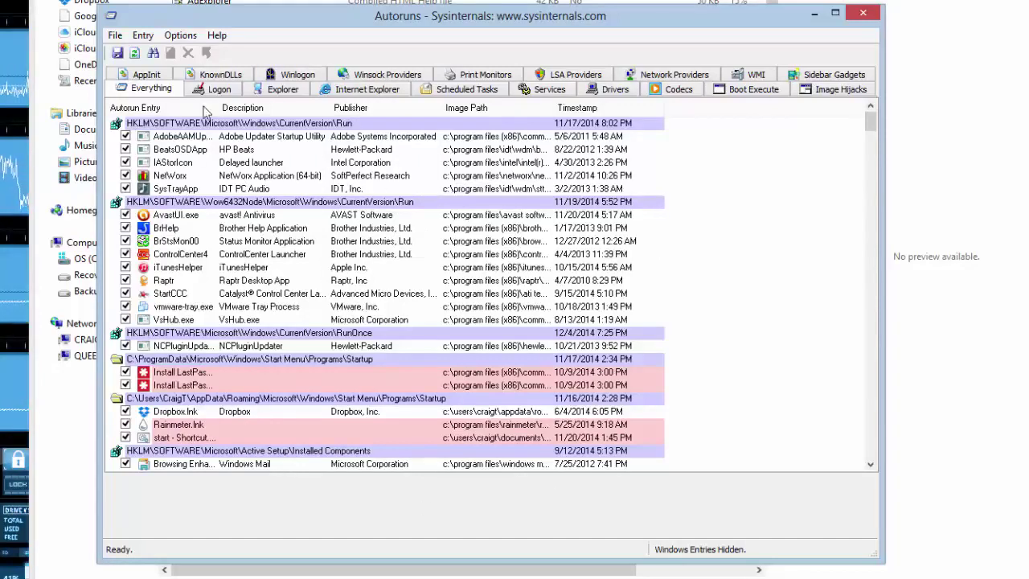
click(187, 37)
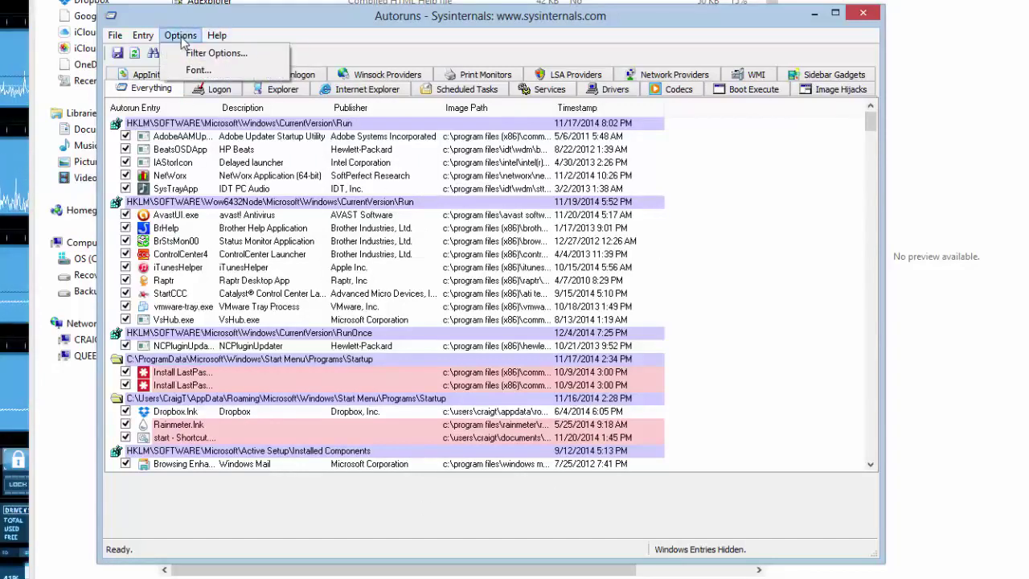
click(195, 53)
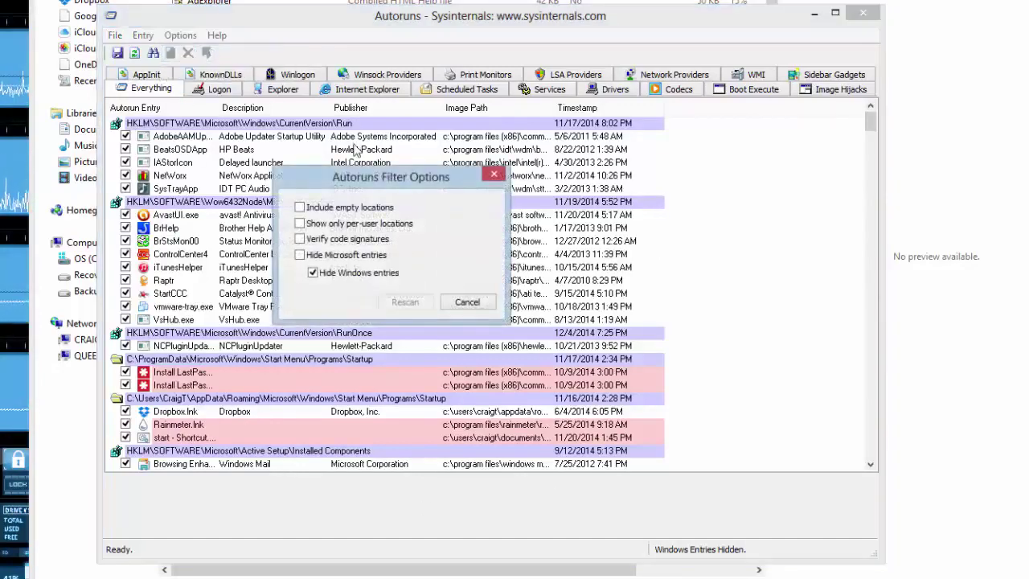
click(344, 255)
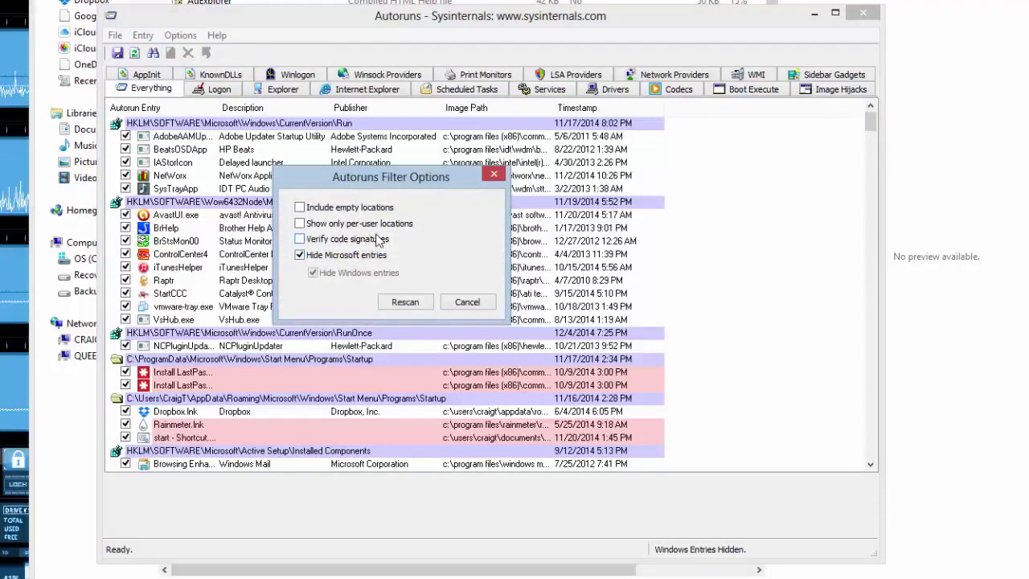
click(461, 302)
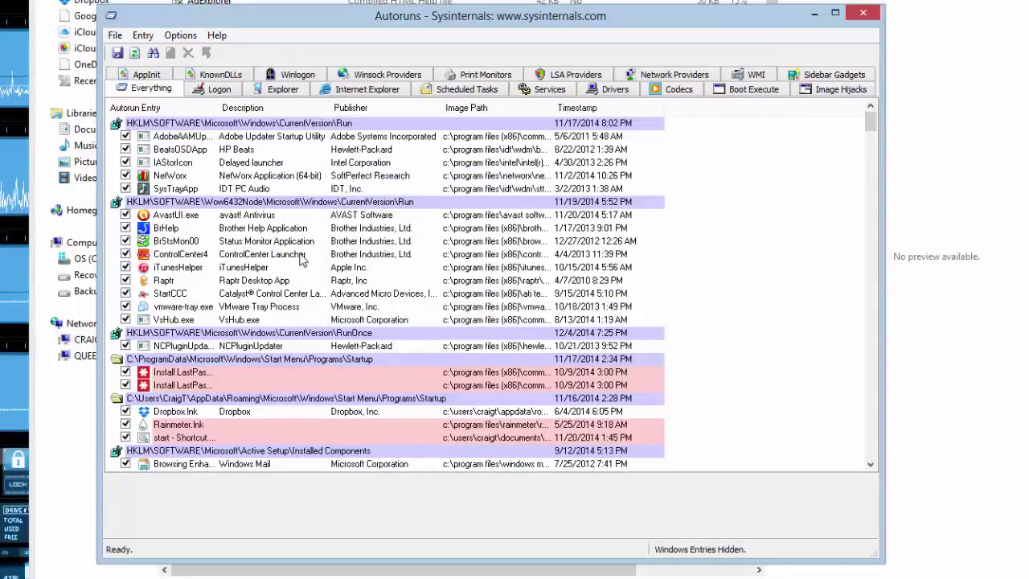
Try to open the BrHelp entry's registry location in Regedit.
double_click(242, 229)
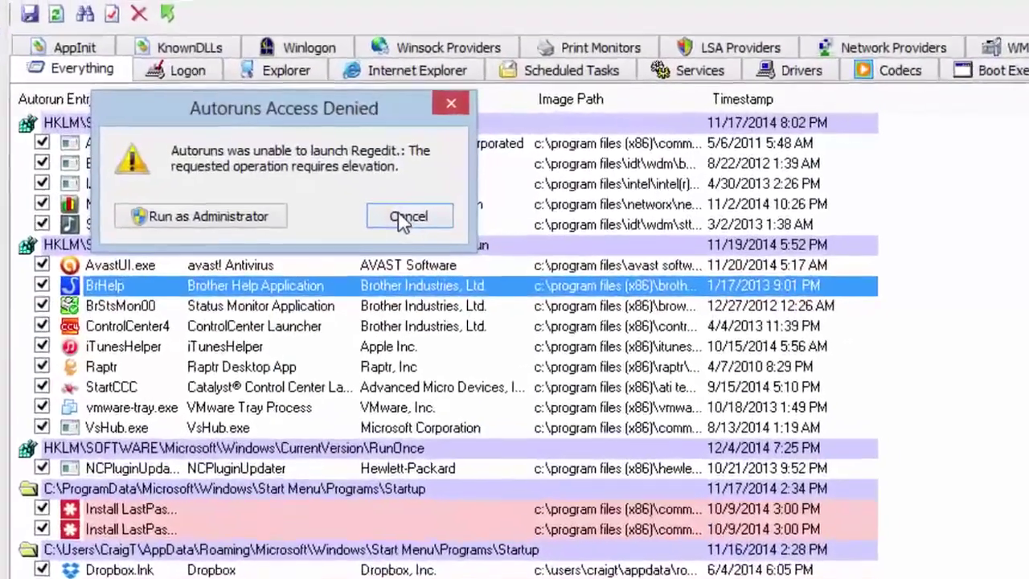
click(383, 198)
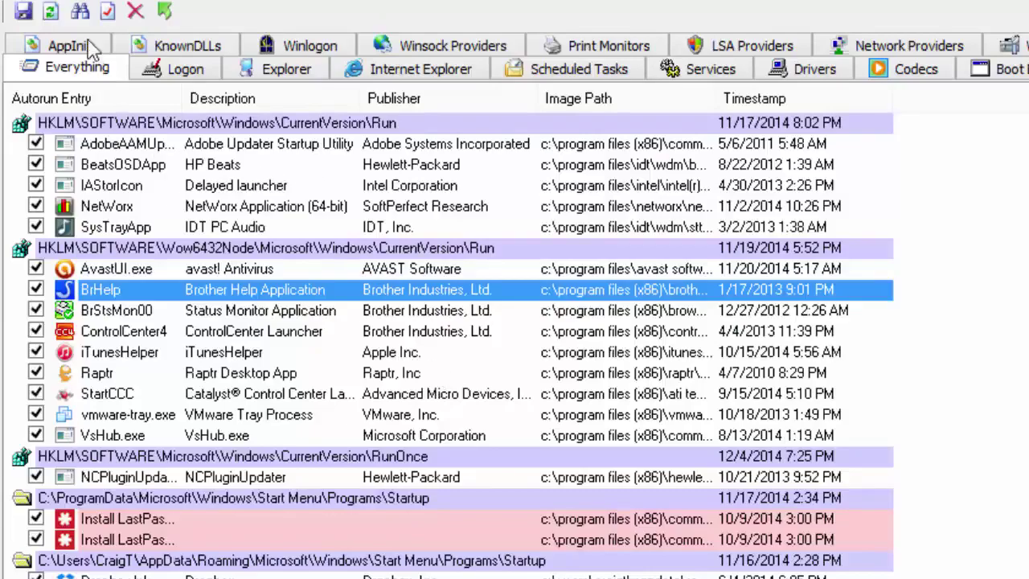
Enable the Verify code signatures and Hide Microsoft entries filters in Autoruns and rescan the entries.
click(125, 0)
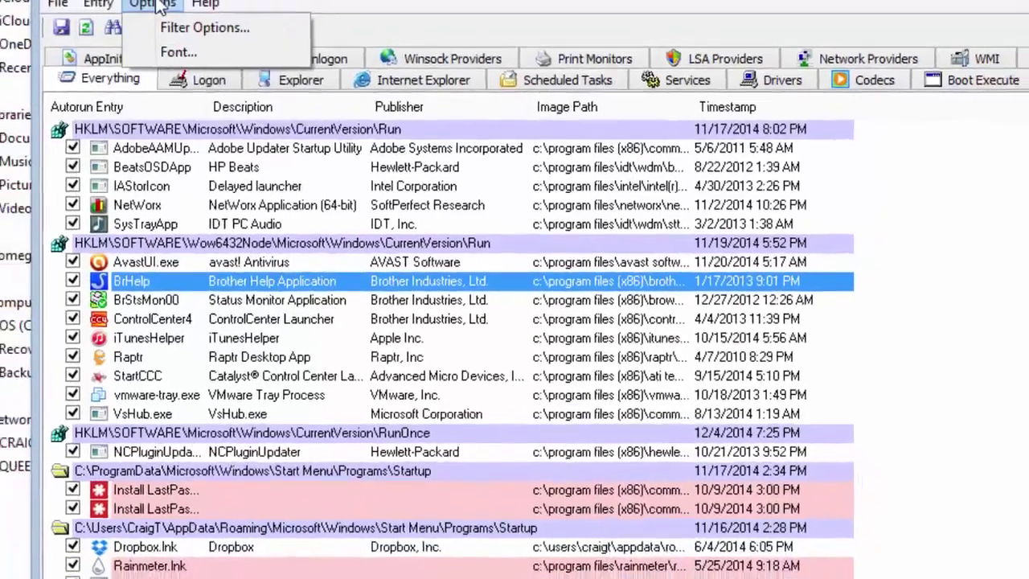
click(201, 27)
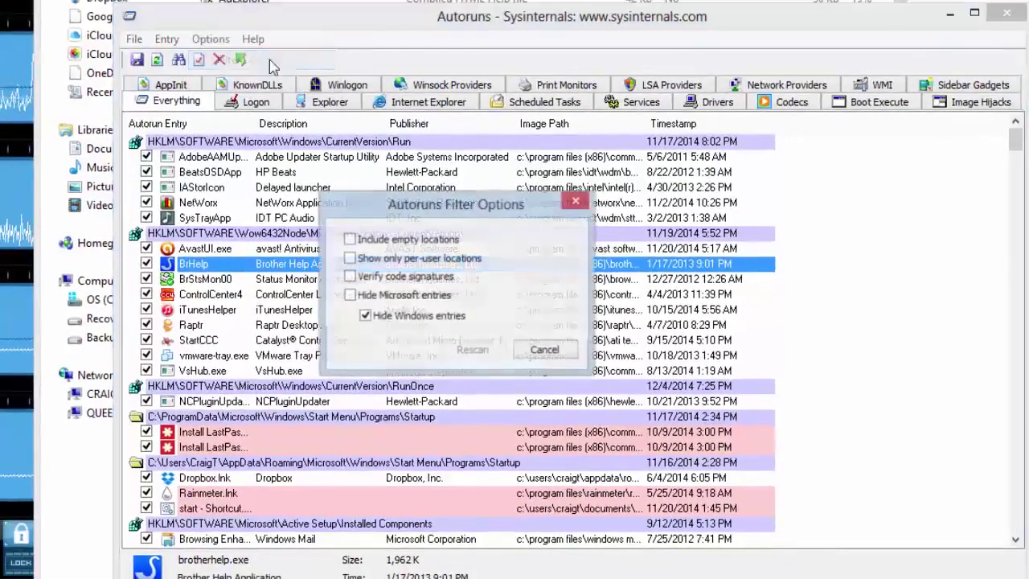
click(394, 296)
click(398, 296)
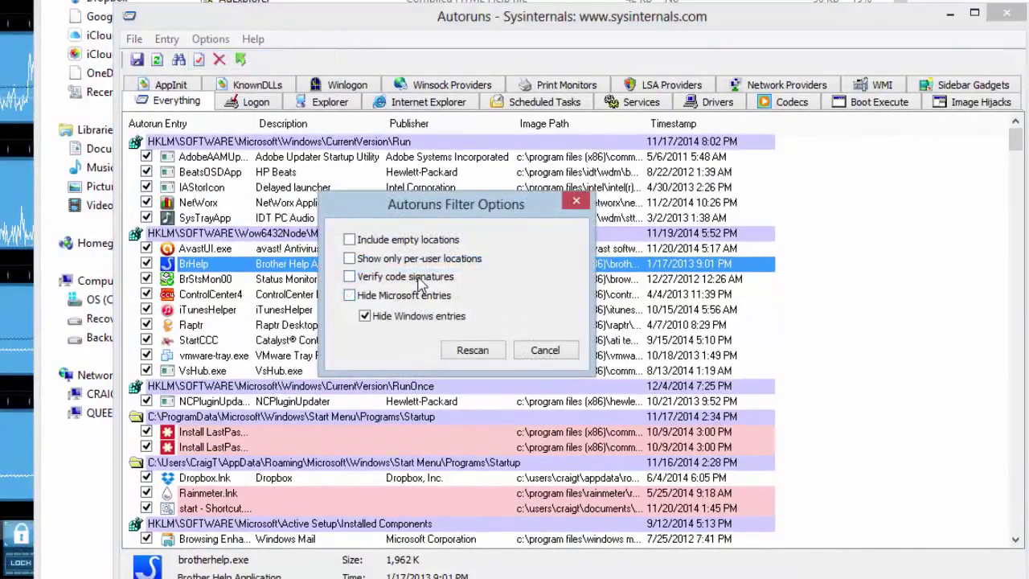
click(406, 277)
click(418, 296)
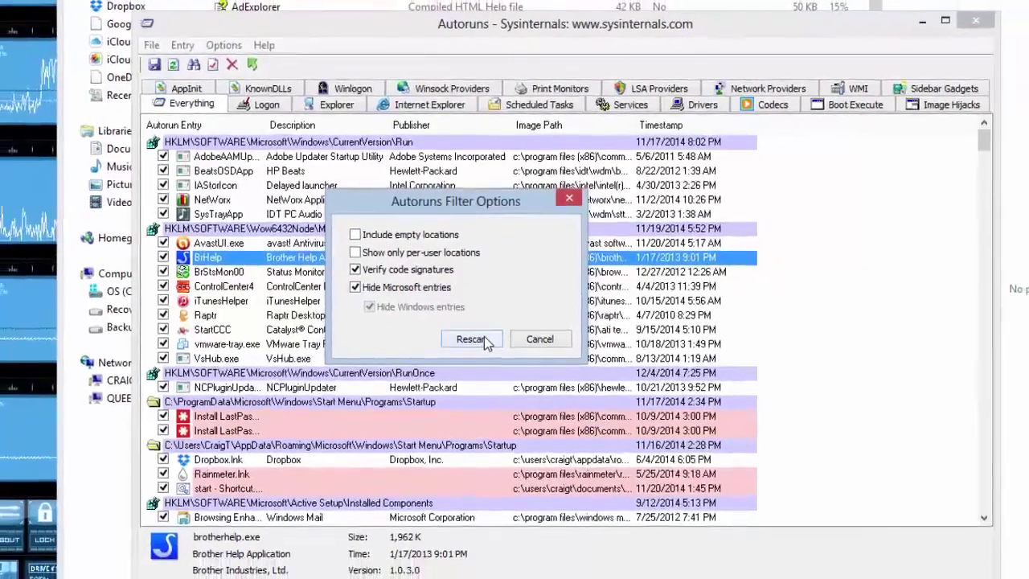
click(473, 350)
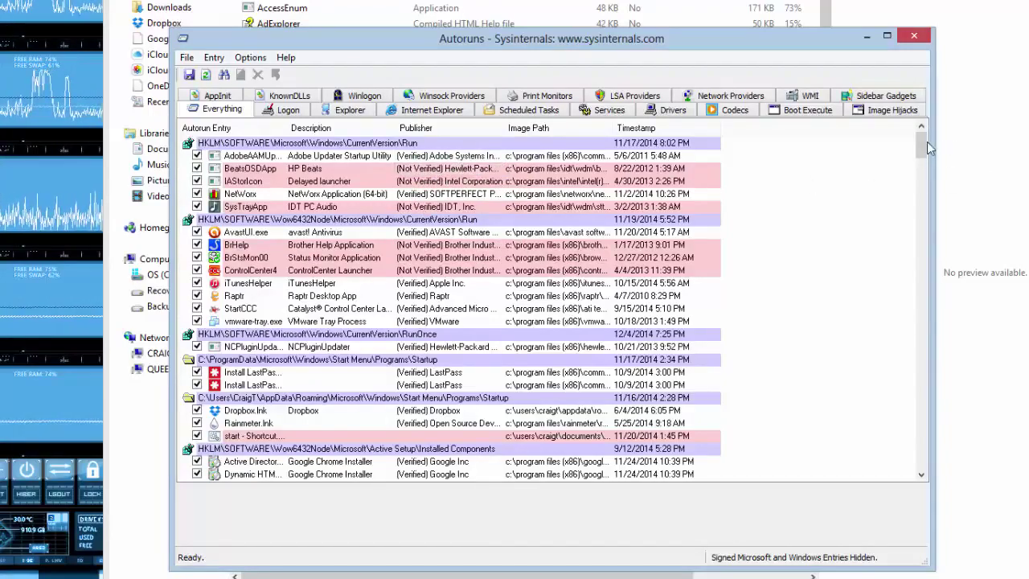
Look through the full list of rescanned autorun entries, and review the logon entries on their own.
drag(923, 154, 922, 470)
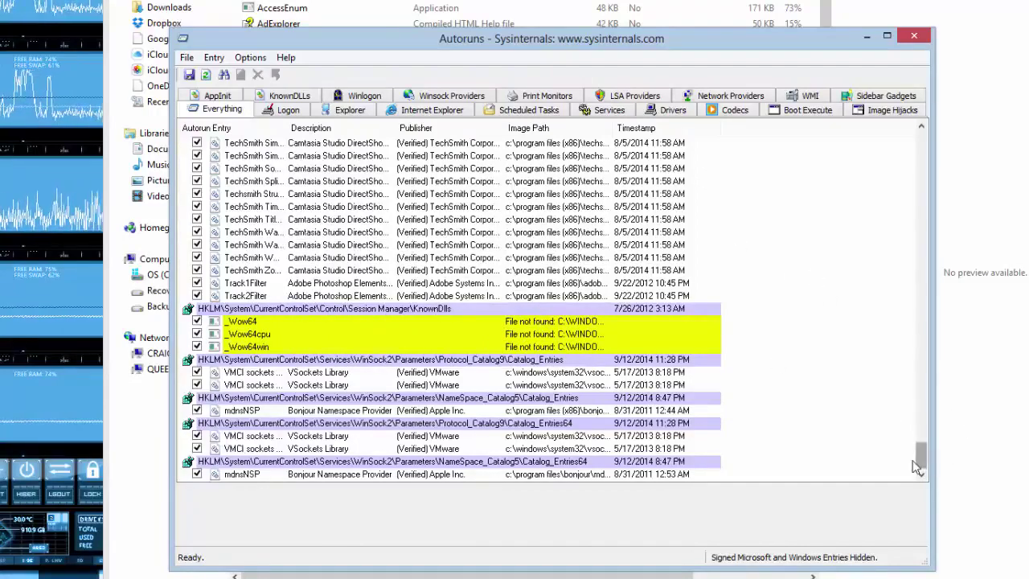
drag(919, 460, 849, 137)
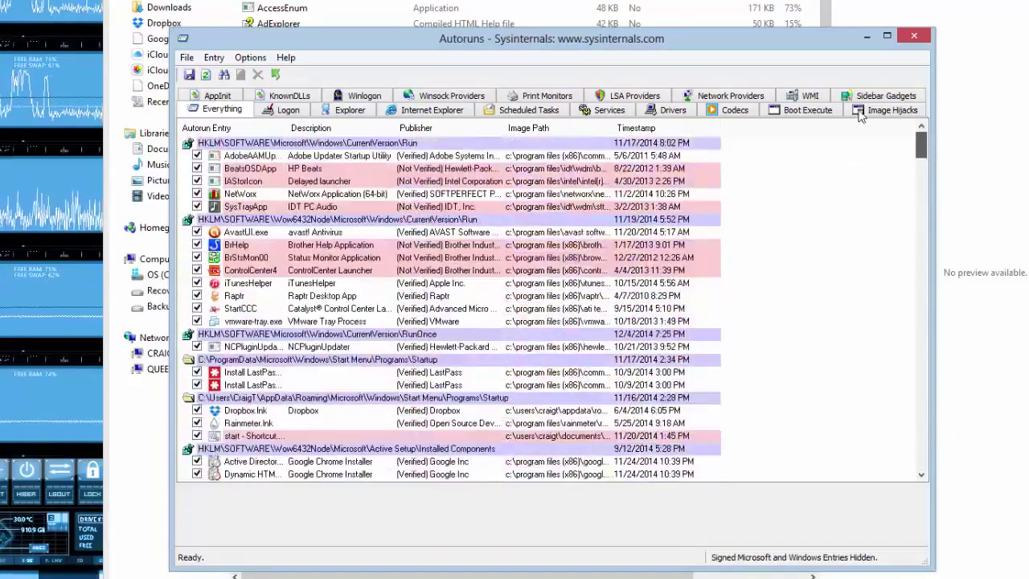
click(336, 181)
drag(922, 143, 880, 452)
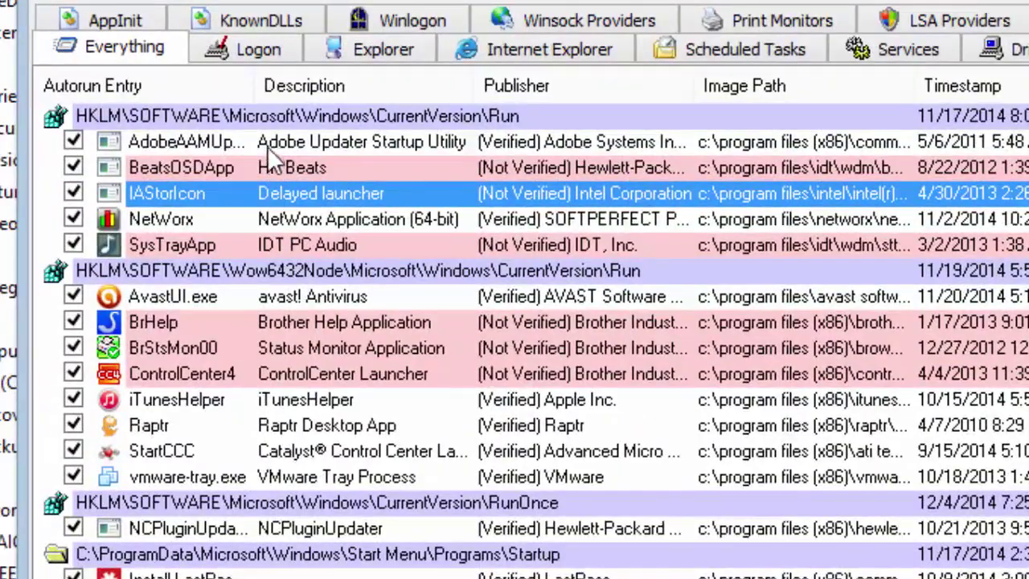
click(251, 45)
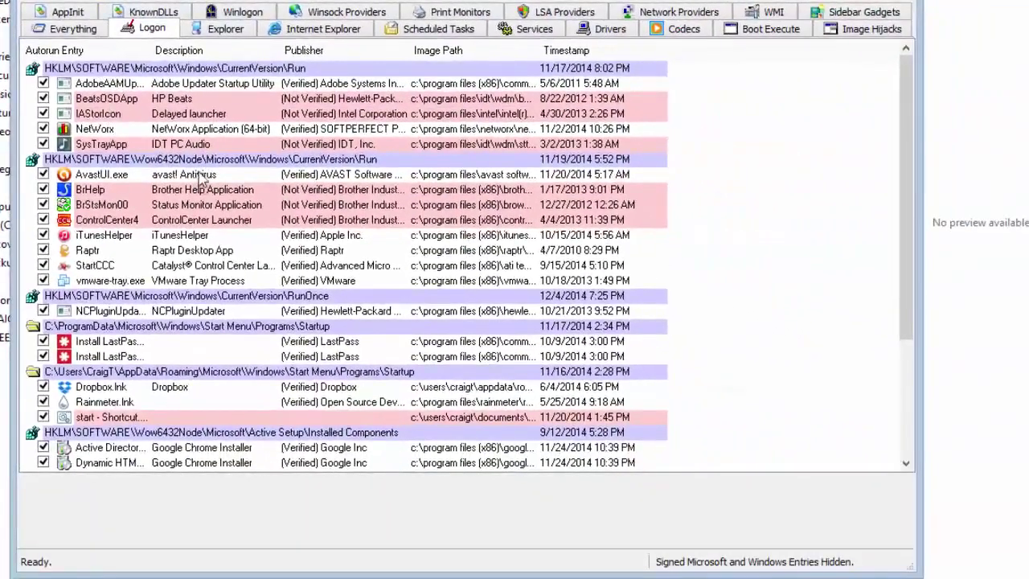
scroll(201, 181, down, 4)
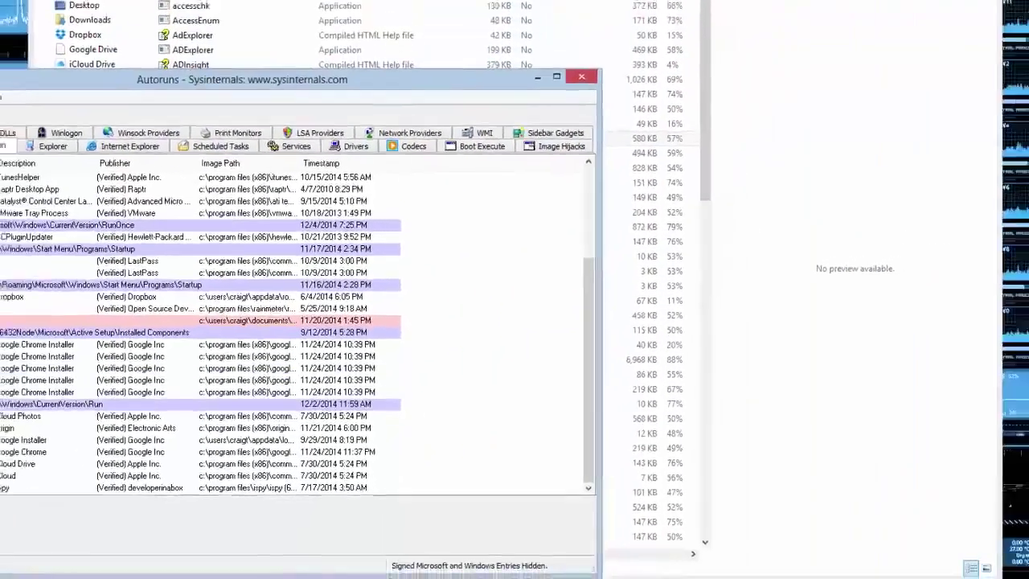
Open Task Manager's list of startup programs and arrange its window side by side with Autoruns at full height.
right_click(543, 575)
click(555, 538)
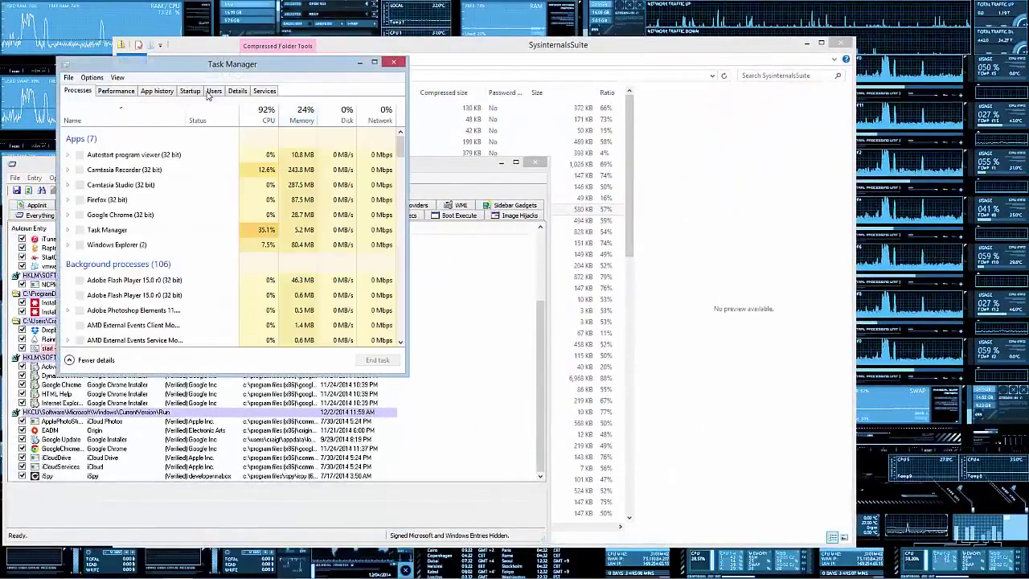
click(190, 91)
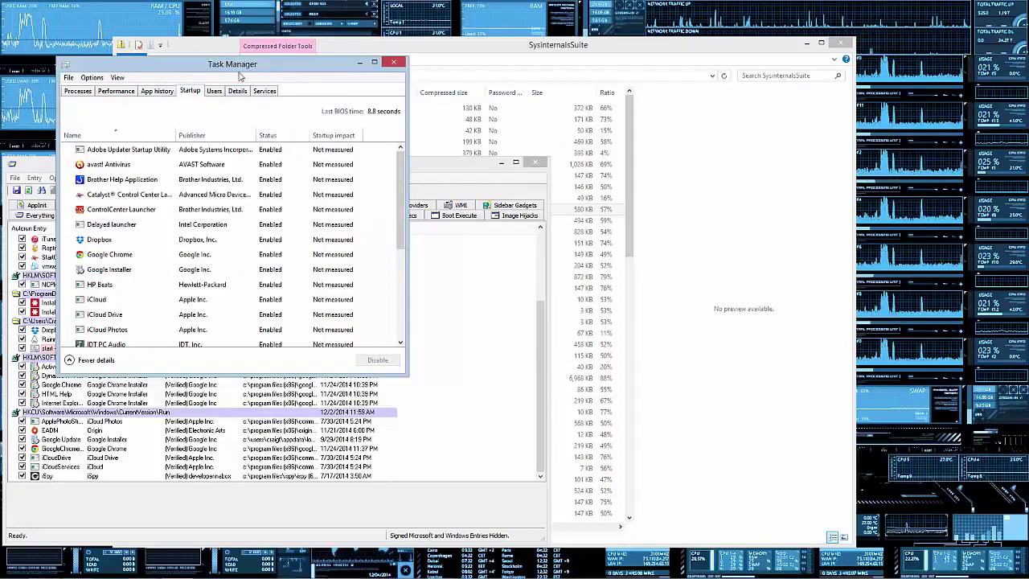
drag(222, 63, 784, 3)
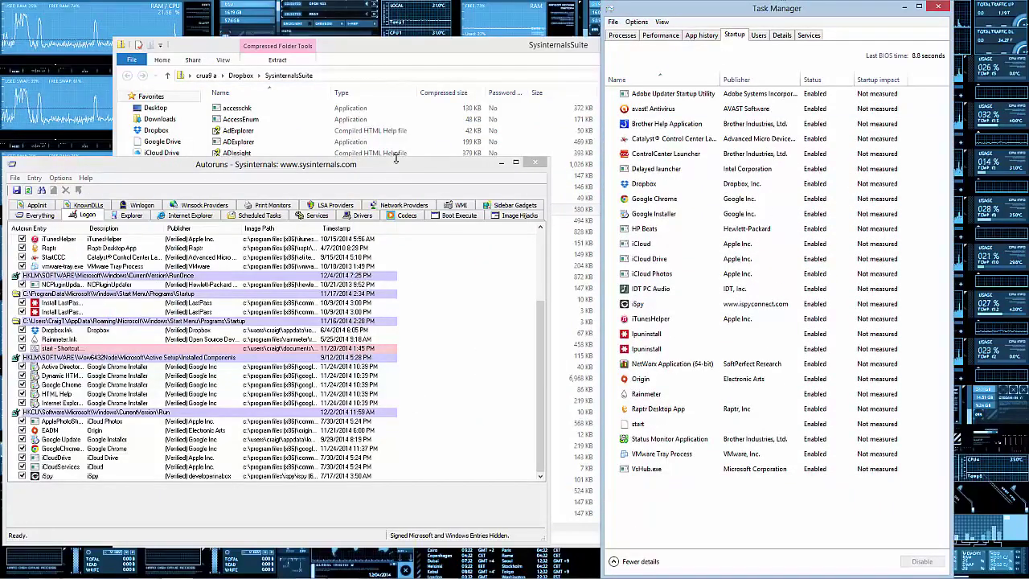
drag(397, 158, 412, 2)
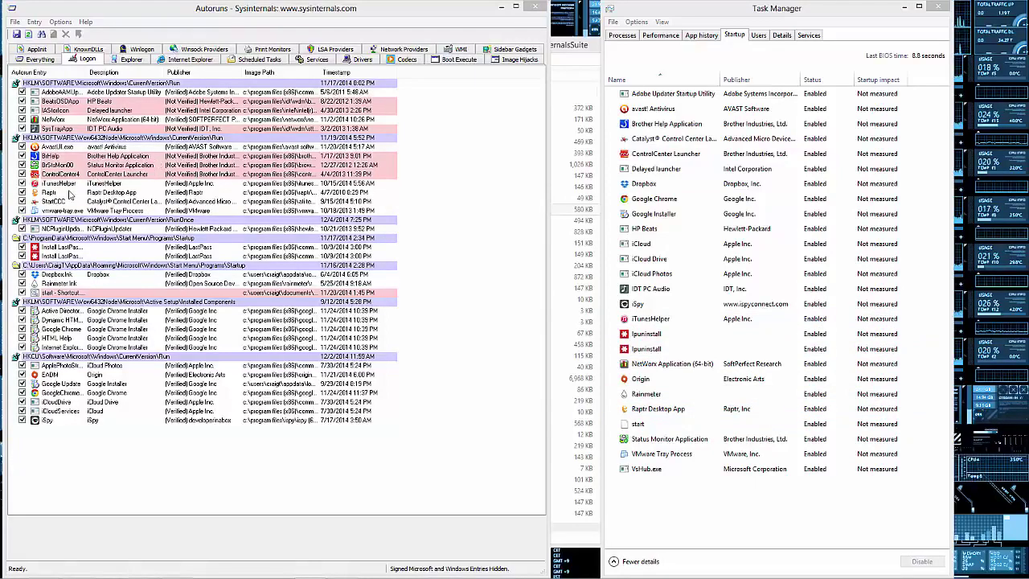
Inspect the file details and available actions of the Raptr logon entry without applying any of them.
click(70, 193)
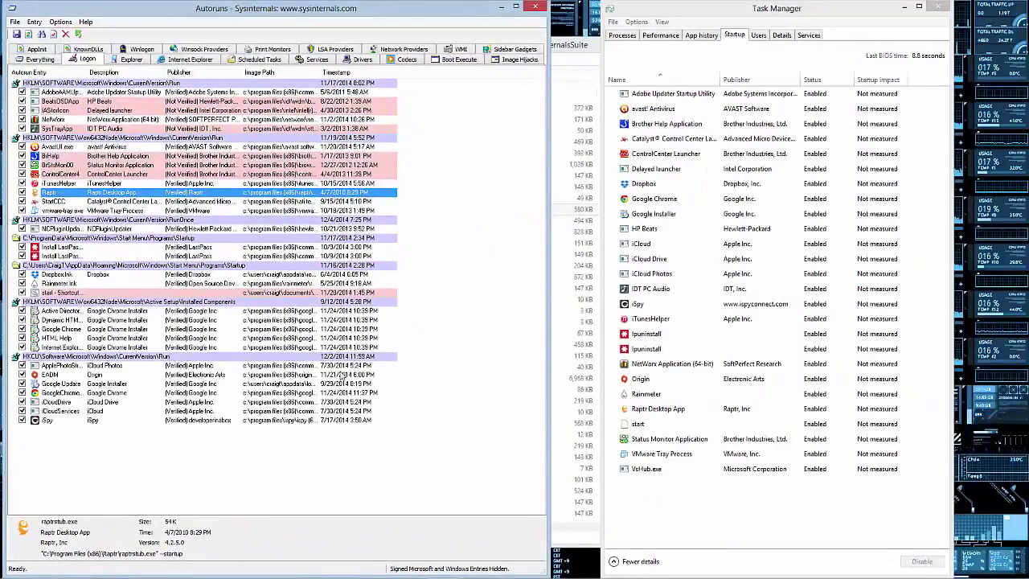
right_click(73, 195)
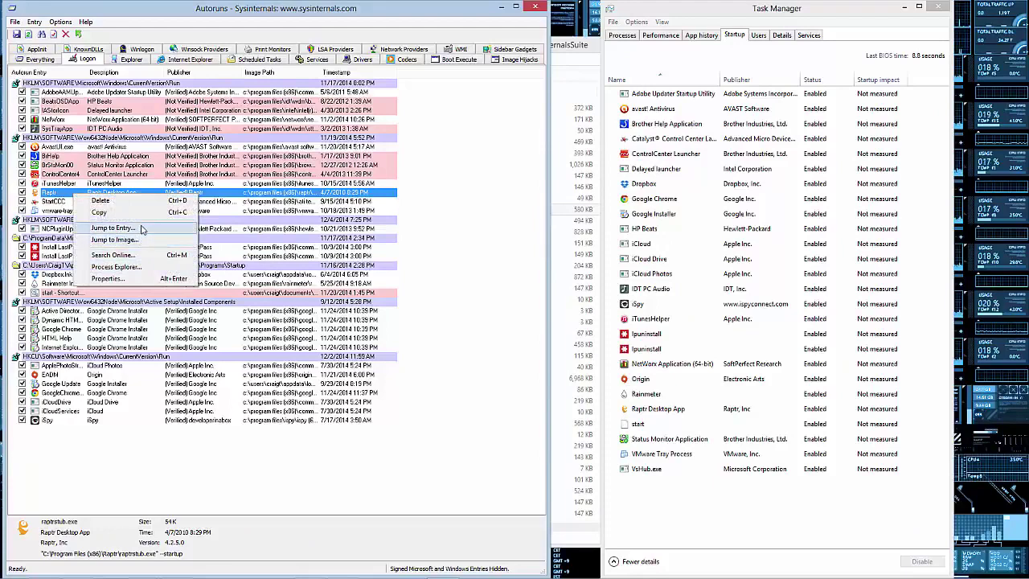
click(452, 267)
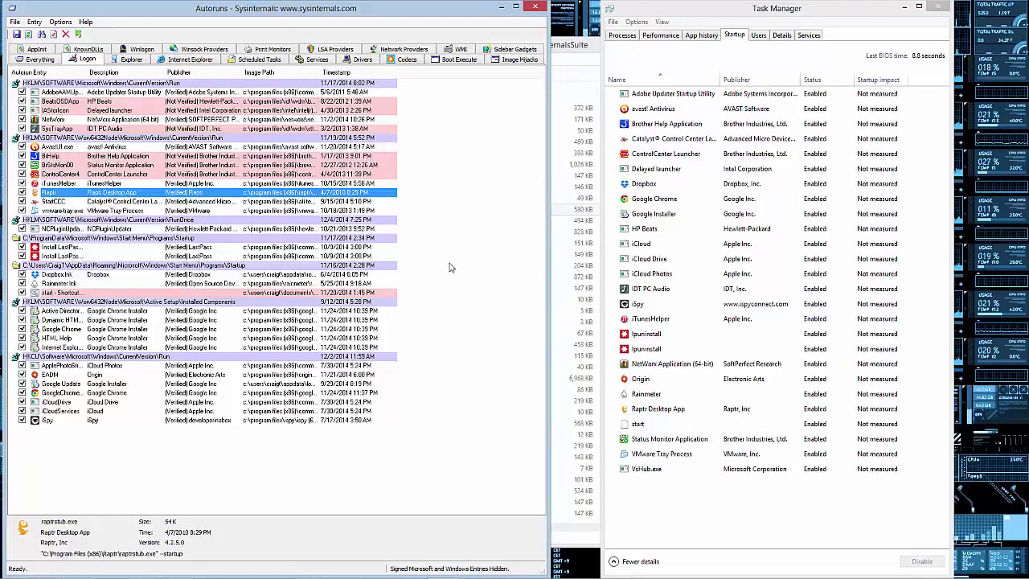
click(447, 267)
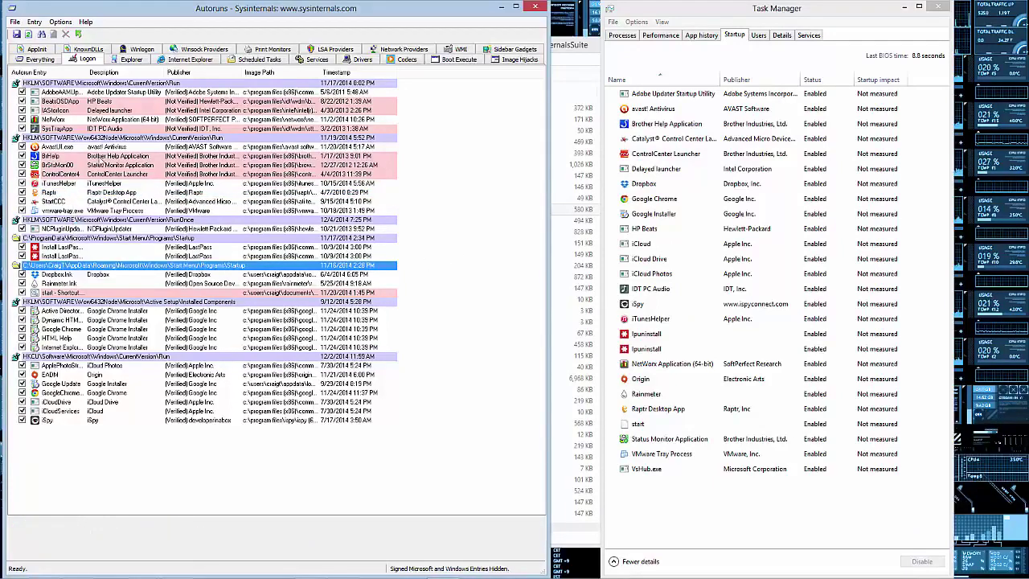
View the BrStsMon00 entry's image file in its program folder, and close that folder window.
right_click(90, 166)
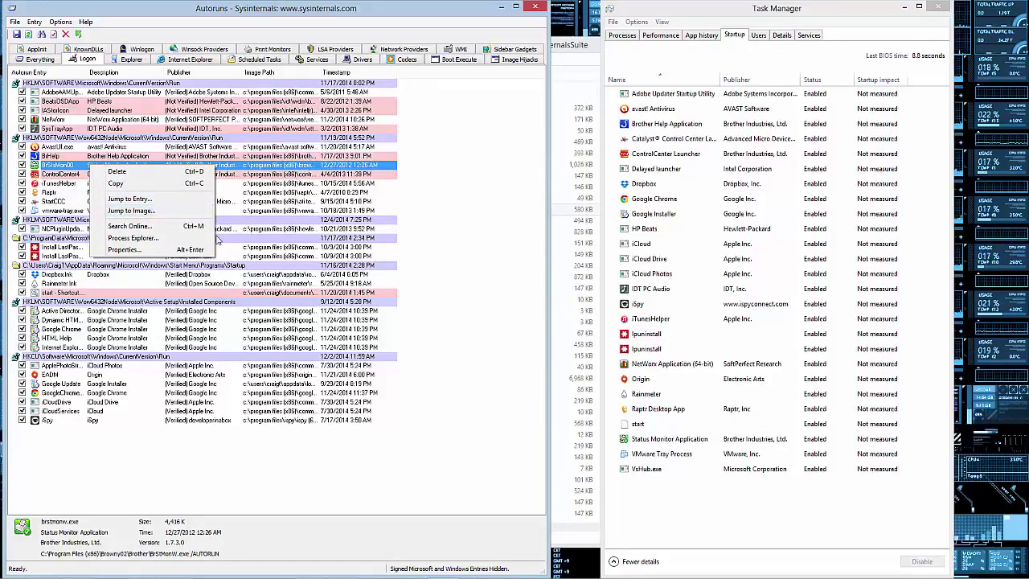
click(179, 212)
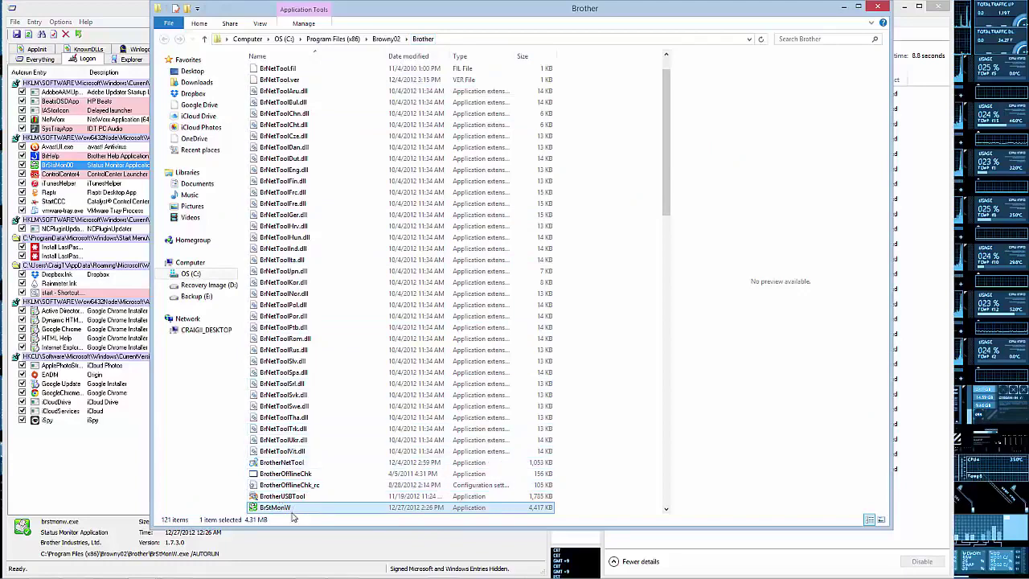
click(878, 7)
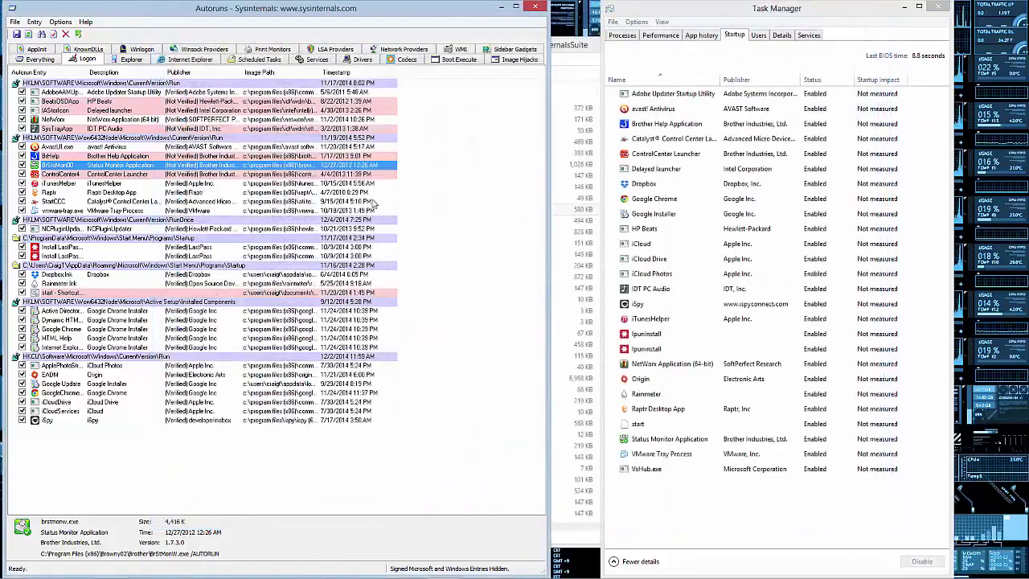
Try to jump to the BrStsMon00 entry's registry location and relaunch Autoruns as administrator.
right_click(97, 166)
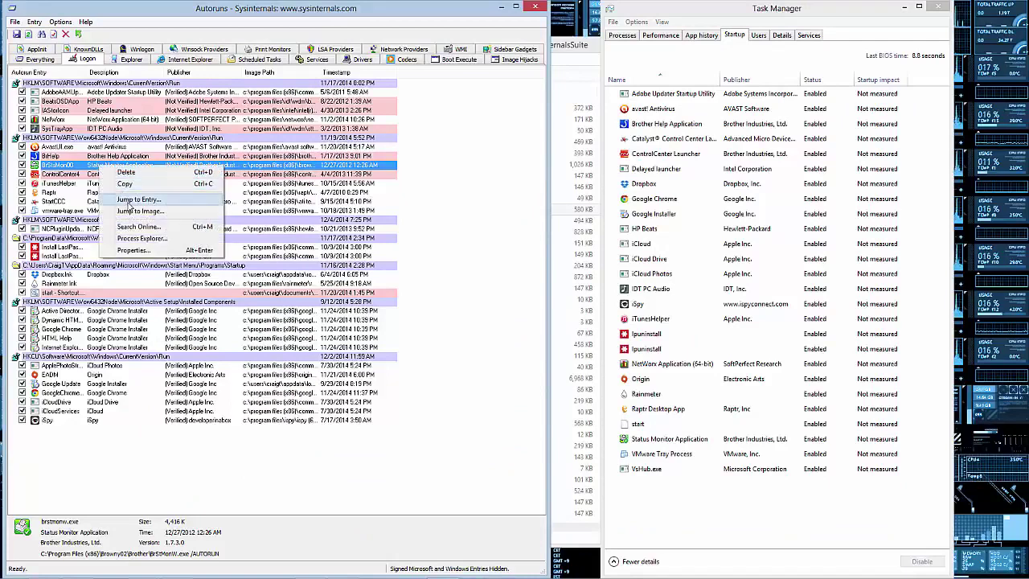
click(131, 200)
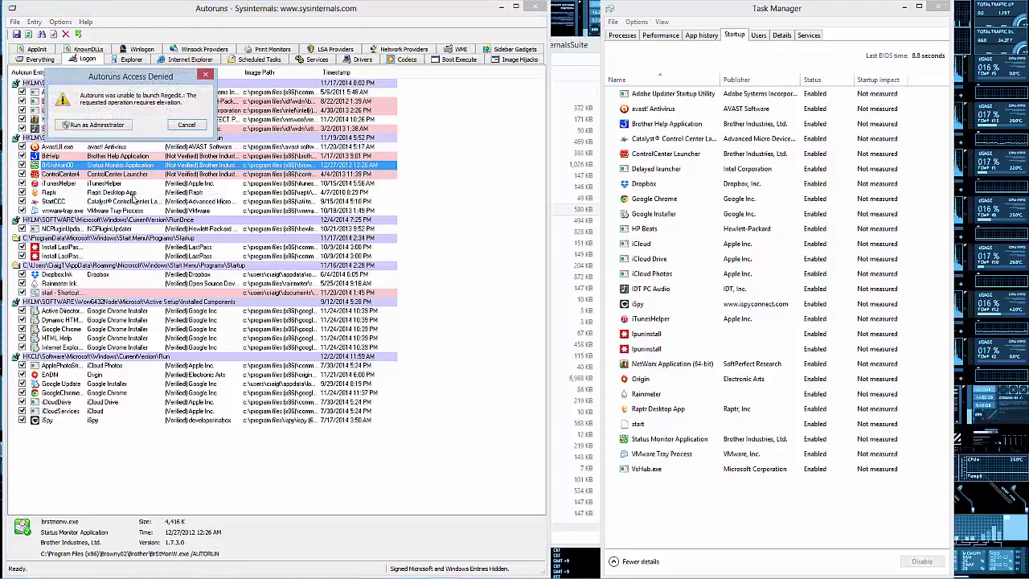
click(111, 127)
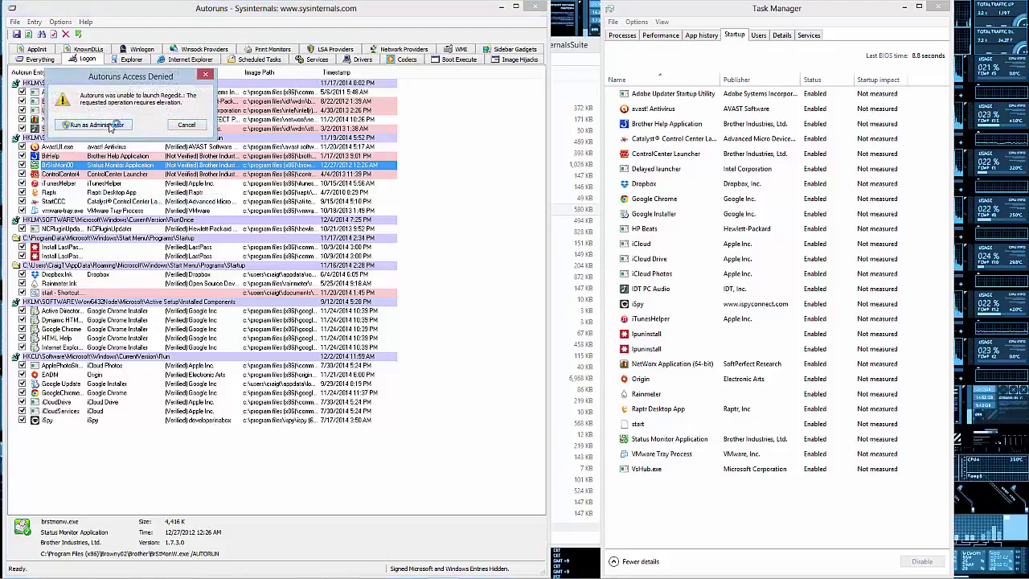
drag(163, 77, 545, 152)
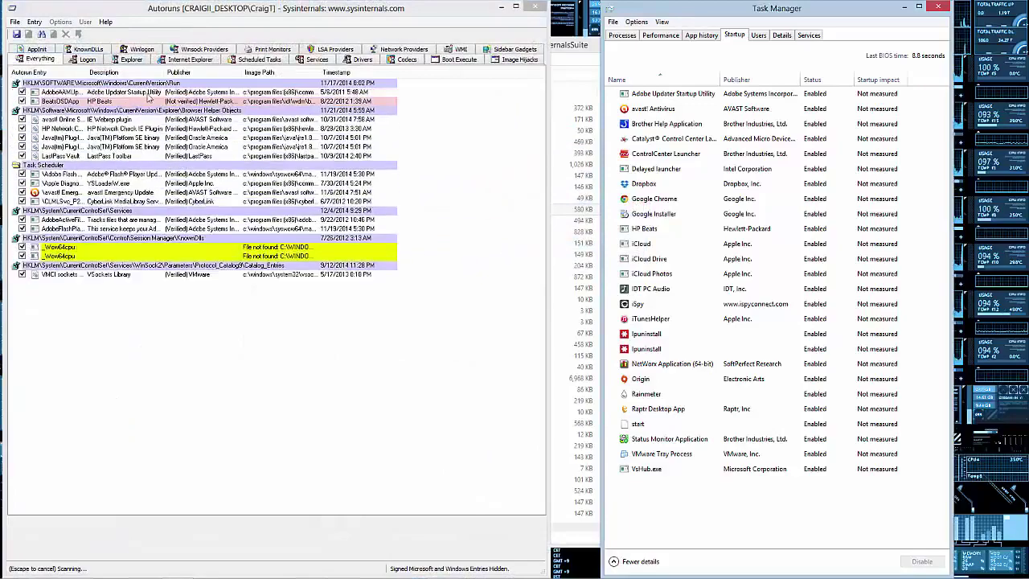
From the logon entries, view the BrStsMon00 entry's location in Registry Editor, and close the editor.
click(87, 60)
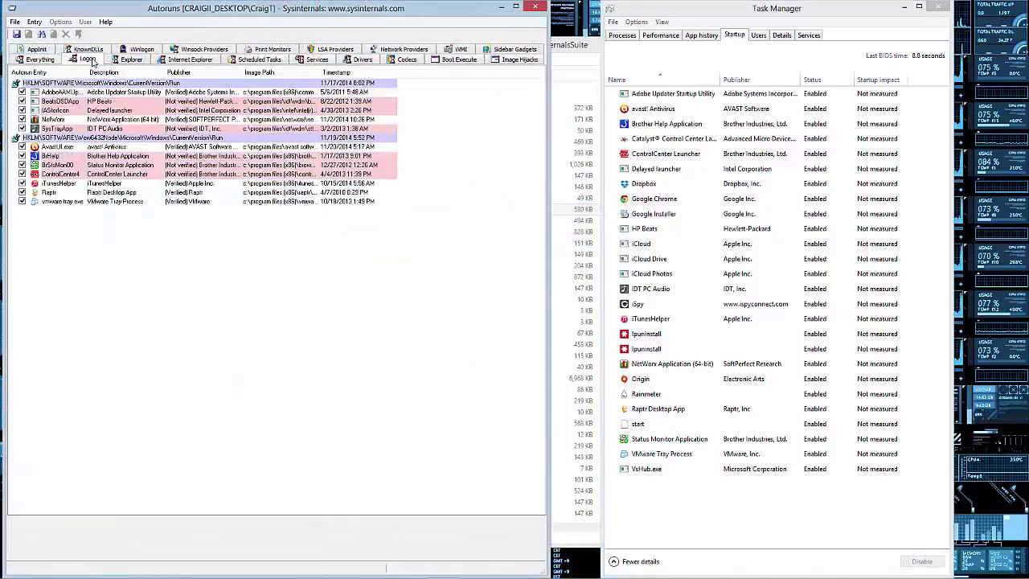
right_click(85, 165)
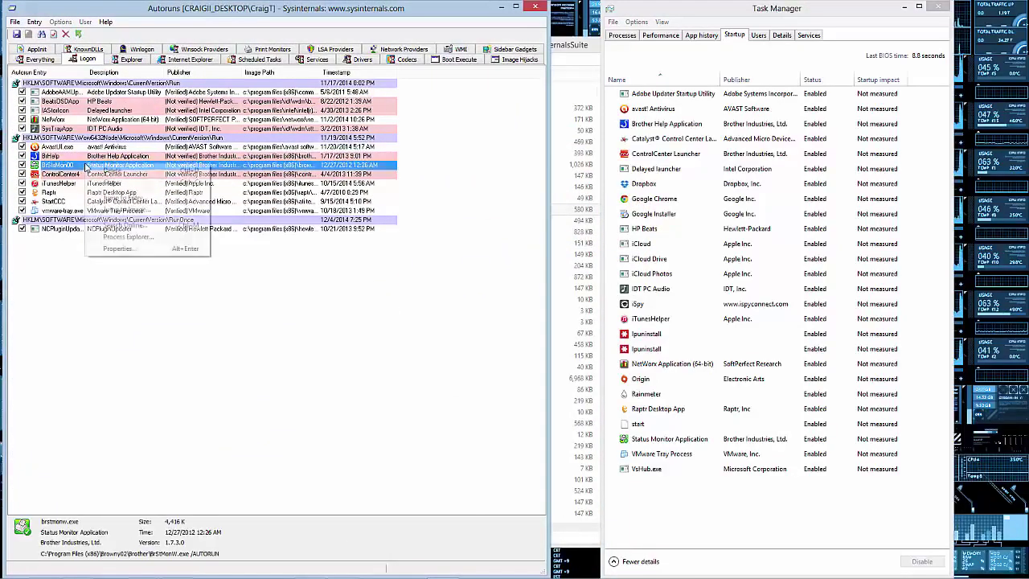
click(123, 197)
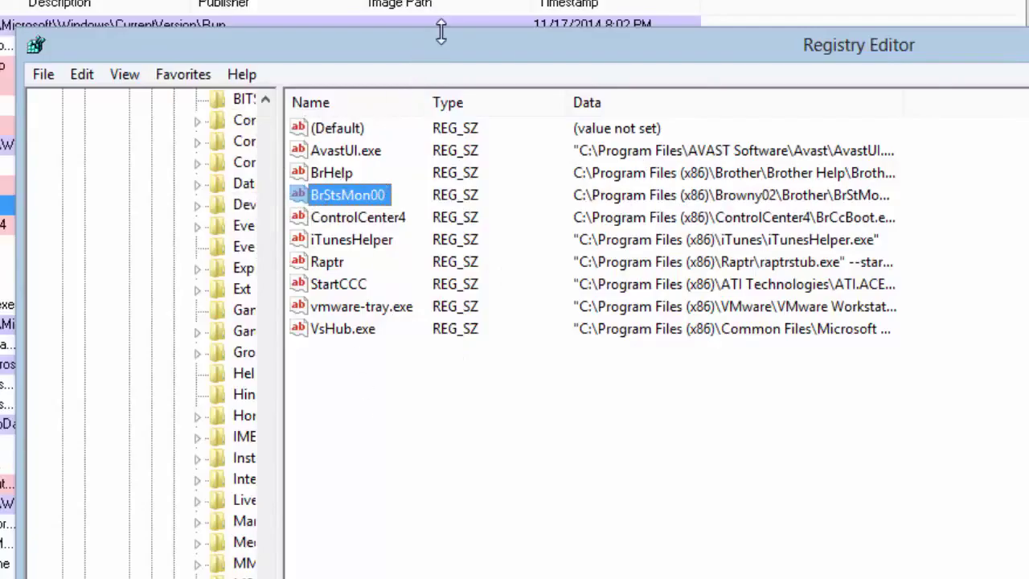
drag(441, 43, 1028, 89)
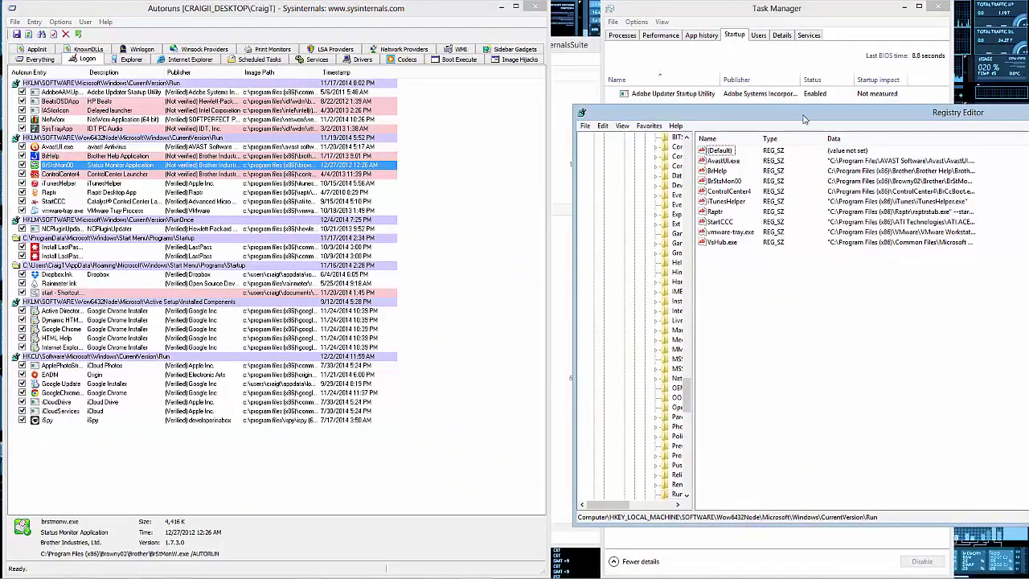
drag(804, 116, 522, 128)
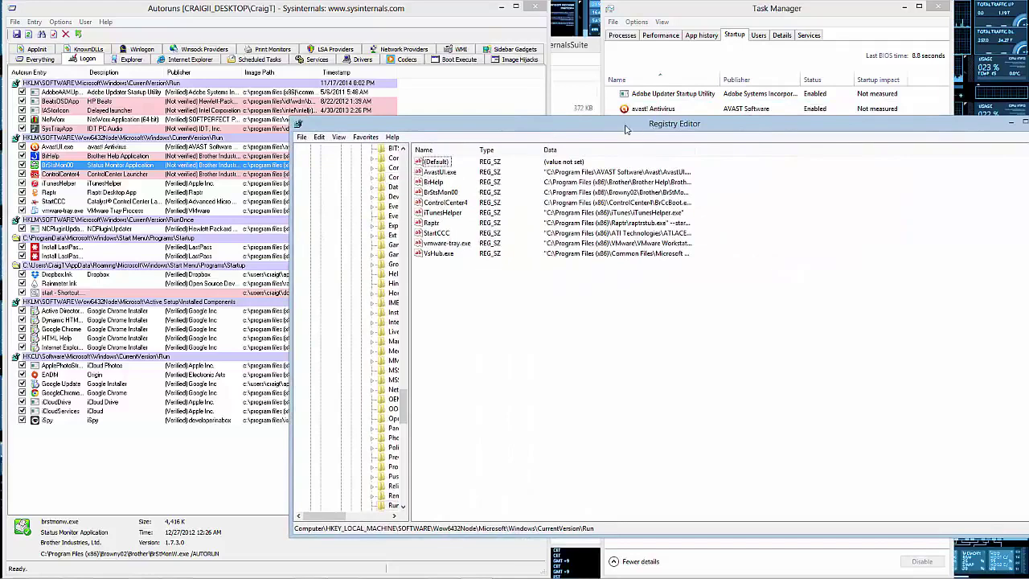
drag(626, 128, 405, 131)
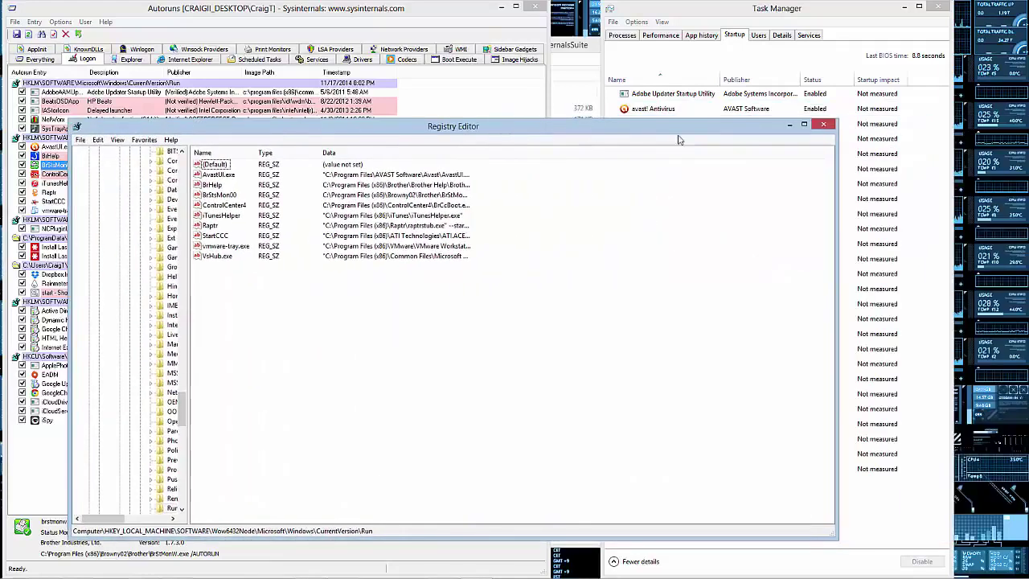
click(823, 124)
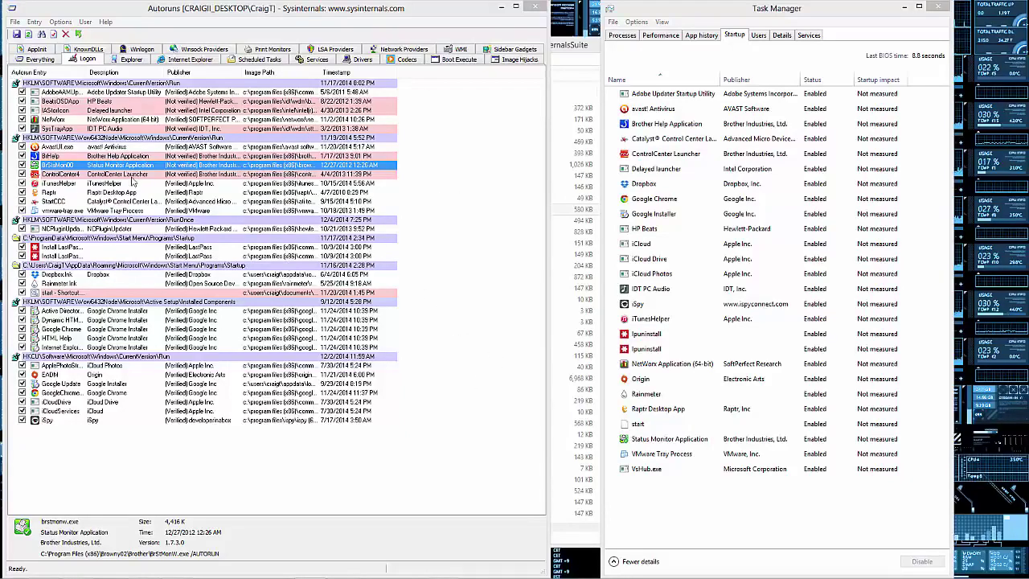
Look up the BrStsMon00 entry's process in Process Explorer and dismiss the resulting message.
right_click(244, 166)
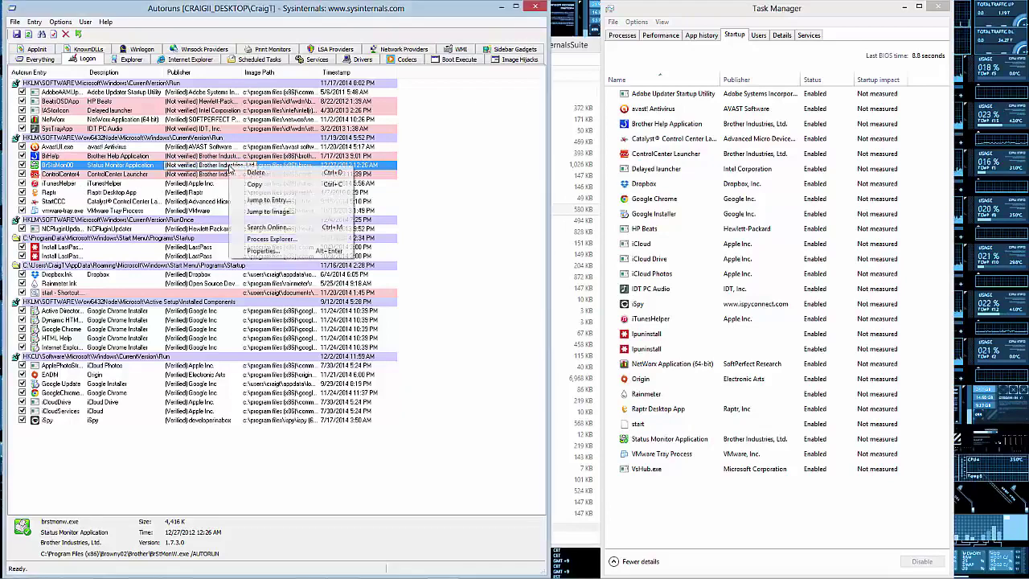
click(292, 241)
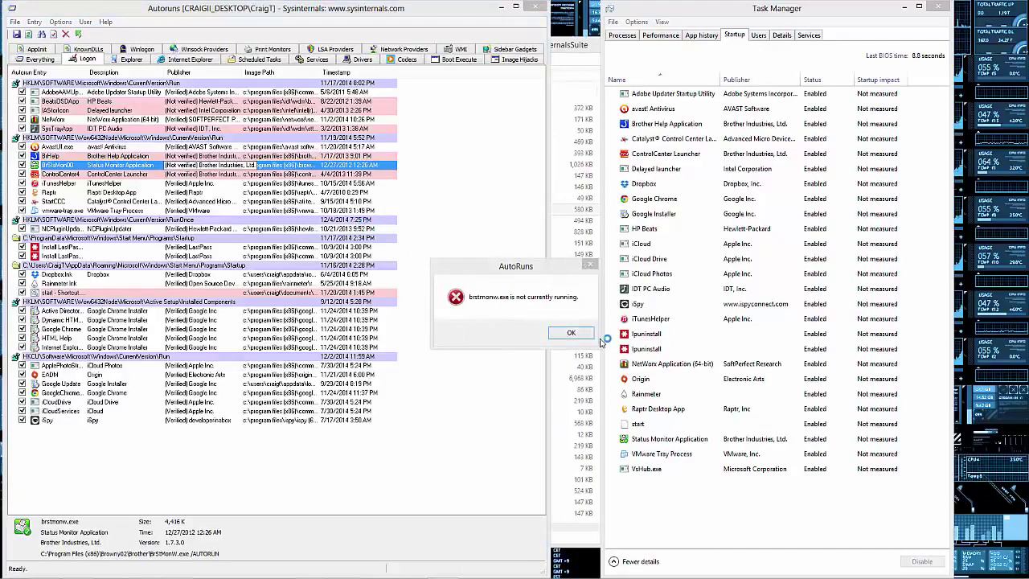
click(570, 332)
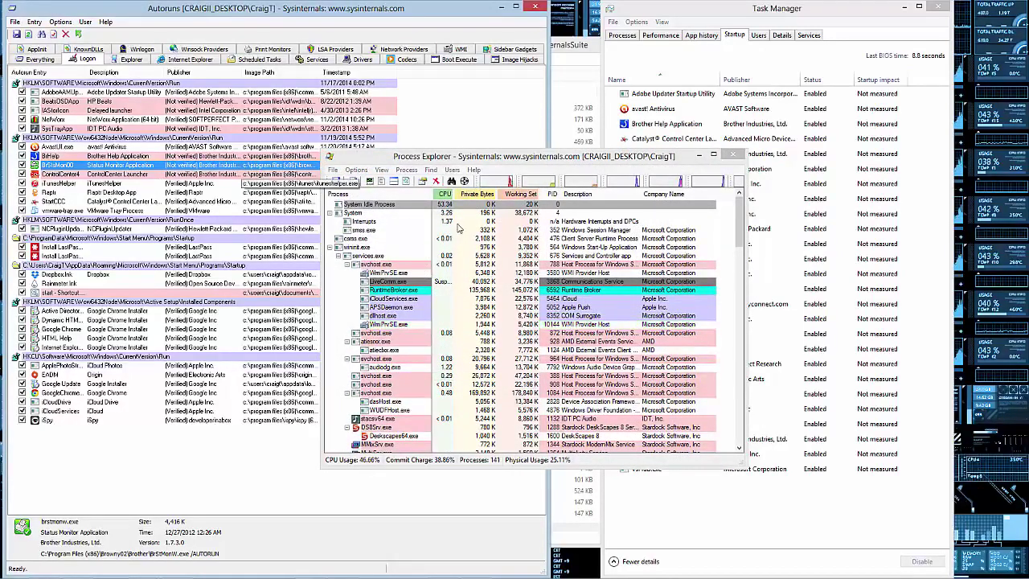
Relaunch Process Explorer by running the procexp application from the SysinternalsSuite compressed folder without extracting the files.
click(571, 66)
scroll(309, 421, down, 7)
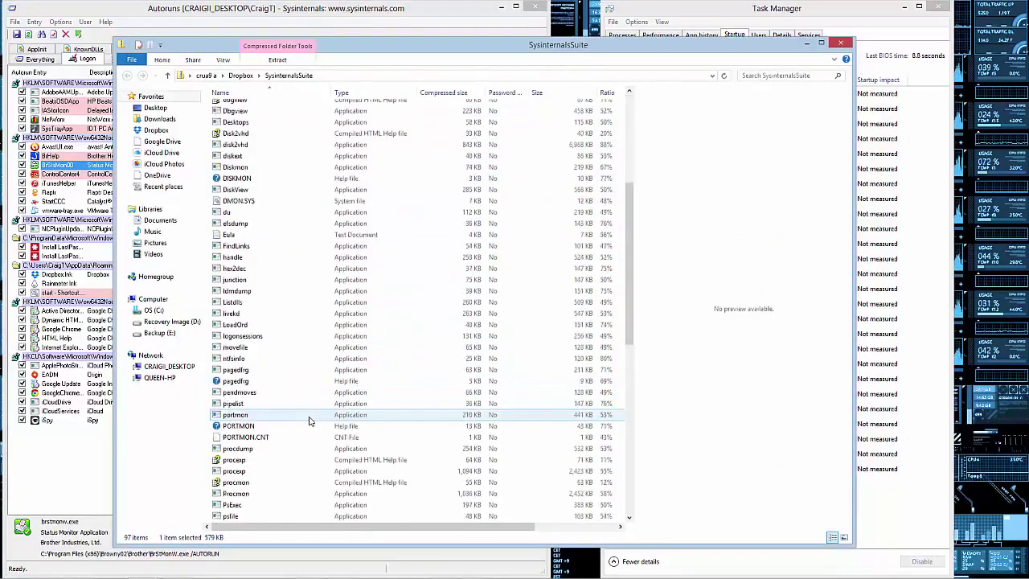
scroll(308, 420, down, 1)
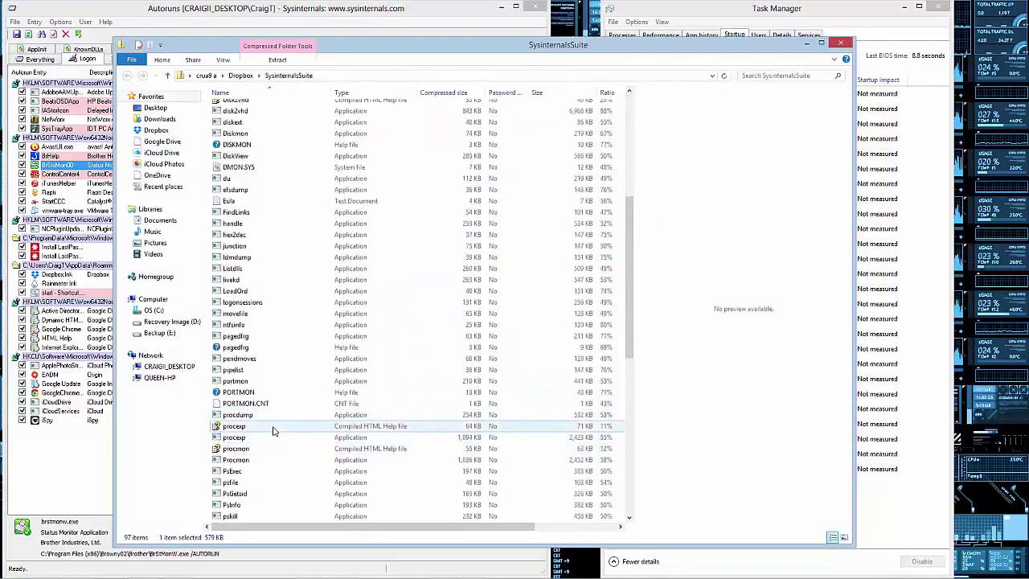
double_click(271, 442)
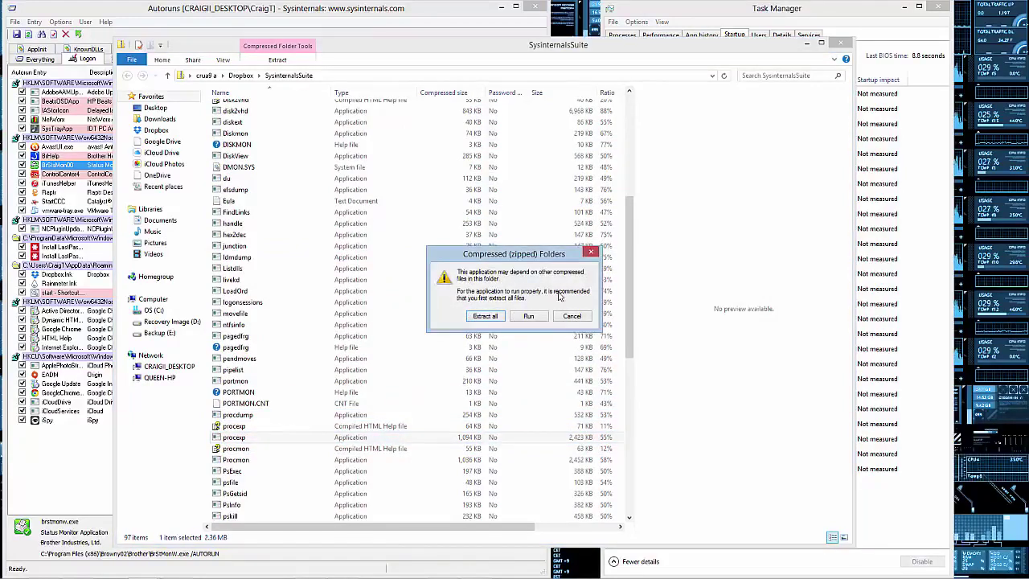
click(530, 317)
click(547, 302)
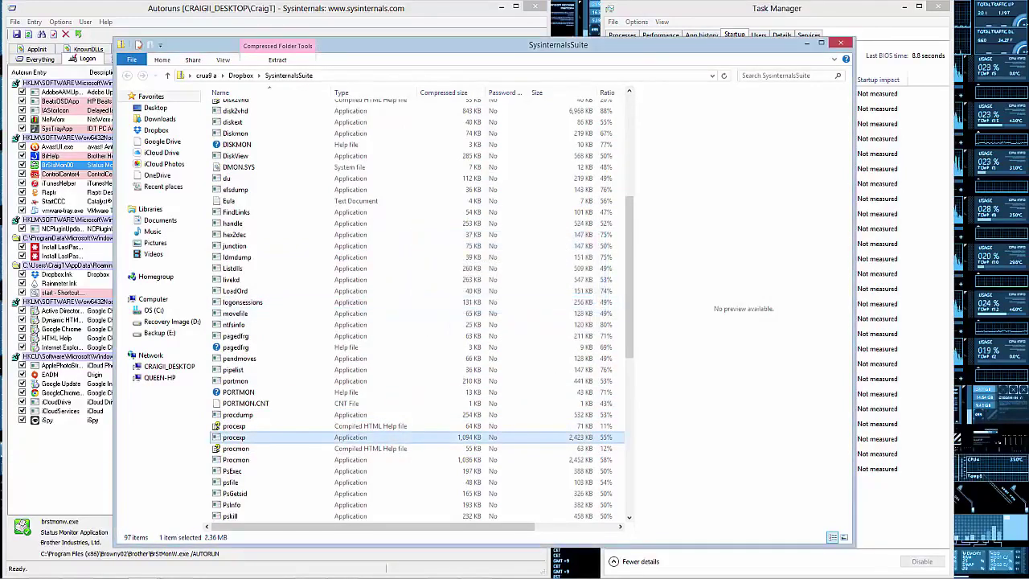
click(477, 569)
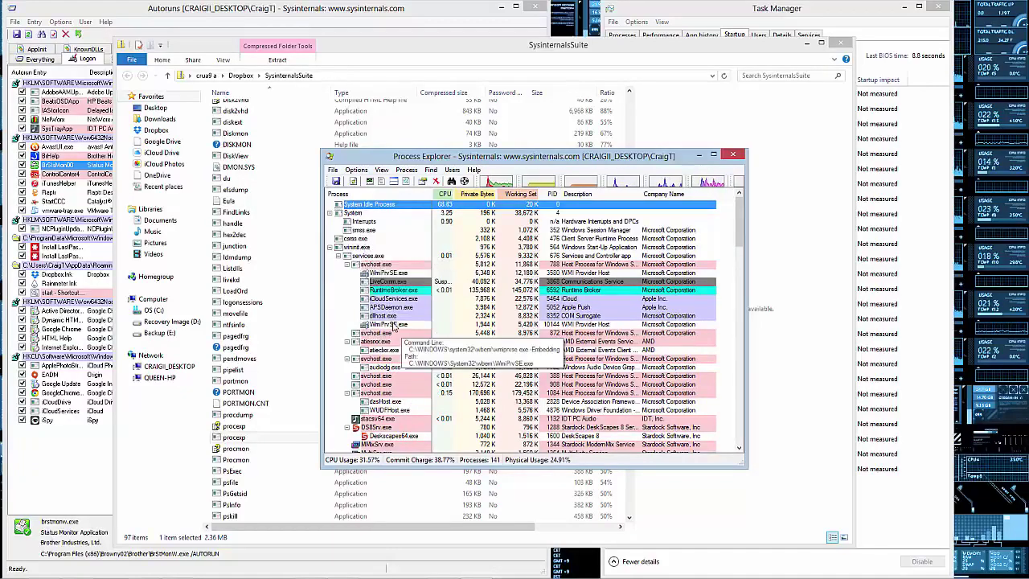
Set Process Explorer's update speed to .5 seconds.
click(390, 170)
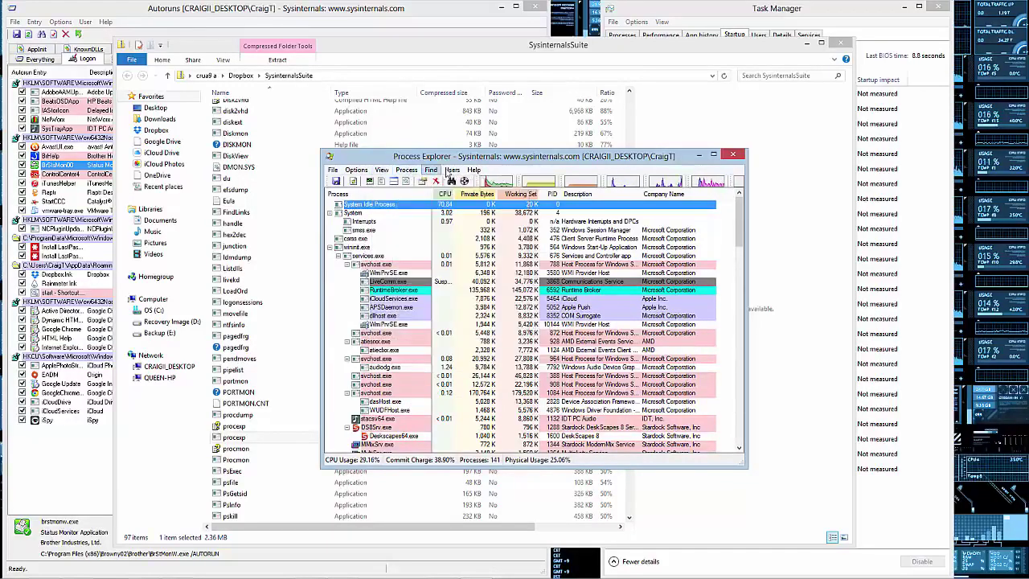
mouse_move(399, 171)
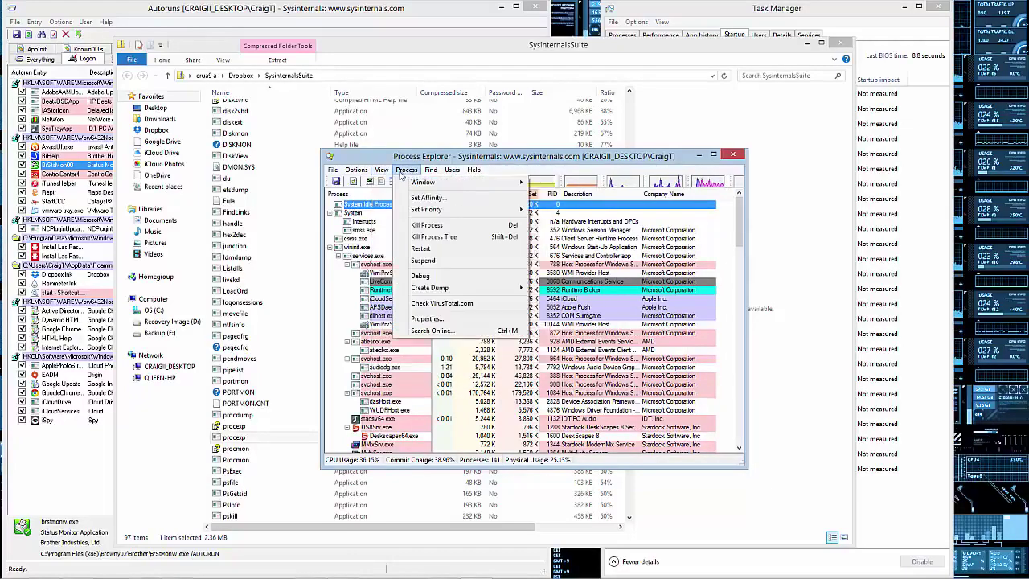
mouse_move(355, 171)
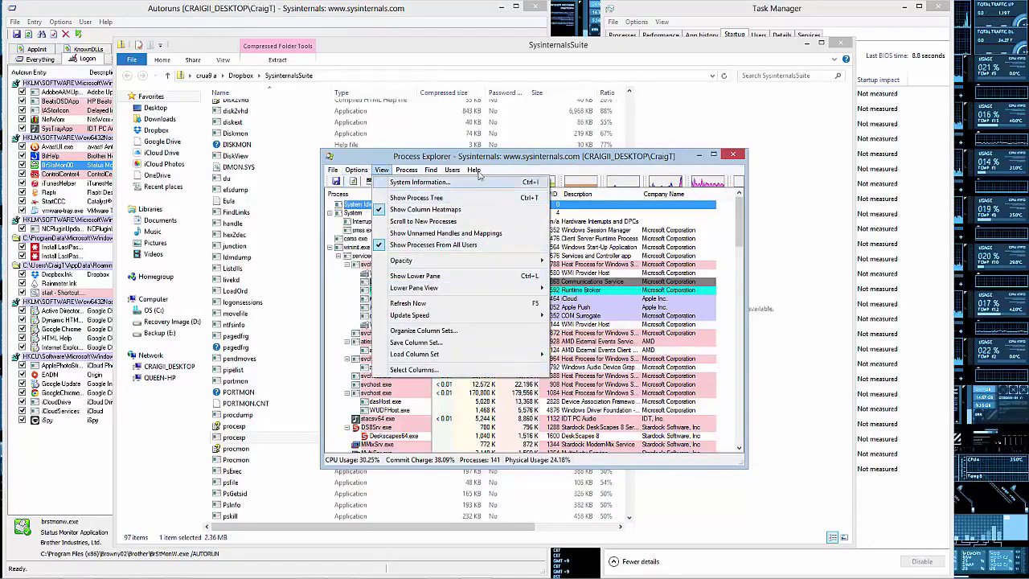
click(370, 169)
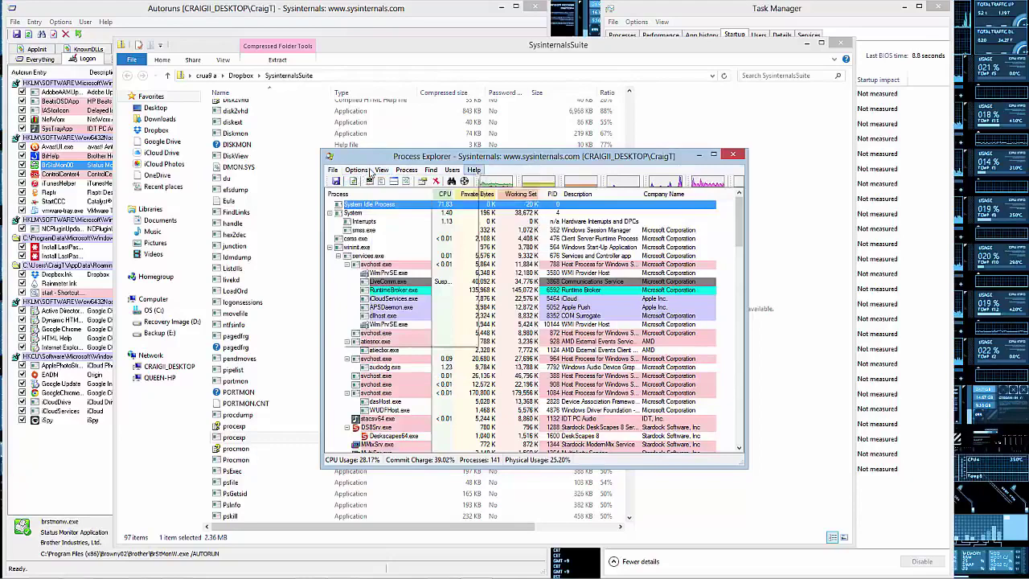
click(377, 171)
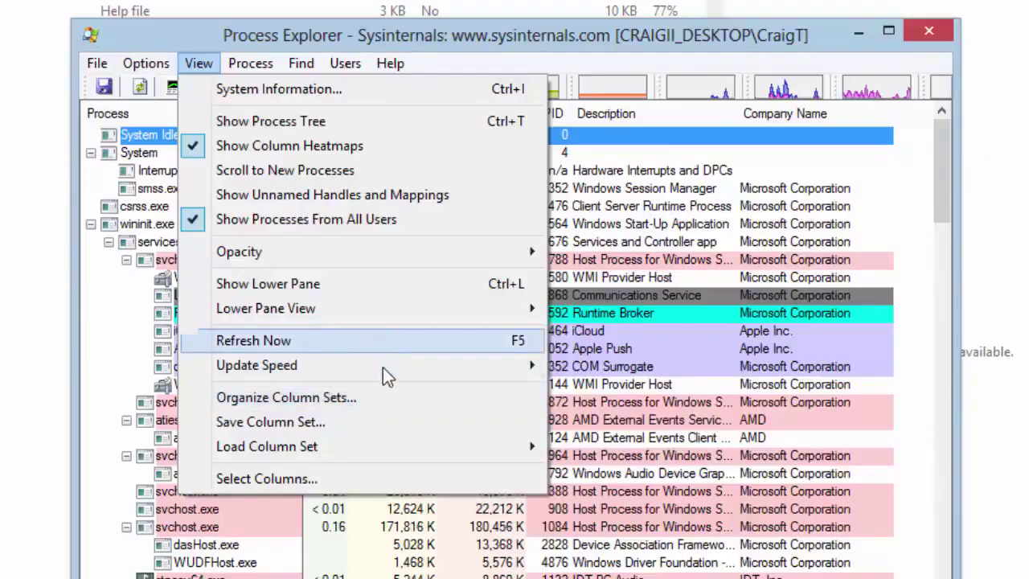
mouse_move(471, 318)
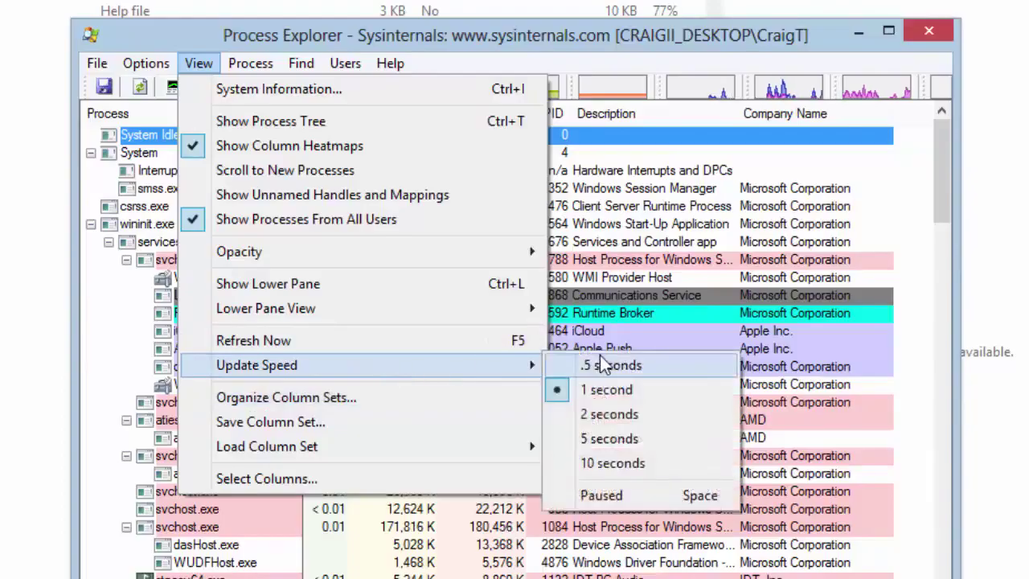
click(603, 365)
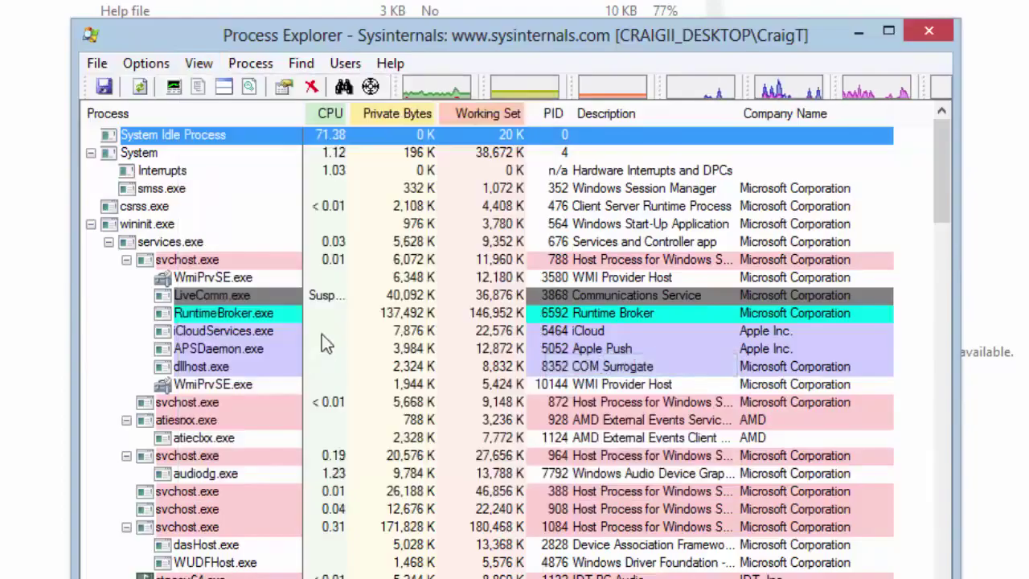
Look through the full process tree, including the service, Explorer and Chrome processes, and return to its start.
scroll(184, 373, down, 5)
scroll(184, 373, down, 15)
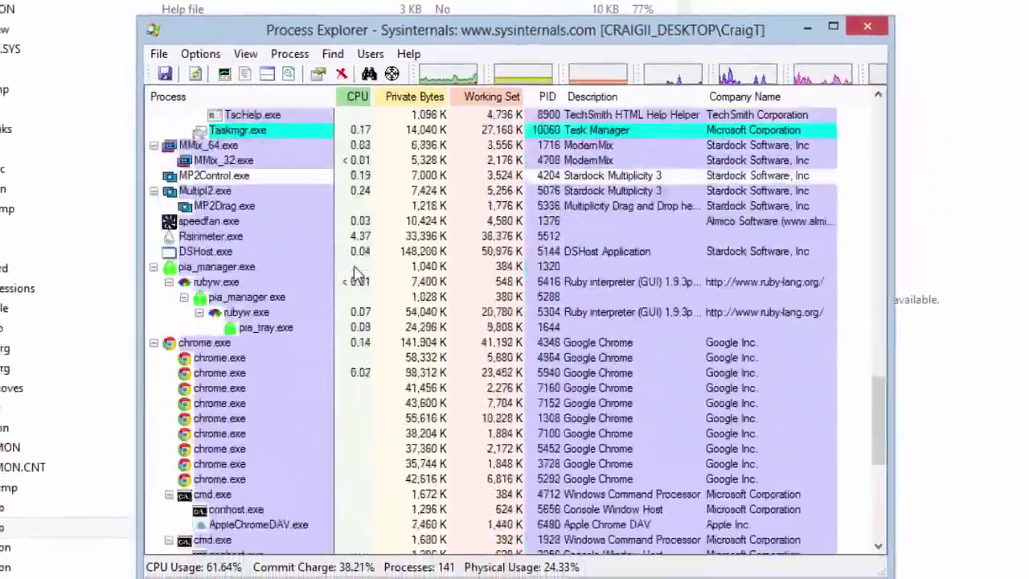
scroll(358, 274, down, 8)
scroll(292, 273, up, 12)
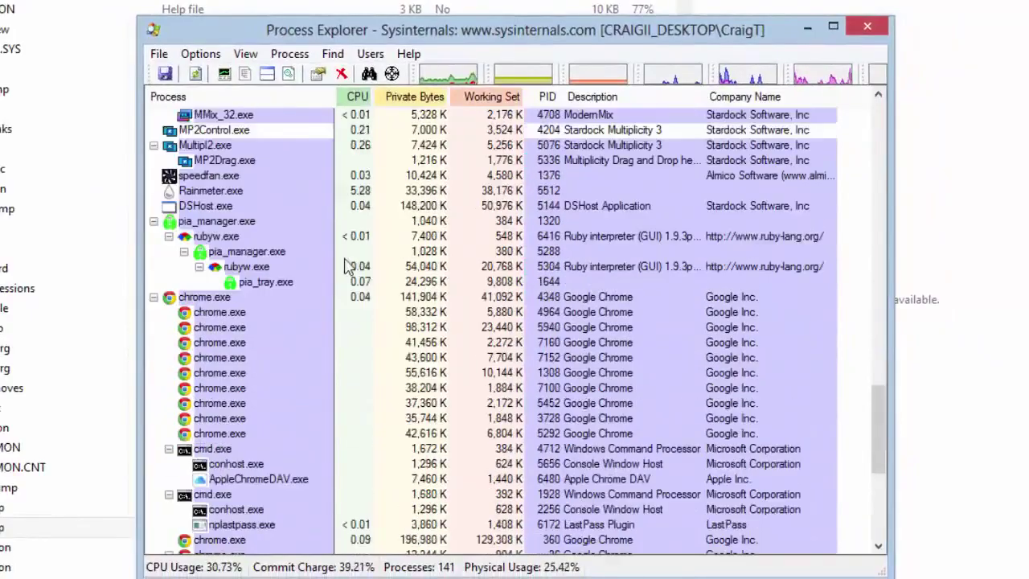
scroll(294, 342, up, 15)
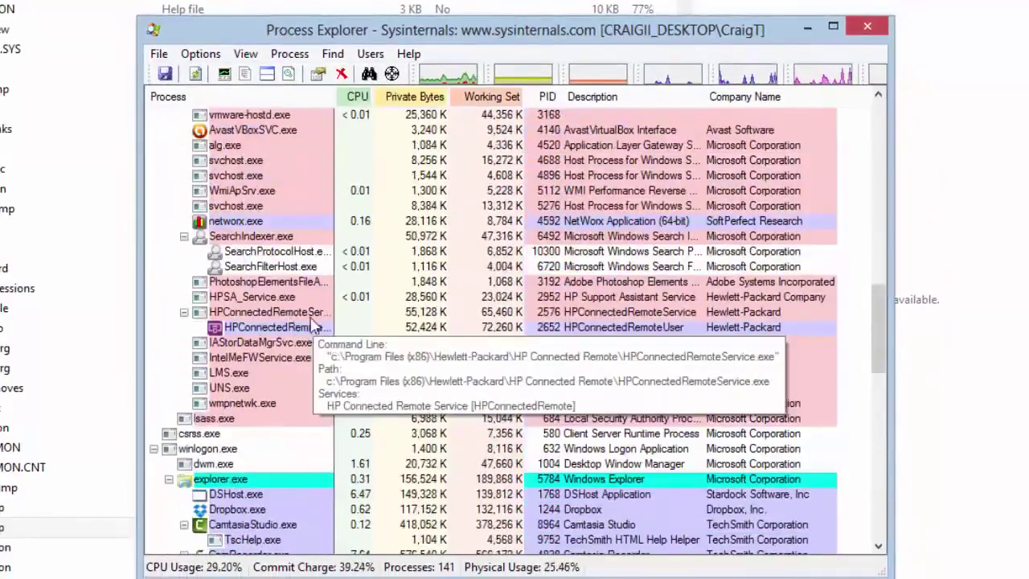
scroll(318, 327, up, 15)
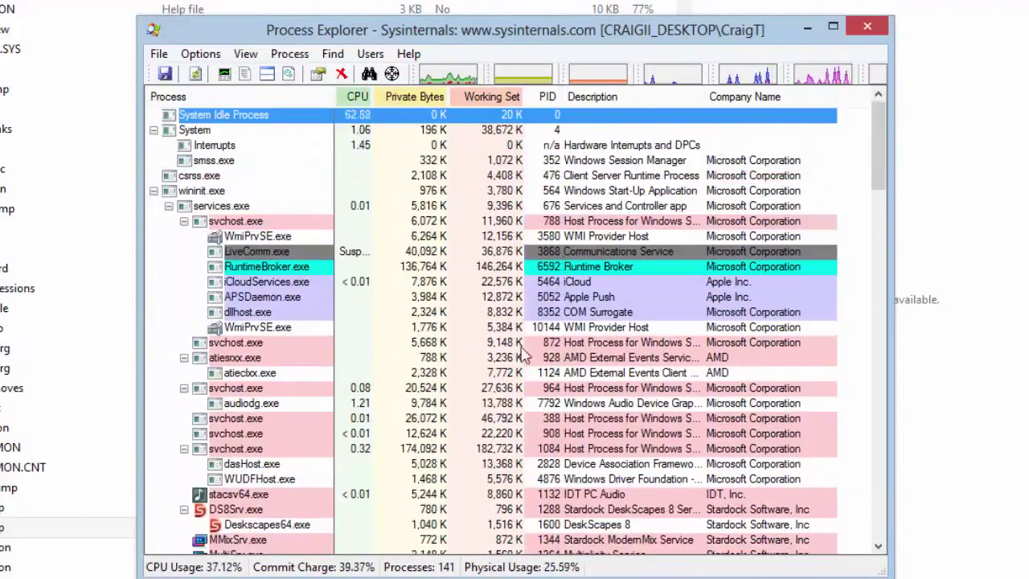
Review Process Explorer's configuration options and the Color Selection legend for process types, and close the legend without changes.
click(193, 56)
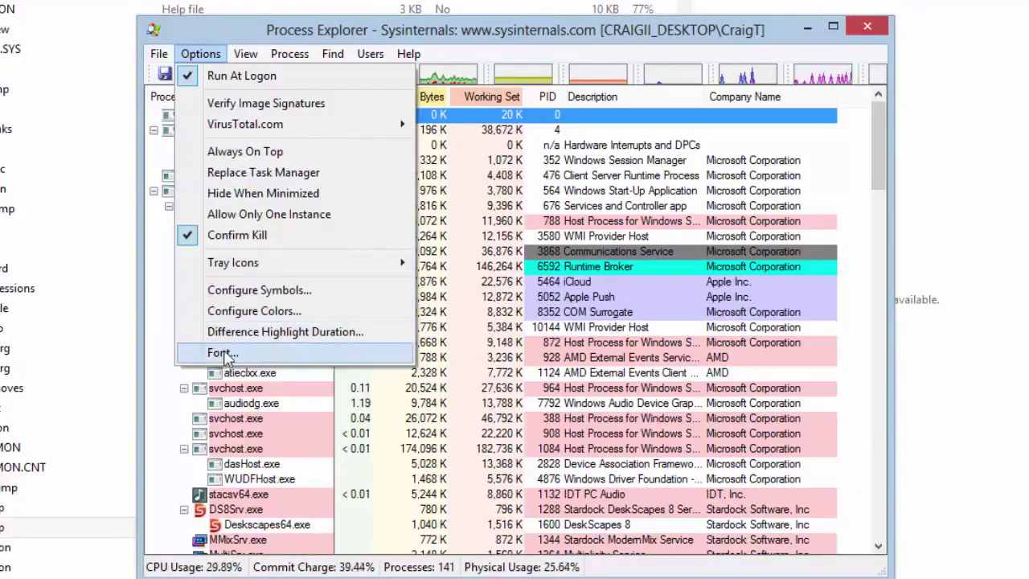
mouse_move(153, 55)
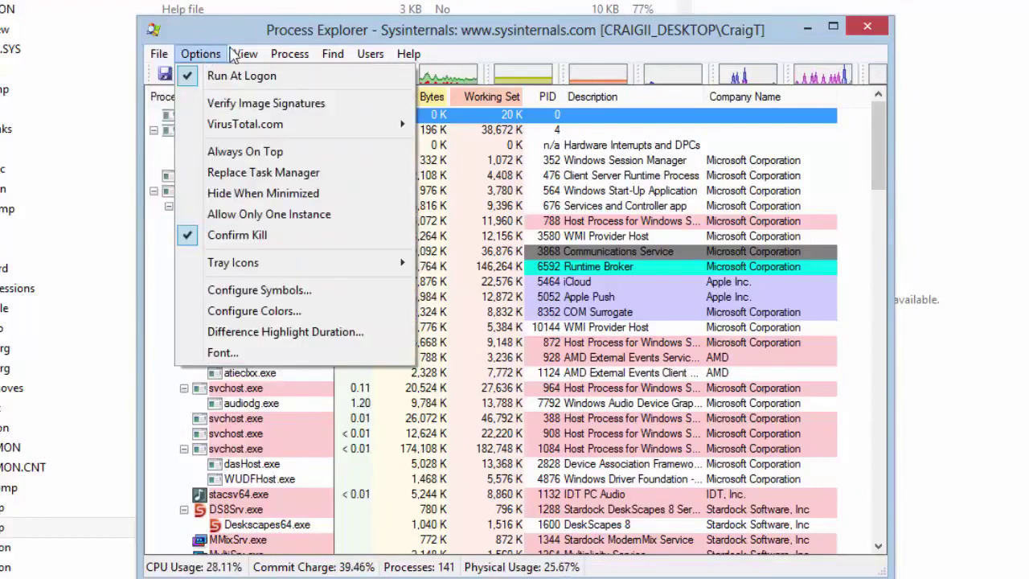
mouse_move(210, 61)
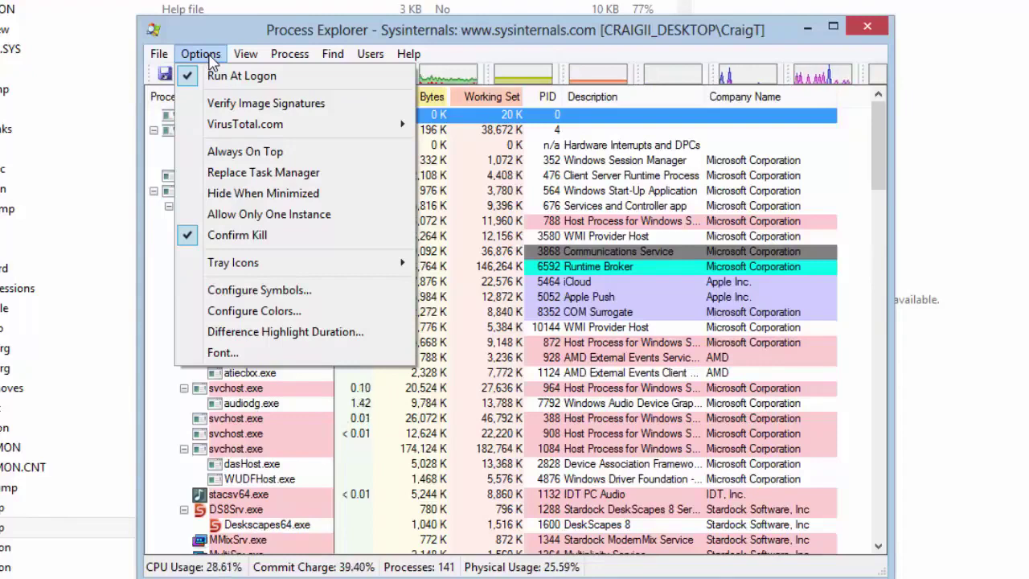
click(777, 360)
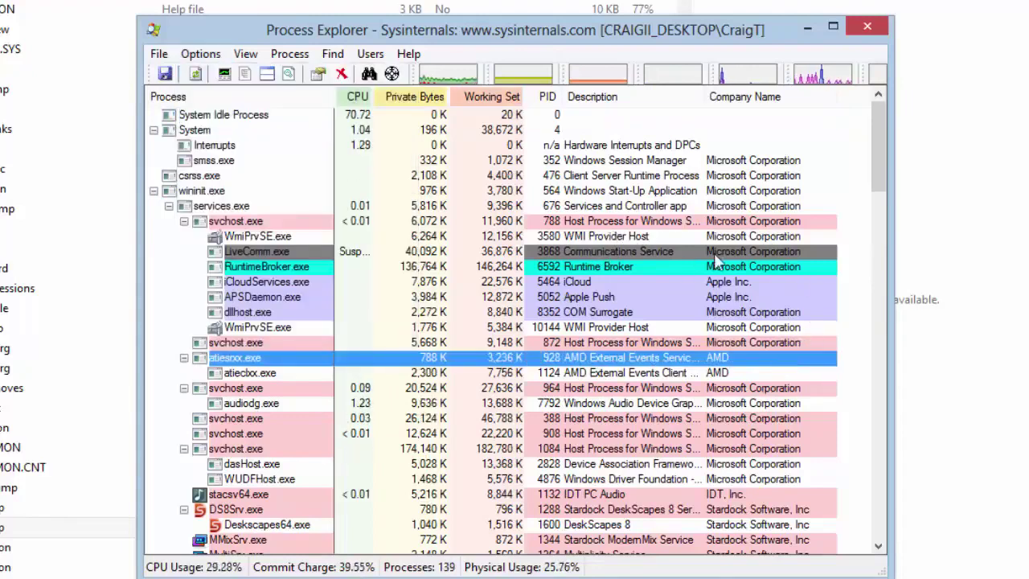
click(643, 270)
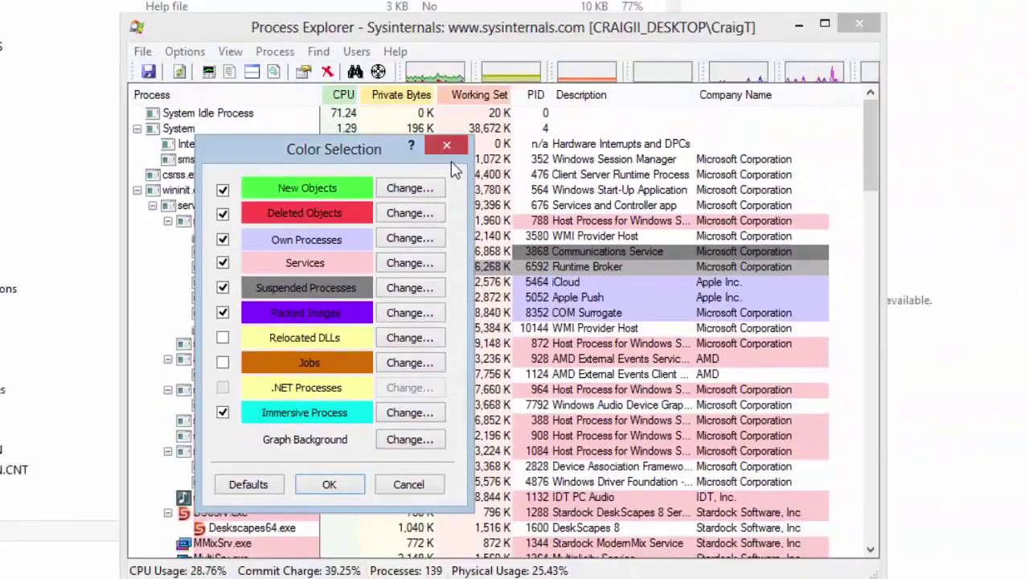
click(446, 145)
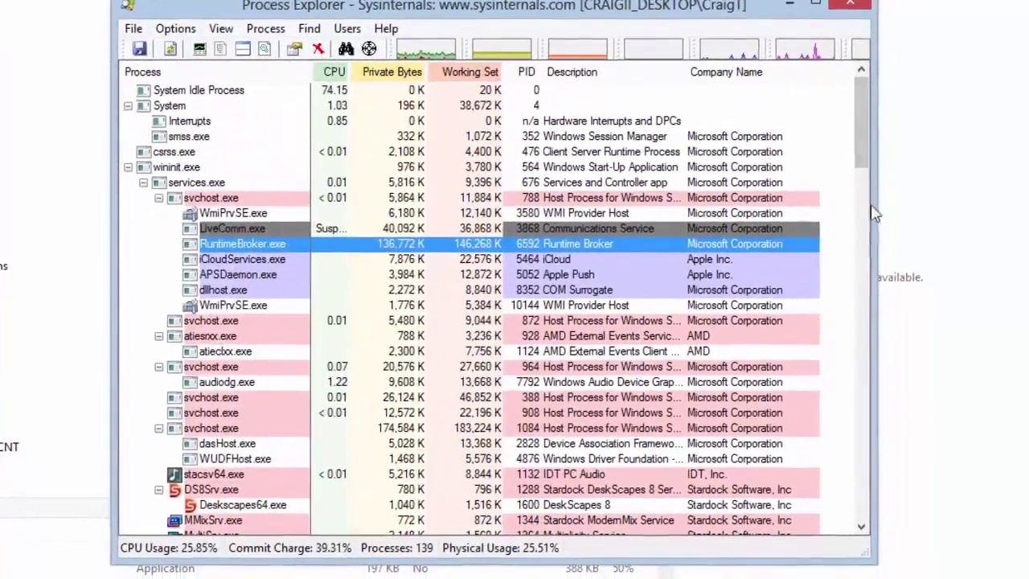
Examine how the processes throughout the list are color-coded by type.
mouse_move(862, 143)
mouse_down()
mouse_move(965, 358)
mouse_move(925, 514)
mouse_move(847, 141)
mouse_up()
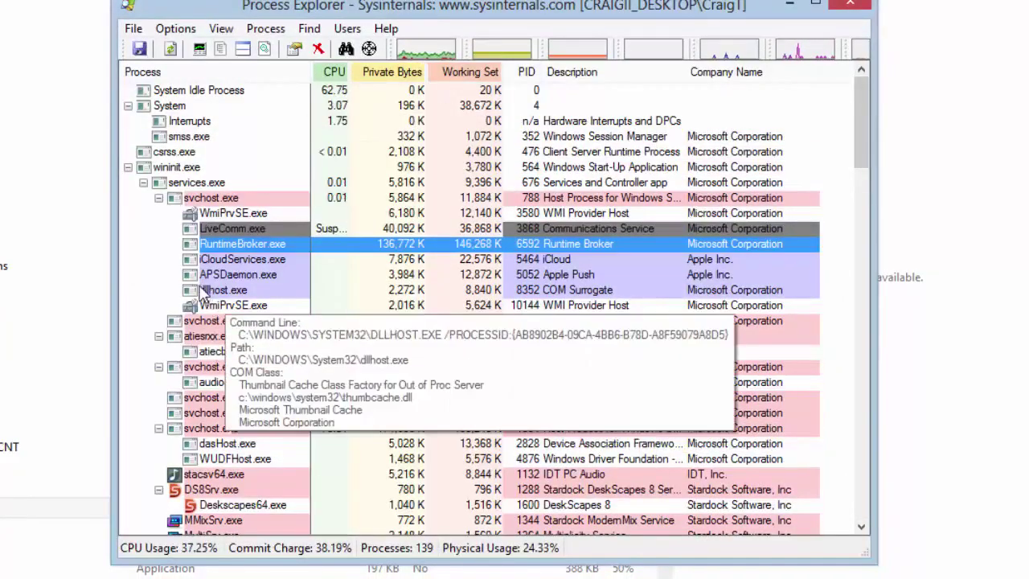
scroll(266, 337, down, 15)
scroll(297, 352, down, 15)
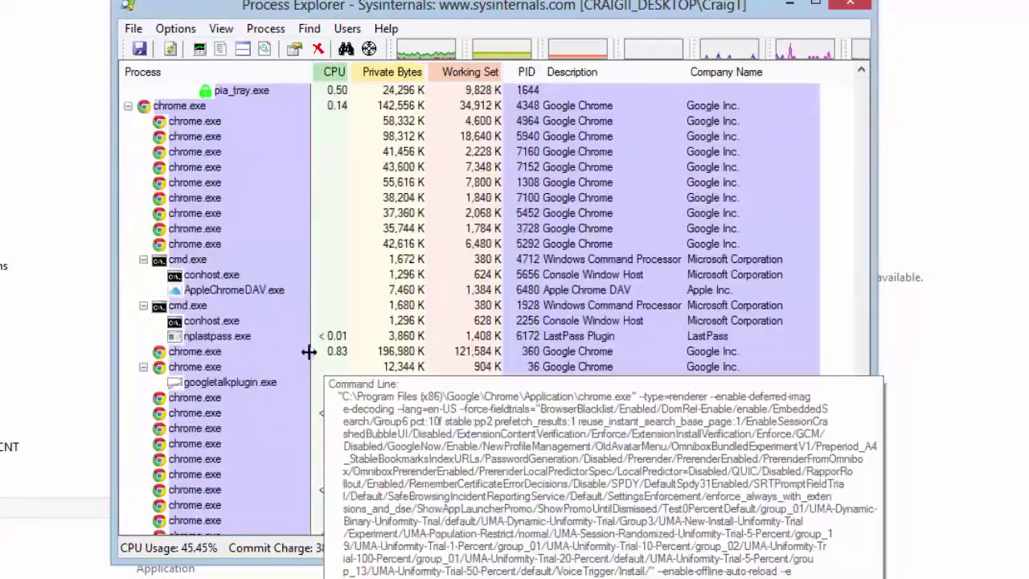
scroll(301, 350, up, 14)
scroll(296, 341, up, 20)
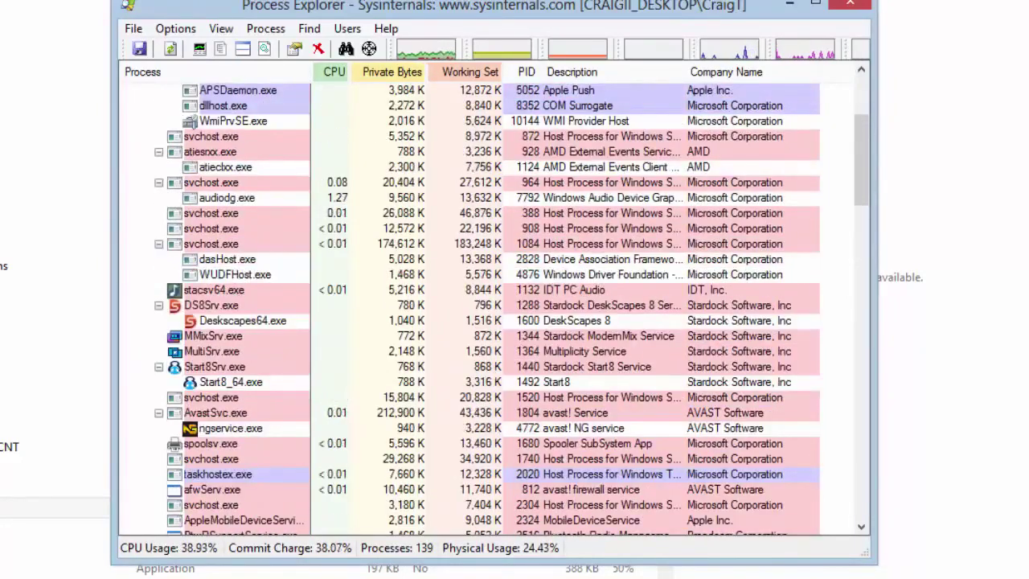
Switch to Task Manager, look through its detailed list of running processes for comparison, and minimize it.
right_click(564, 578)
click(623, 577)
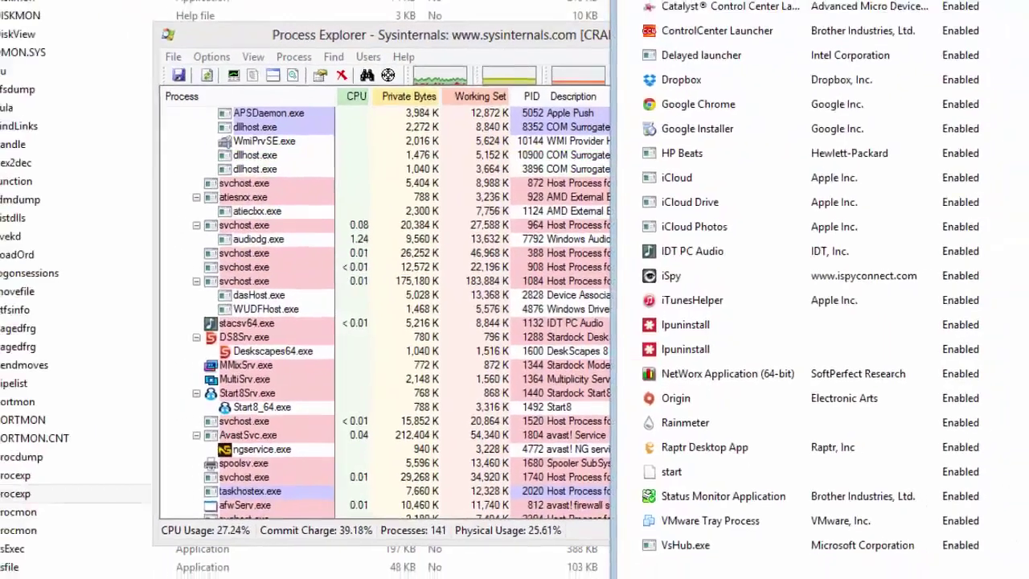
click(781, 34)
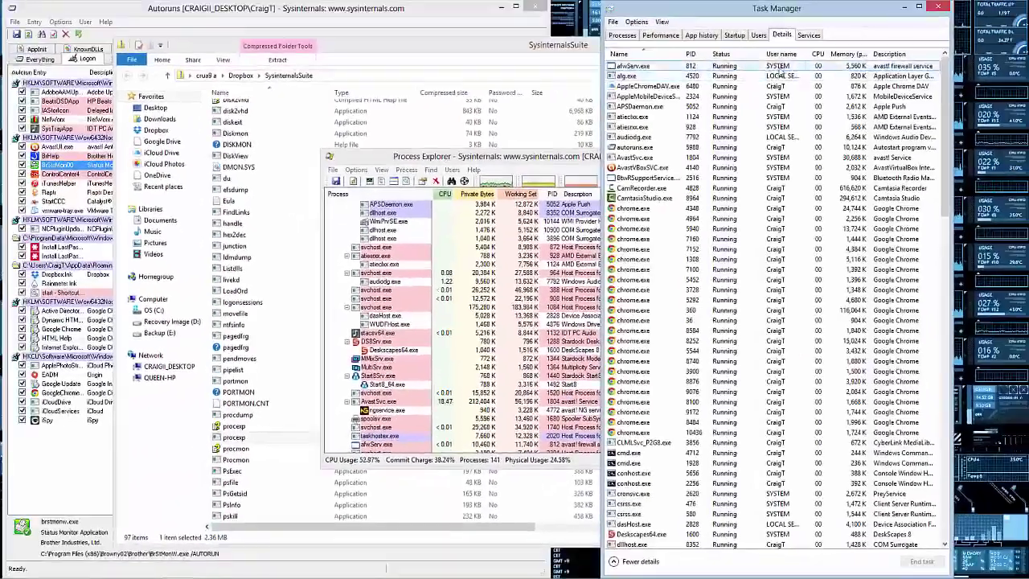
scroll(743, 282, down, 6)
scroll(743, 277, down, 20)
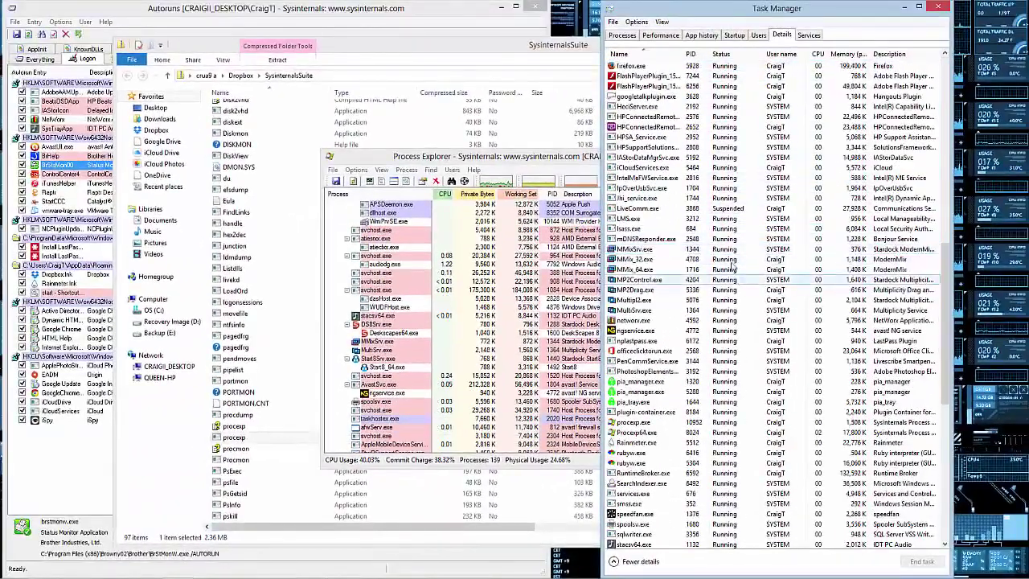
scroll(751, 270, up, 8)
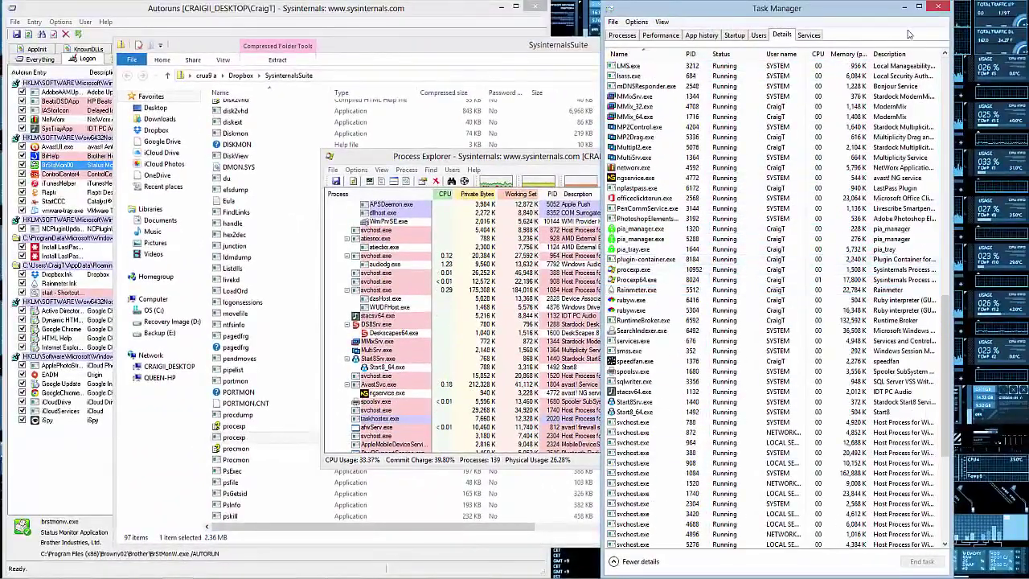
scroll(917, 33, up, 4)
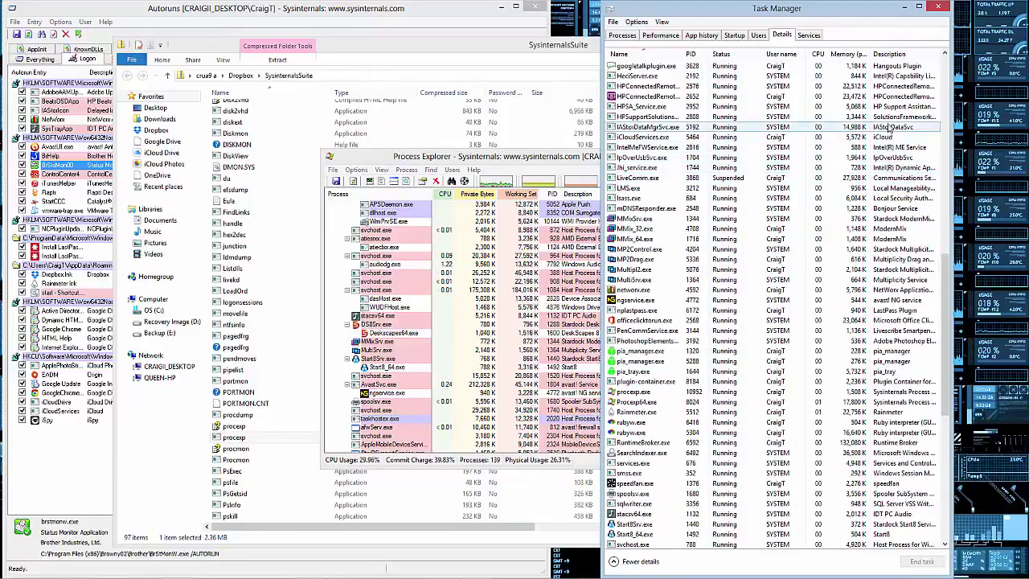
click(905, 7)
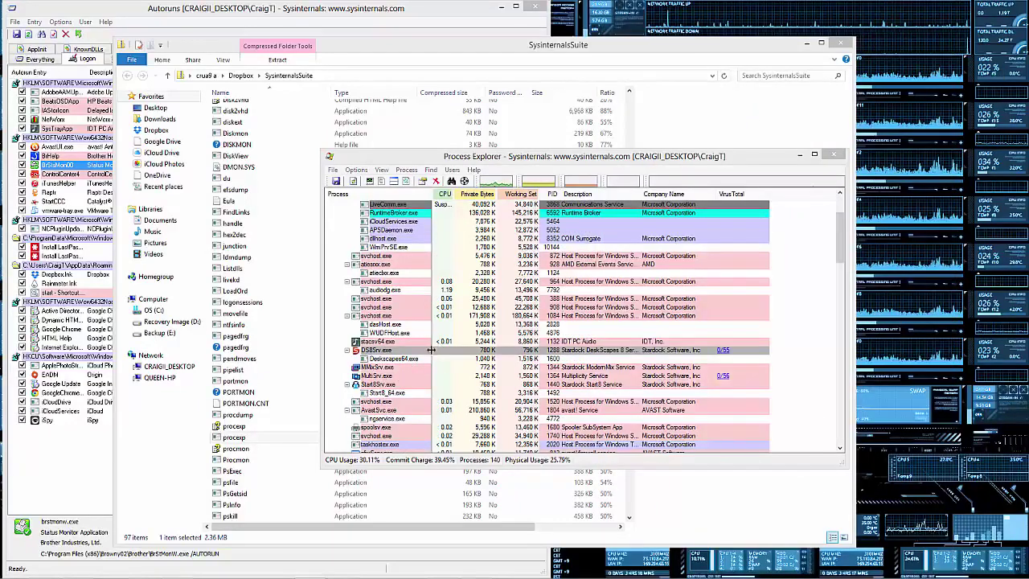
Open the properties of the DS8Srv.exe process and examine the printable strings found in its image.
double_click(398, 350)
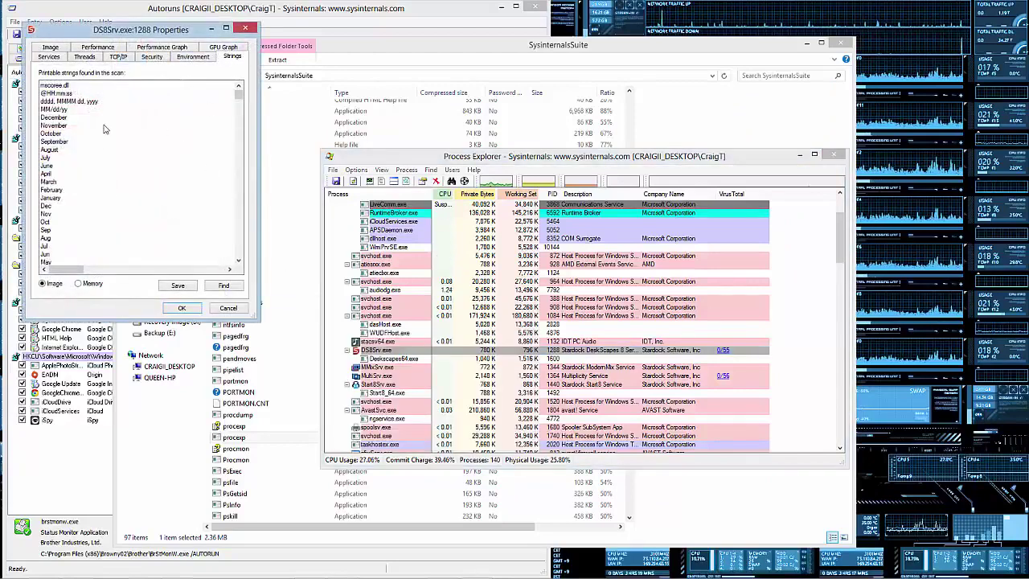
scroll(121, 127, down, 10)
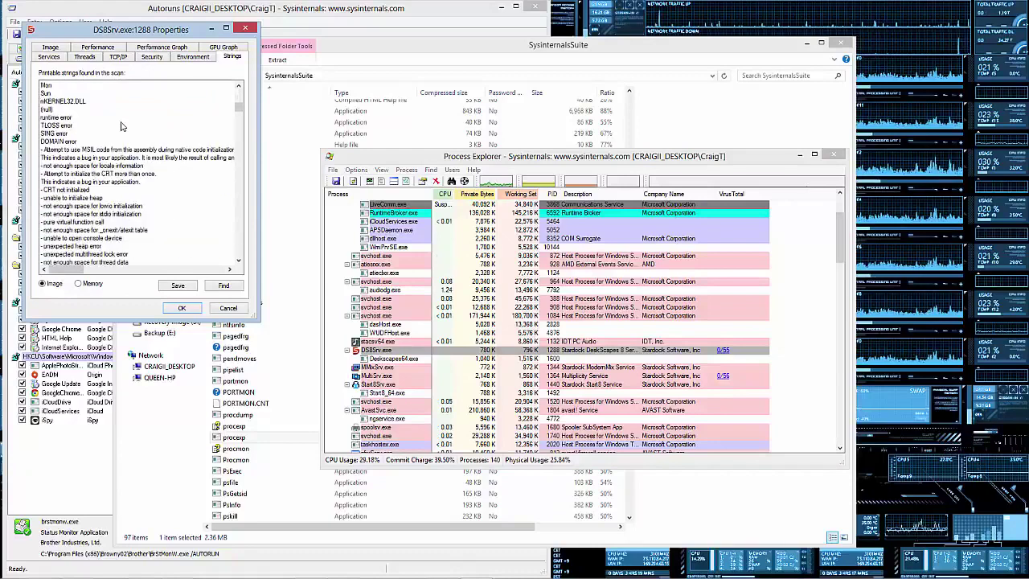
scroll(121, 126, down, 5)
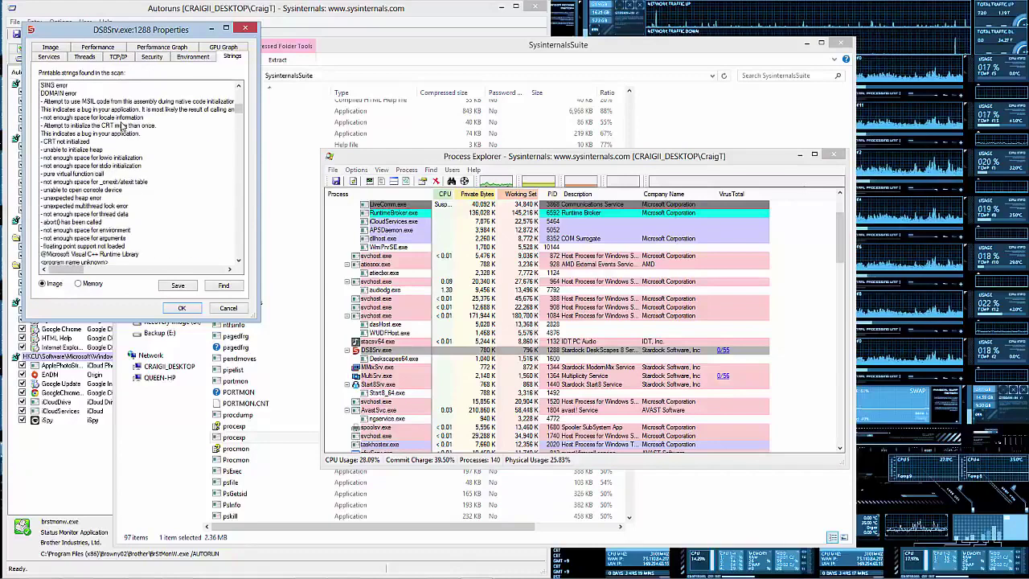
scroll(121, 127, up, 7)
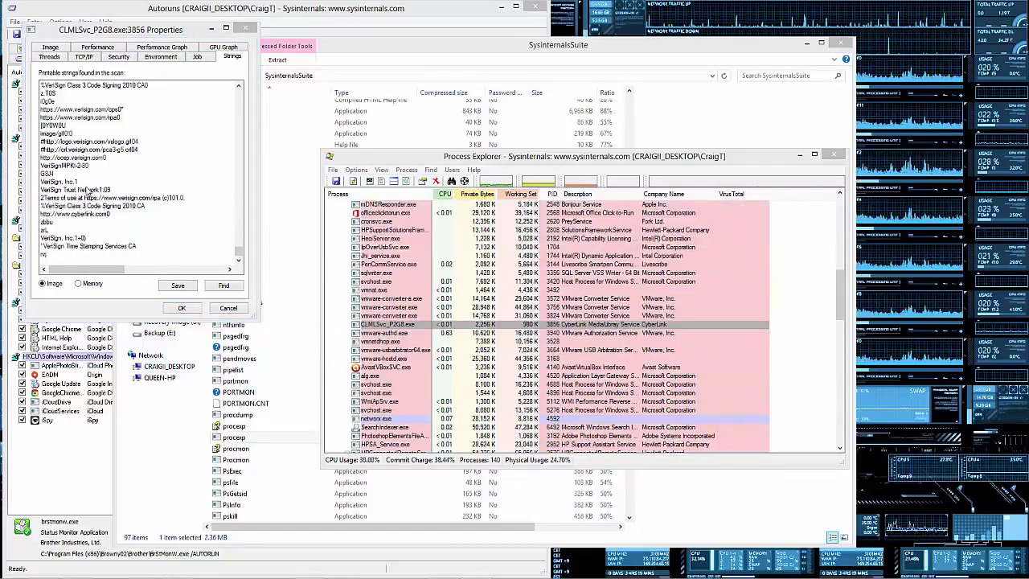
Examine the CyberLink and VeriSign entries among the printable strings of the CLMLSvc_P2G8.exe process.
click(72, 214)
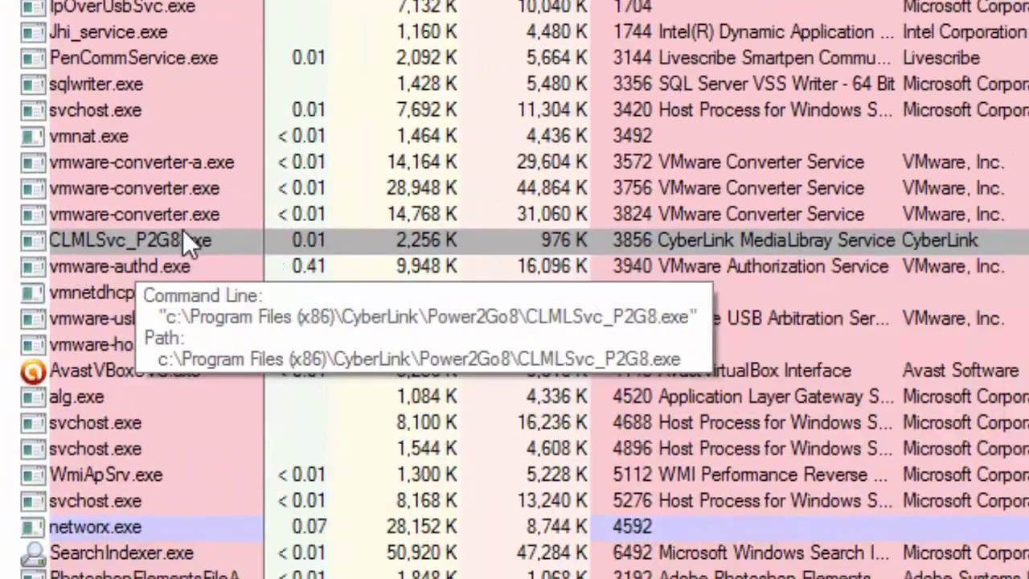
click(189, 239)
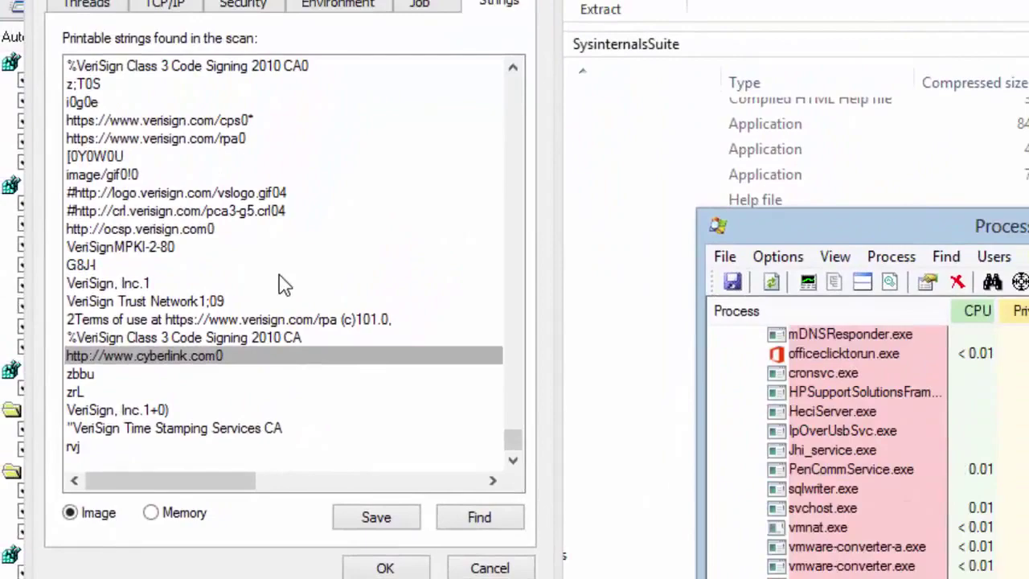
click(283, 283)
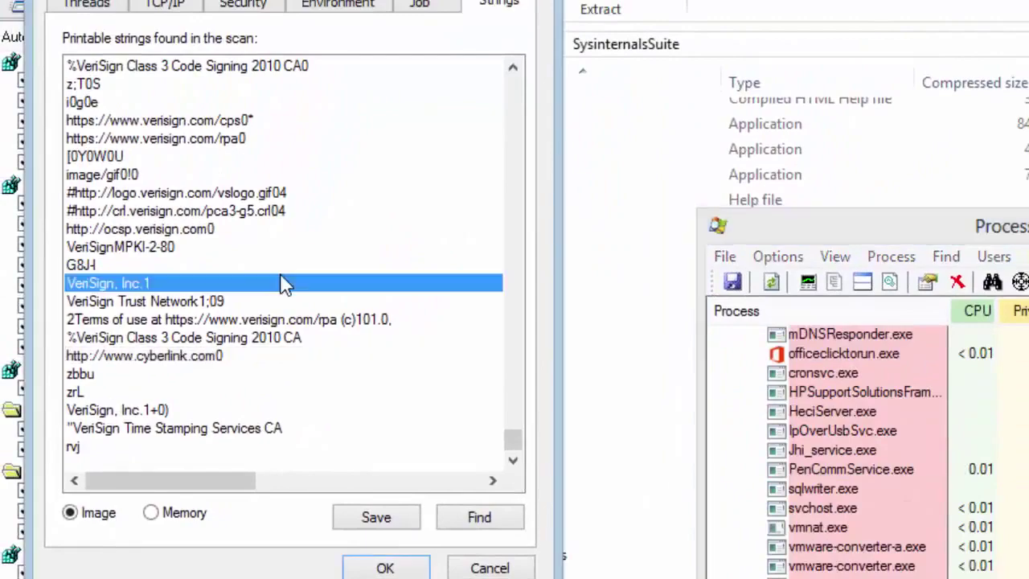
scroll(283, 273, up, 10)
scroll(283, 269, up, 5)
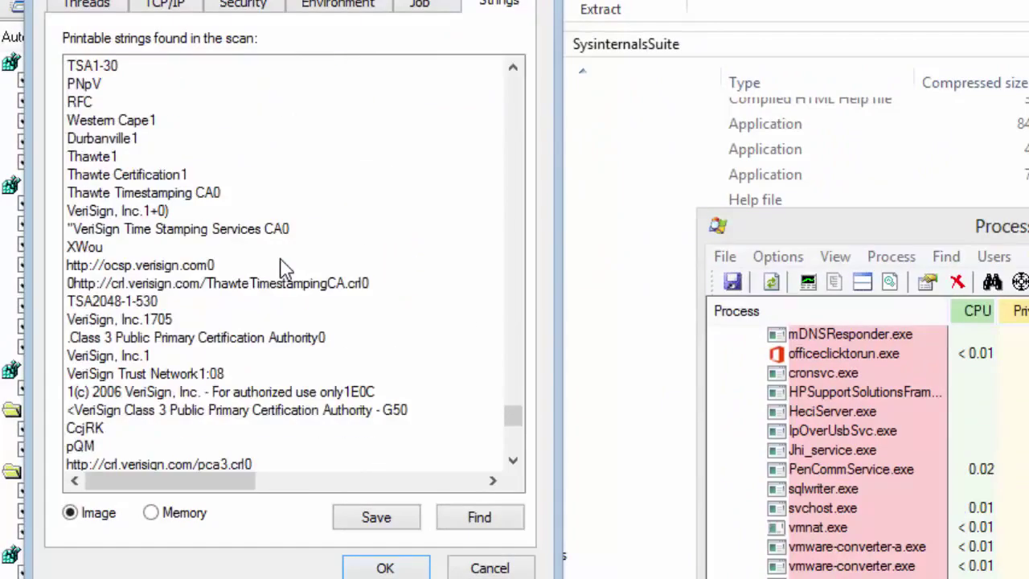
scroll(281, 265, up, 4)
scroll(292, 252, up, 11)
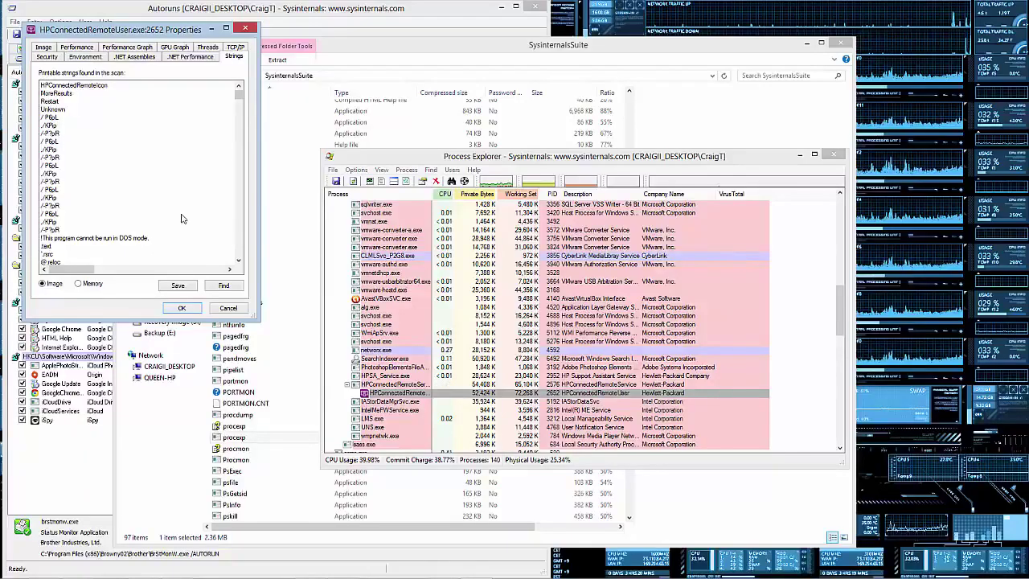
Examine the printable strings of the HPConnectedRemoteUser.exe process, including the VeriSign web addresses near the end of the list.
scroll(454, 81, up, 15)
scroll(211, 94, down, 10)
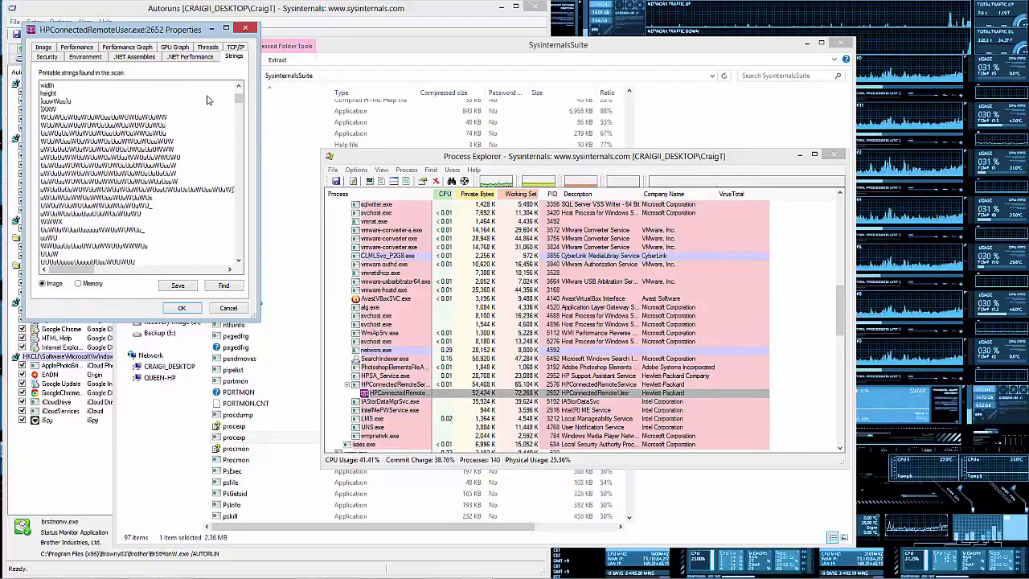
drag(239, 103, 249, 269)
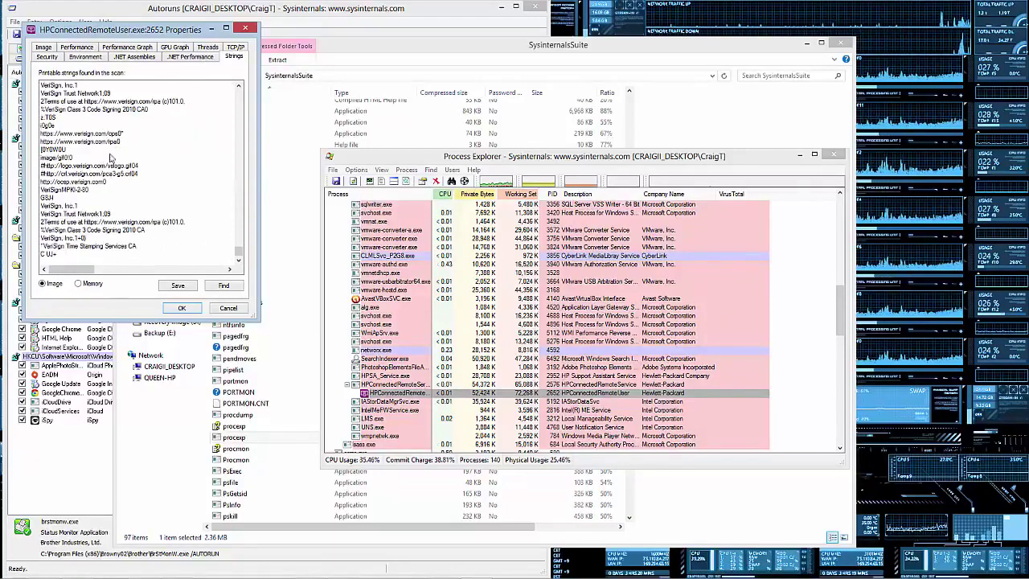
scroll(72, 152, up, 1)
click(73, 166)
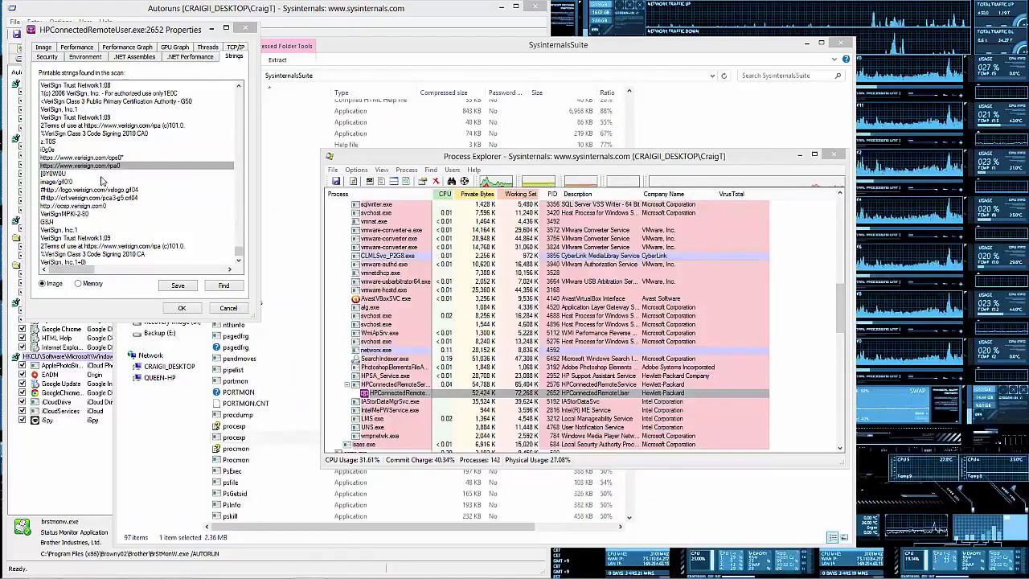
click(94, 206)
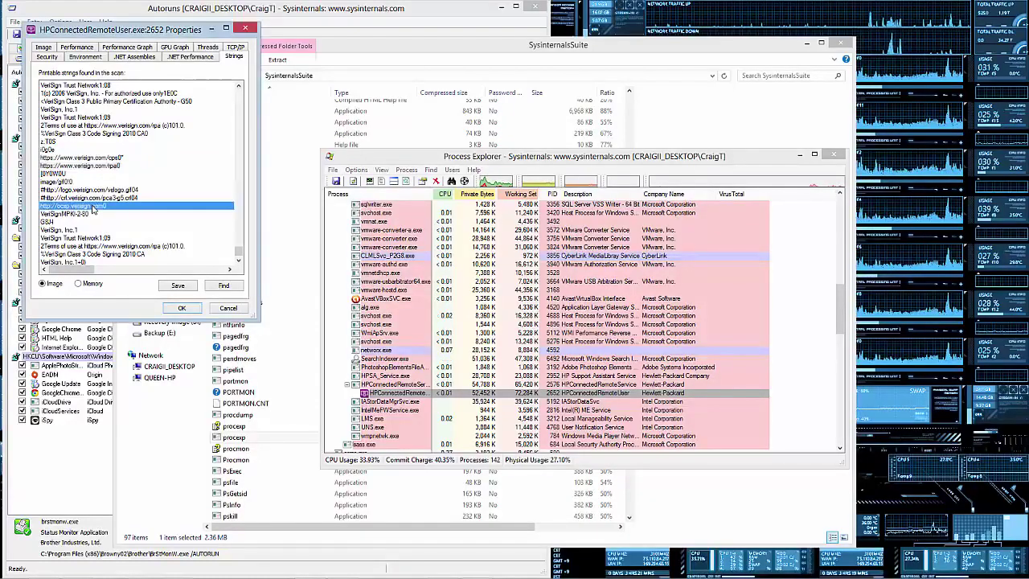
scroll(94, 210, up, 2)
scroll(159, 165, up, 2)
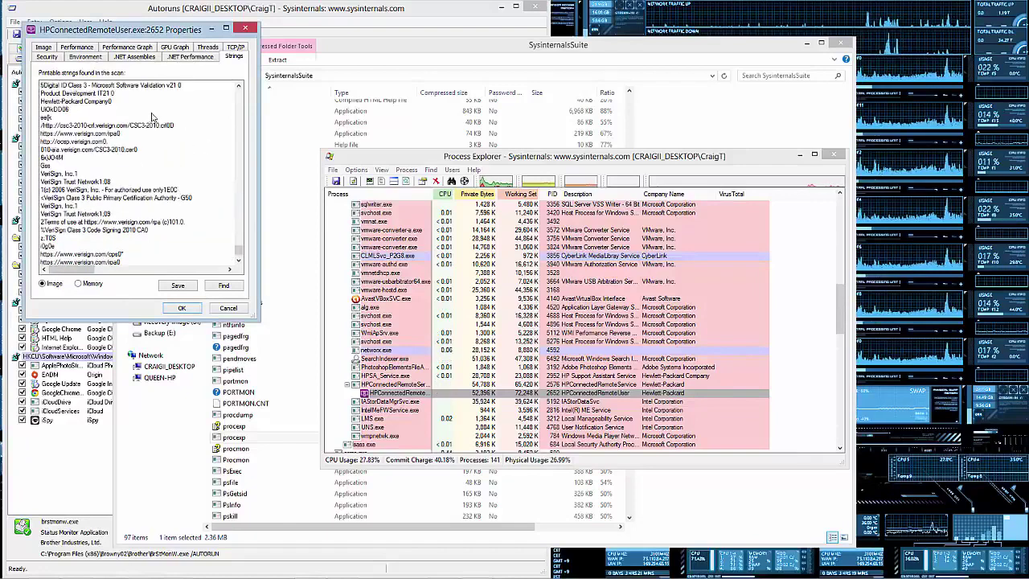
scroll(133, 161, up, 6)
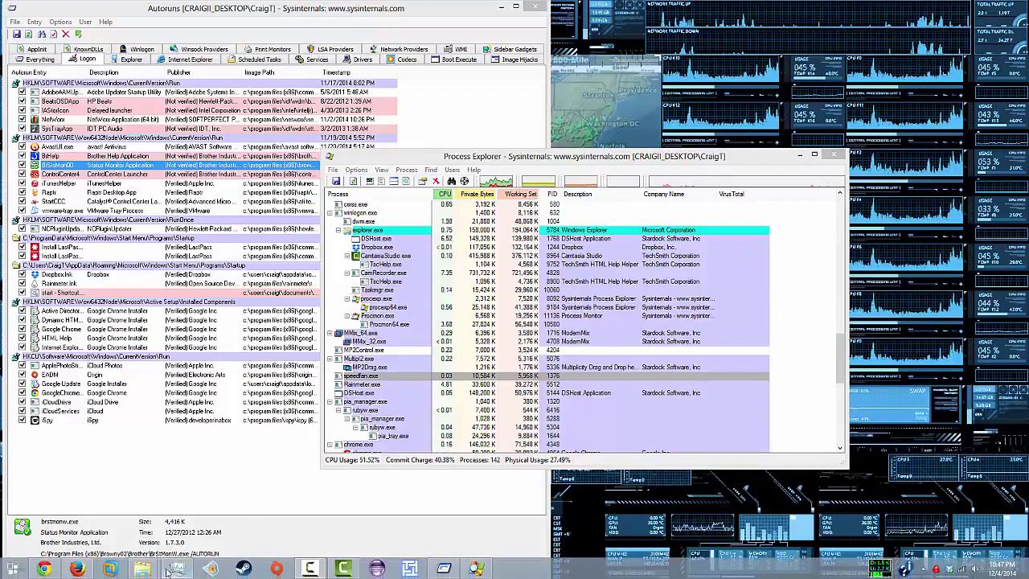
Run Procmon from the SysinternalsSuite archive without extracting it, minimize the folder, and move the Process Monitor window beside the others.
mouse_move(143, 567)
click(88, 524)
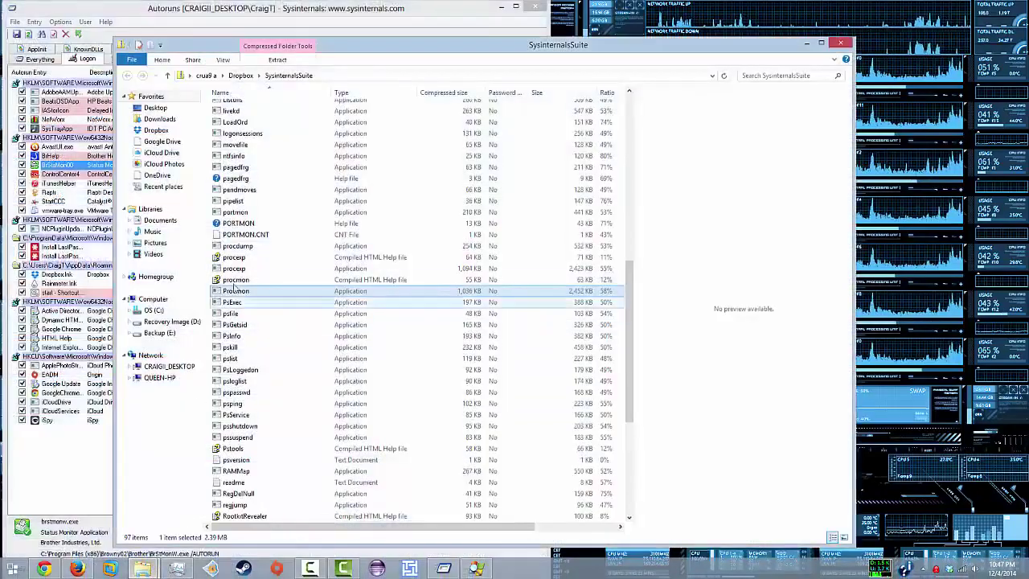
double_click(281, 287)
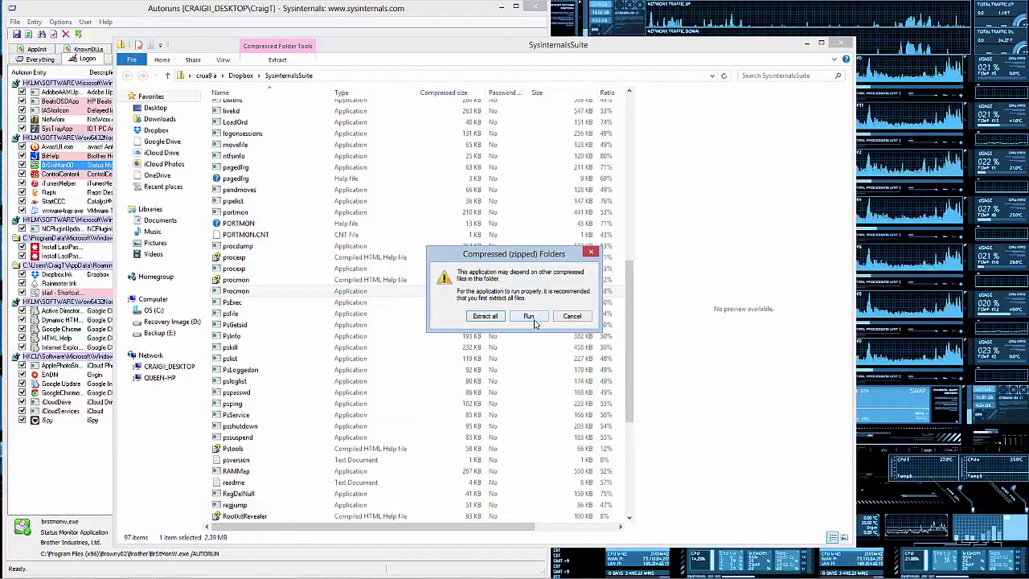
click(529, 316)
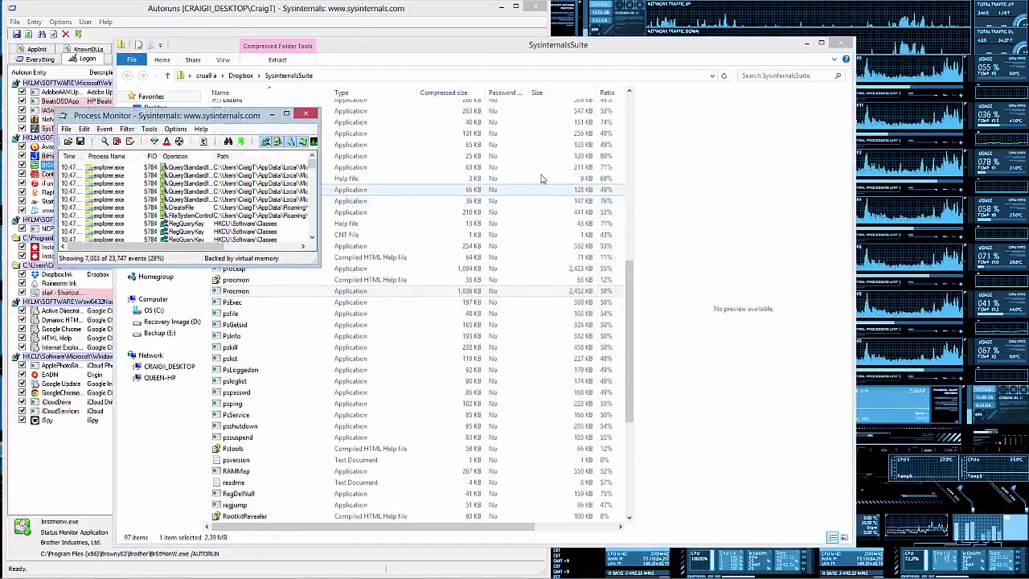
click(807, 43)
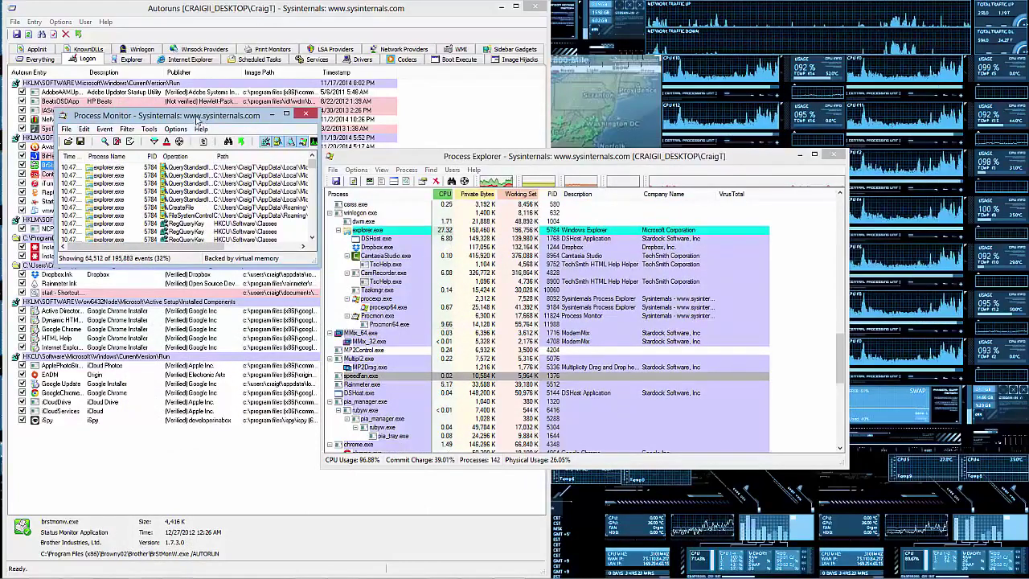
drag(208, 118, 894, 1)
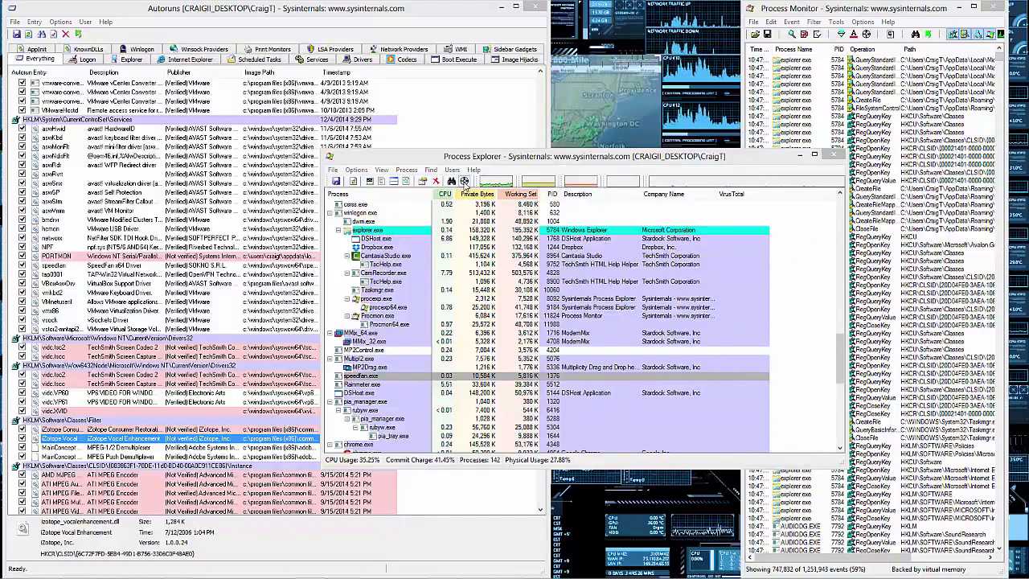
In Process Explorer, identify which processes own the Autoruns, browser, Process Monitor and desktop windows using the window finder.
drag(464, 181, 320, 282)
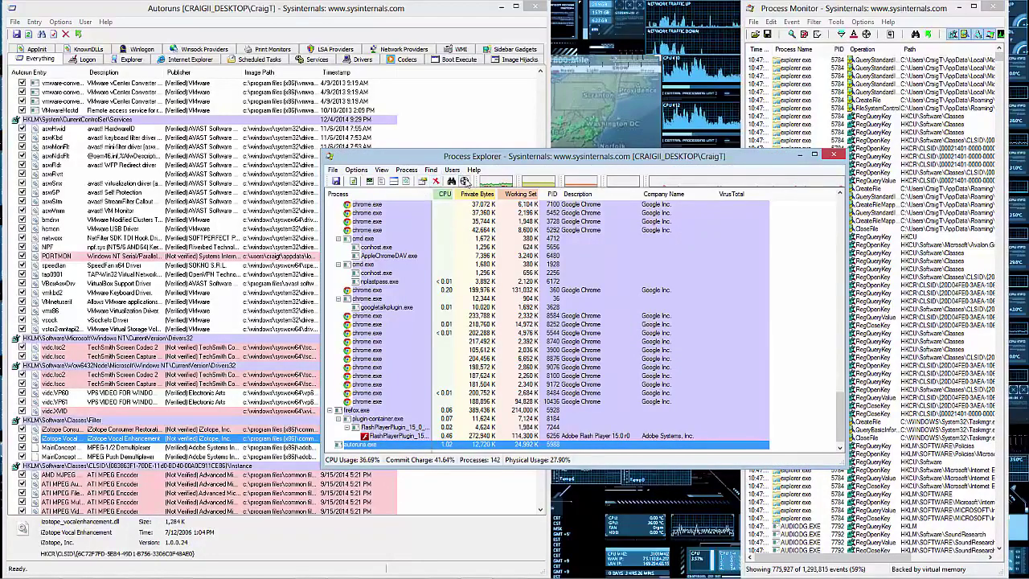
drag(466, 182, 572, 230)
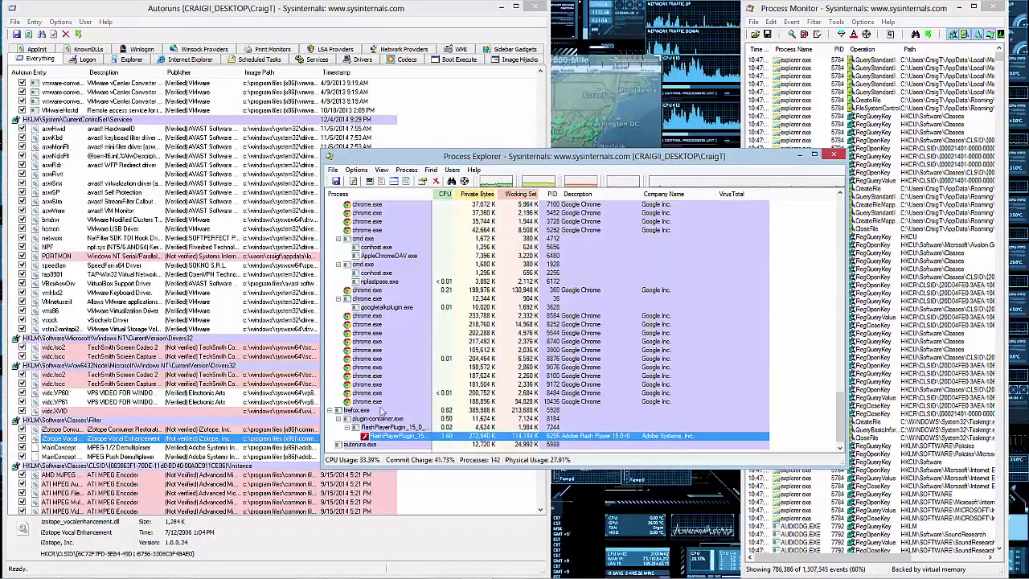
drag(465, 182, 572, 230)
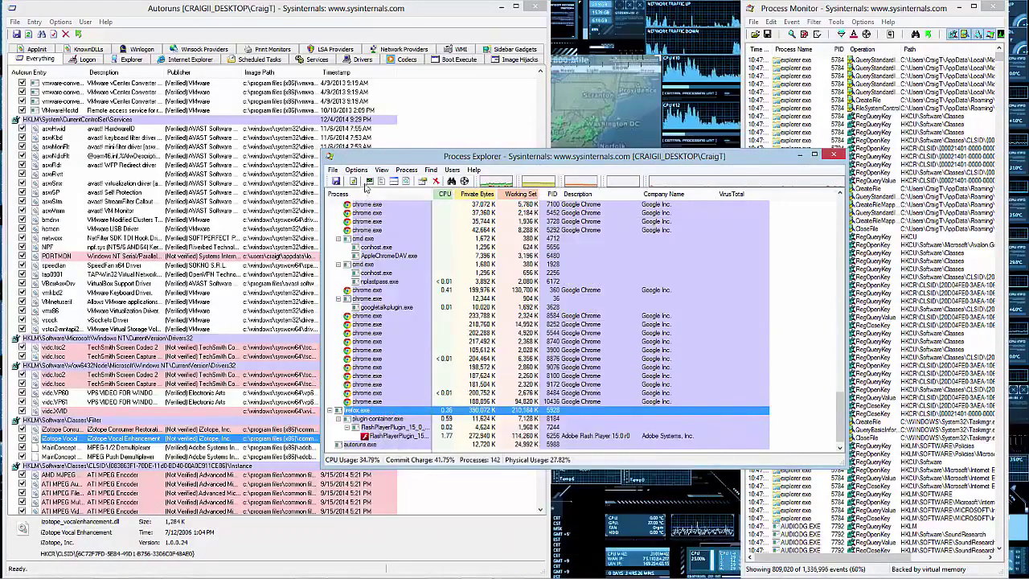
drag(465, 181, 804, 265)
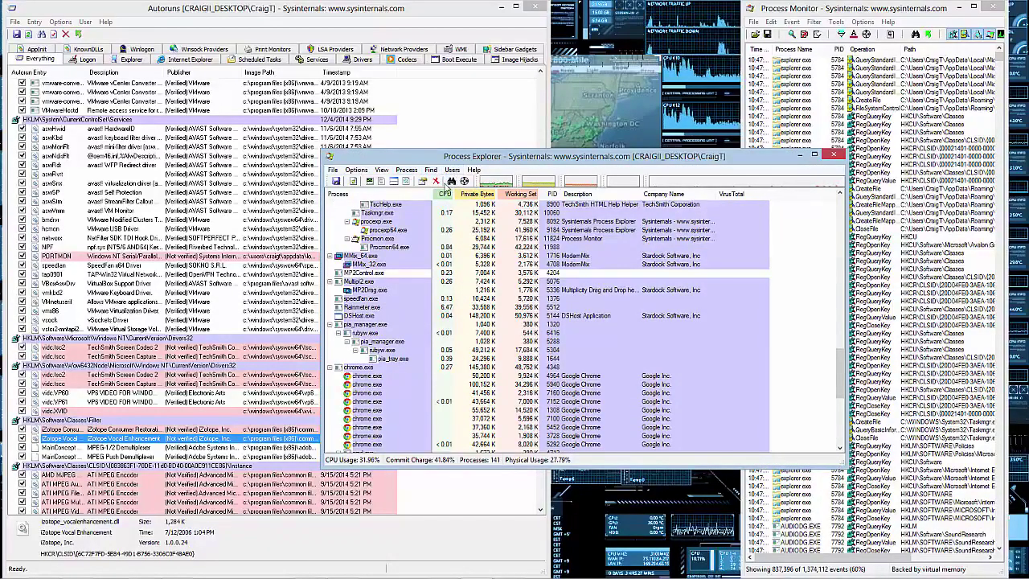
drag(464, 182, 680, 532)
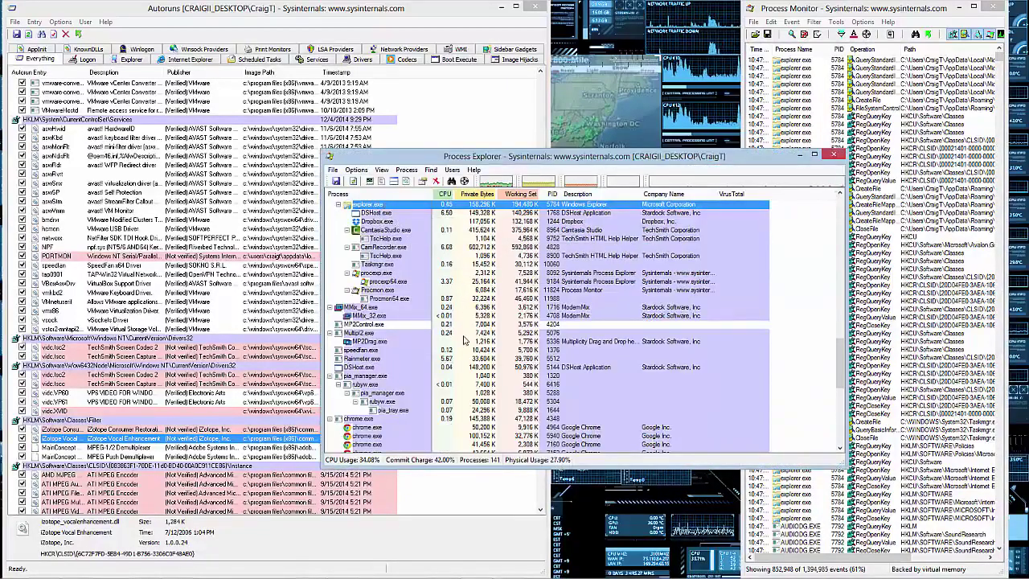
scroll(407, 363, up, 3)
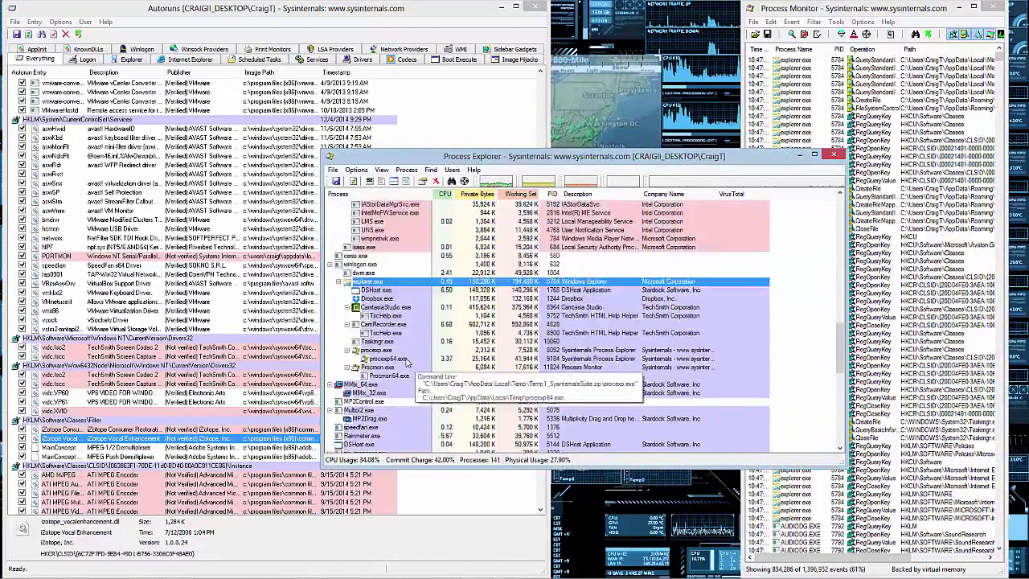
Turn on Verify Image Signatures and review the verified signers throughout the process list.
click(356, 170)
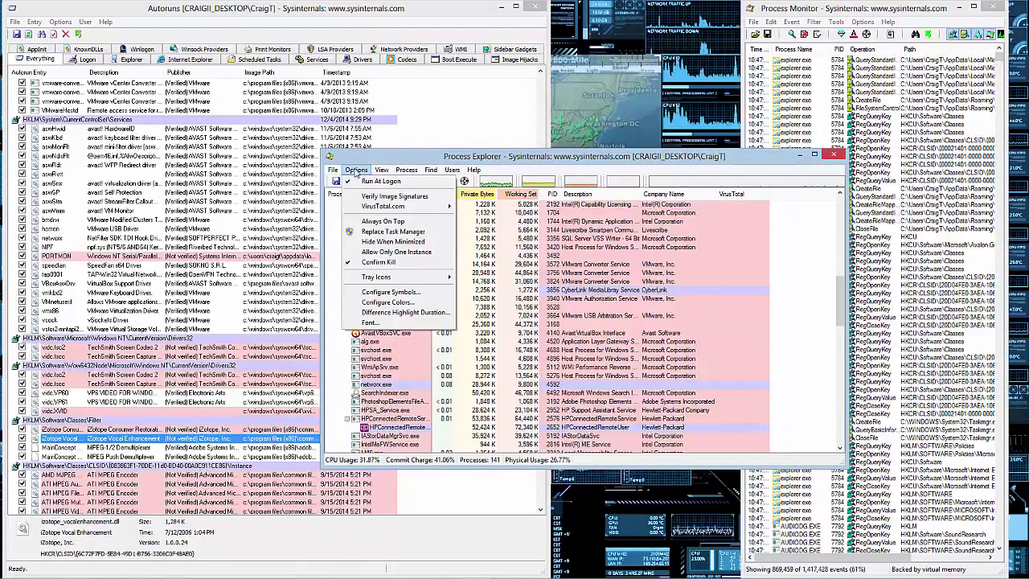
click(391, 302)
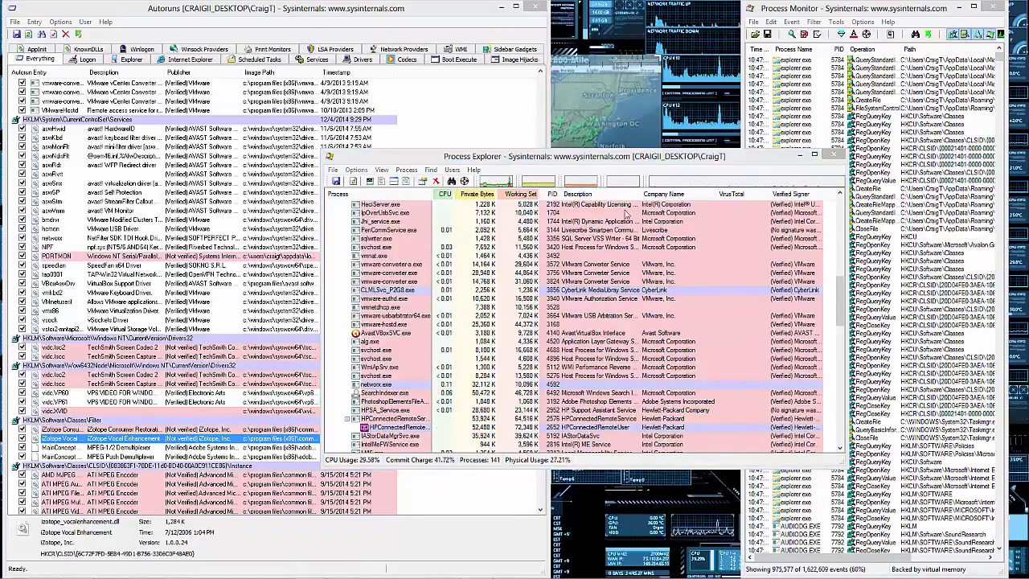
click(356, 170)
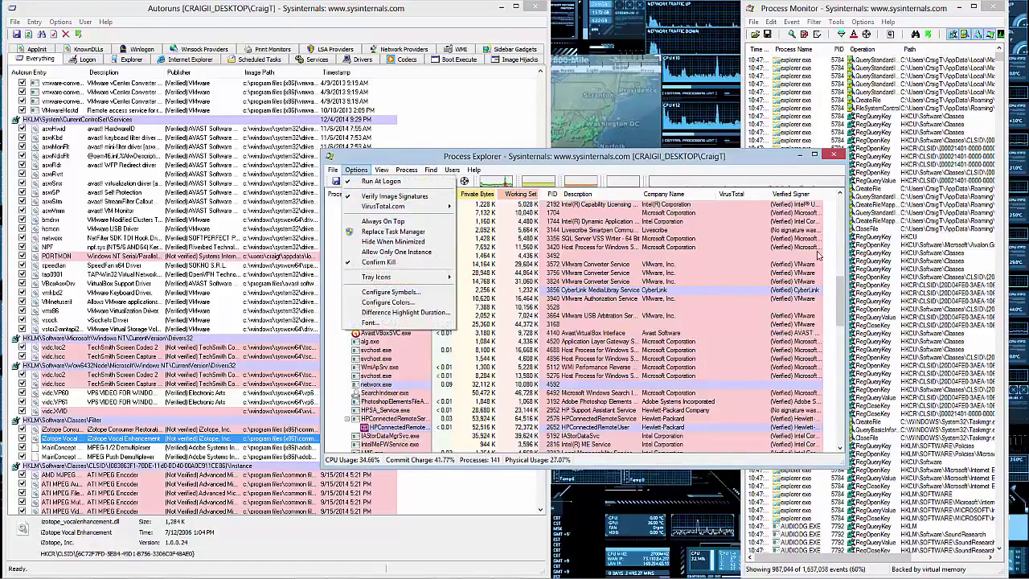
drag(840, 312, 848, 447)
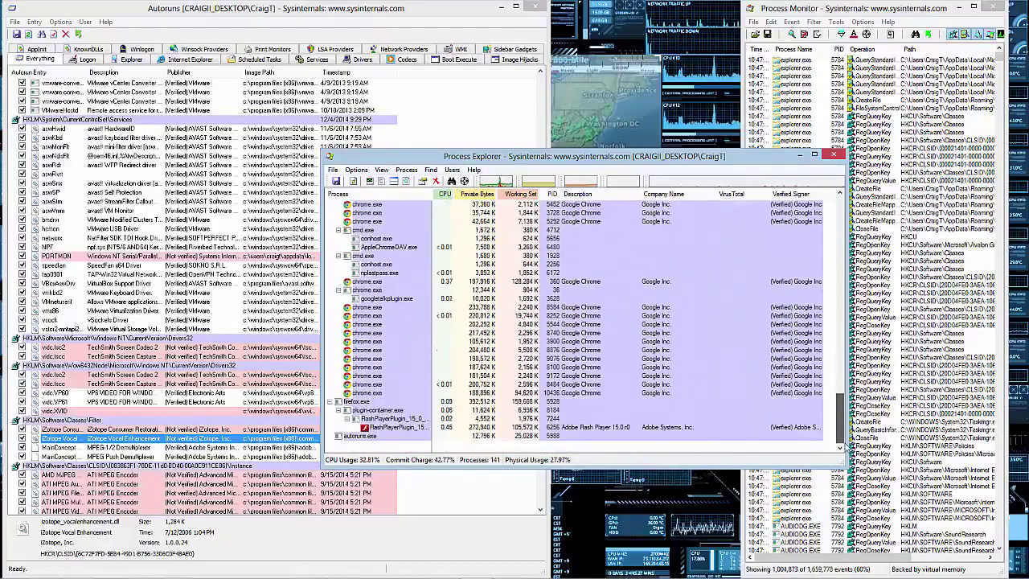
drag(842, 370, 830, 218)
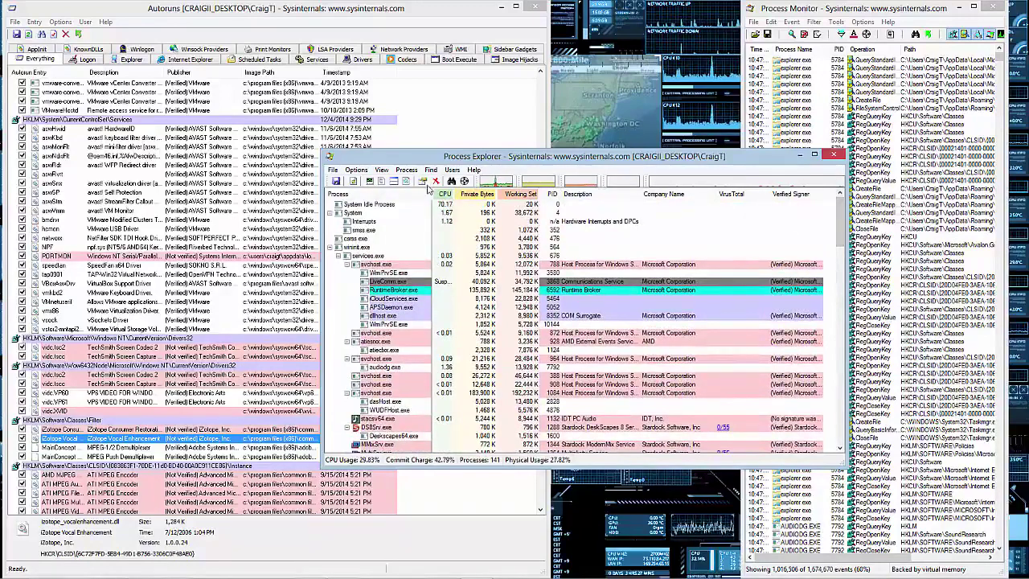
Look over the View options, then select the unsigned stacsv64.exe process and display its available process actions.
click(361, 172)
mouse_move(381, 170)
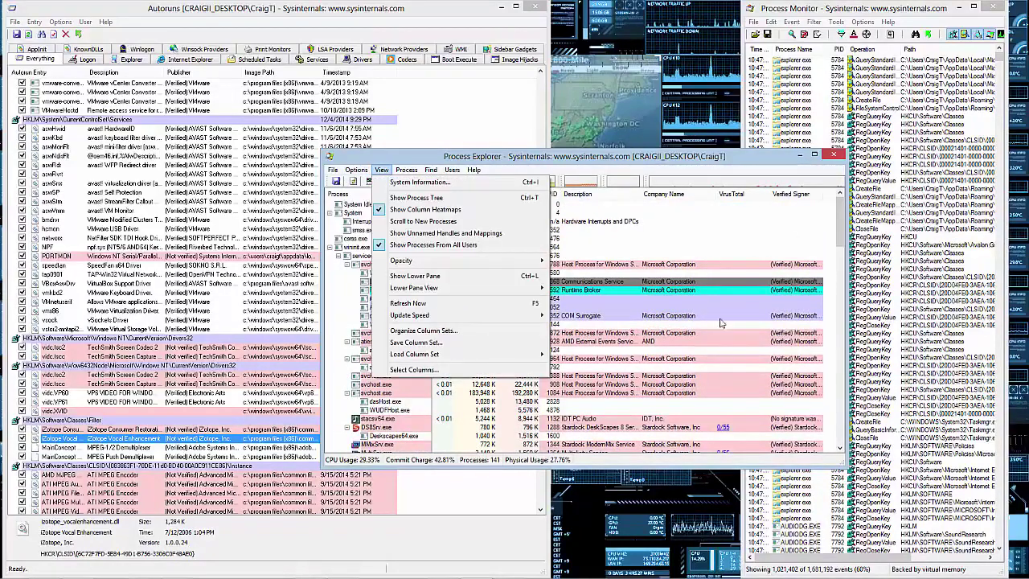
click(773, 421)
click(777, 423)
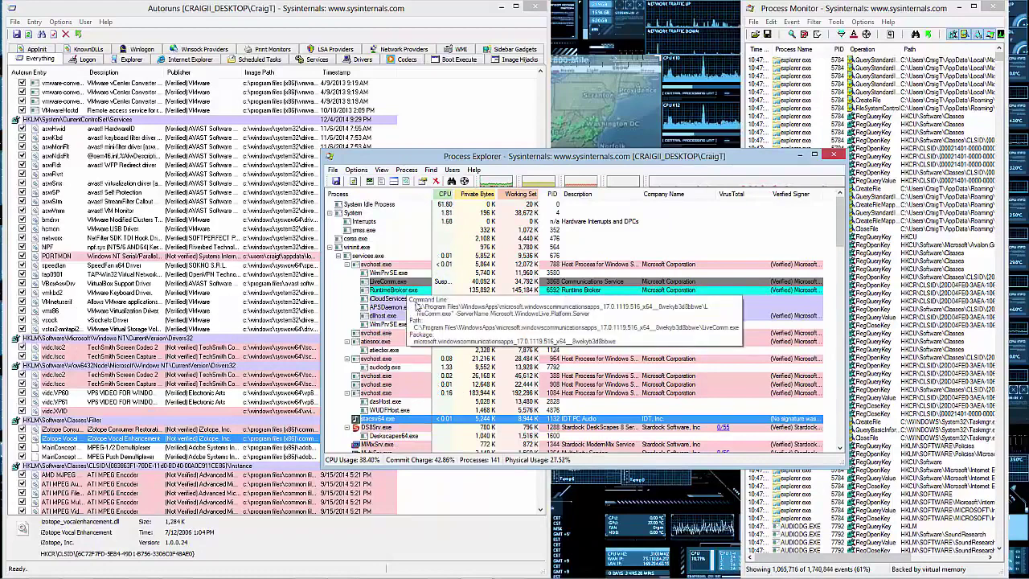
scroll(412, 257, down, 6)
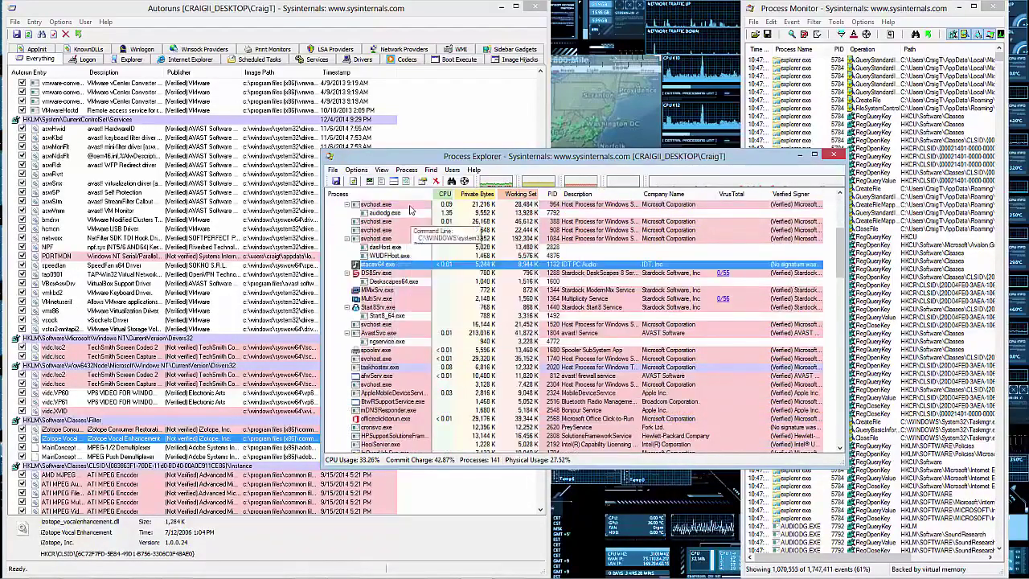
right_click(412, 266)
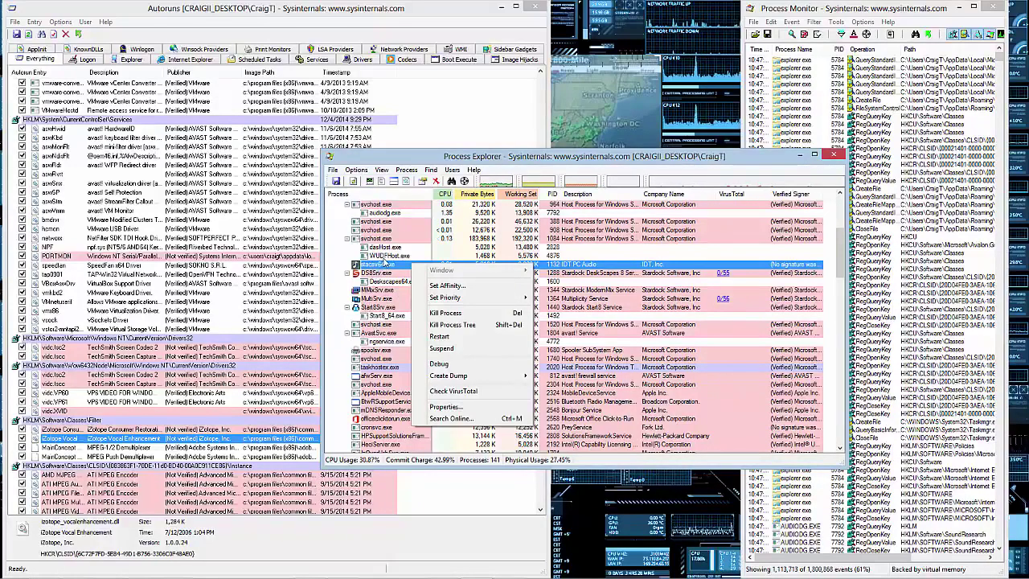
Select the WUDFHost.exe process in Process Explorer and look over the actions available for it.
click(386, 257)
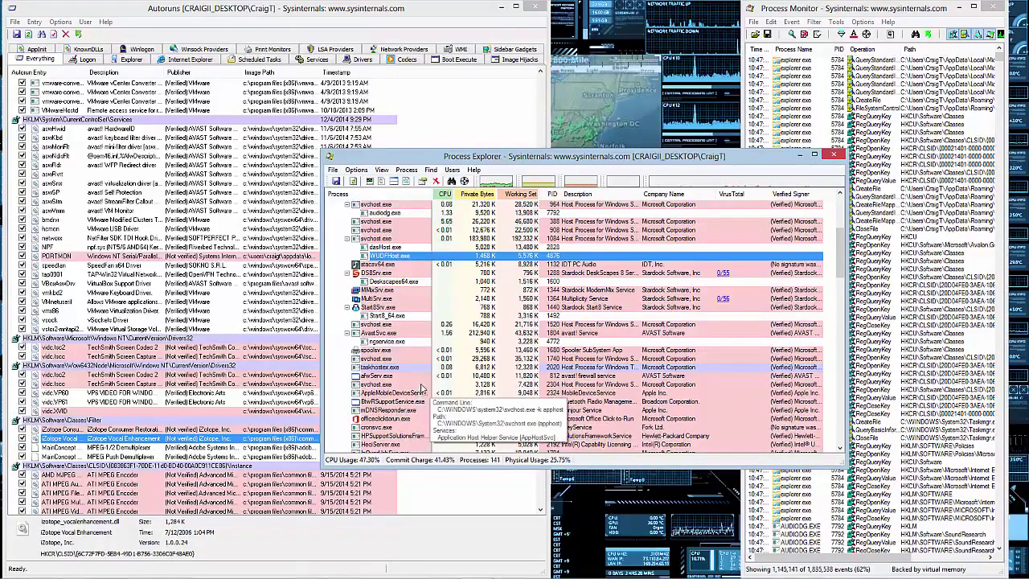
scroll(421, 388, up, 3)
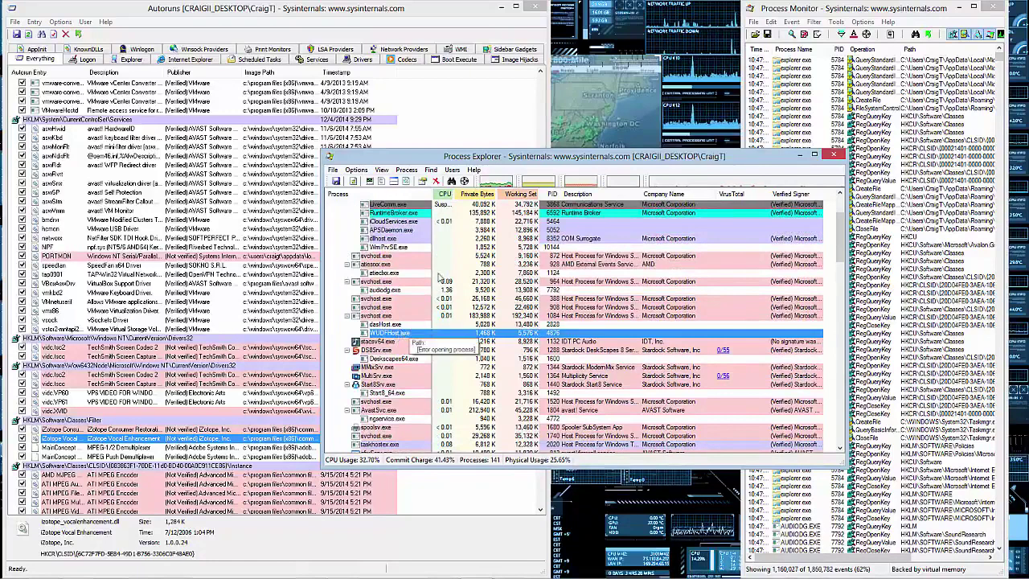
scroll(398, 343, down, 1)
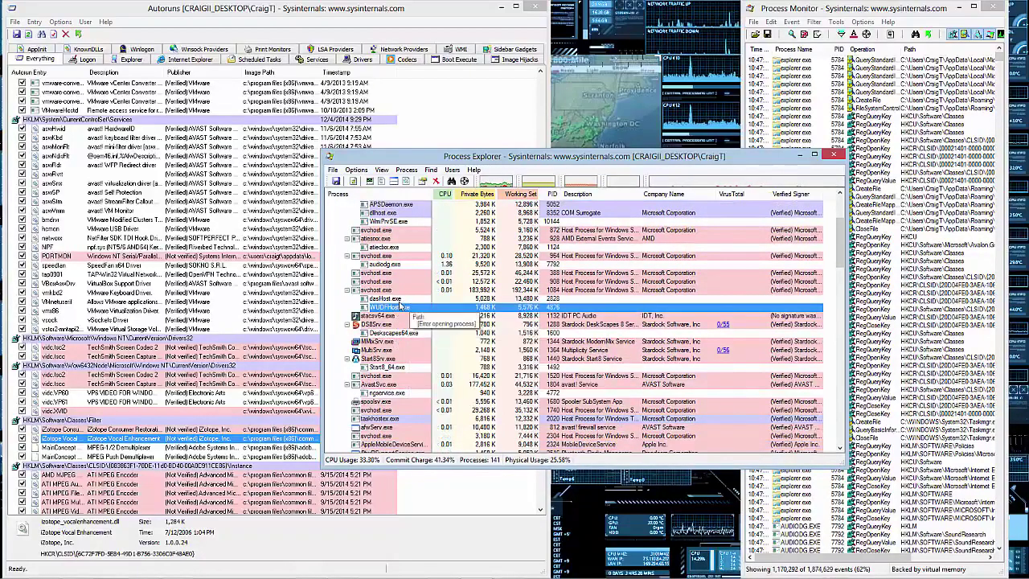
right_click(395, 309)
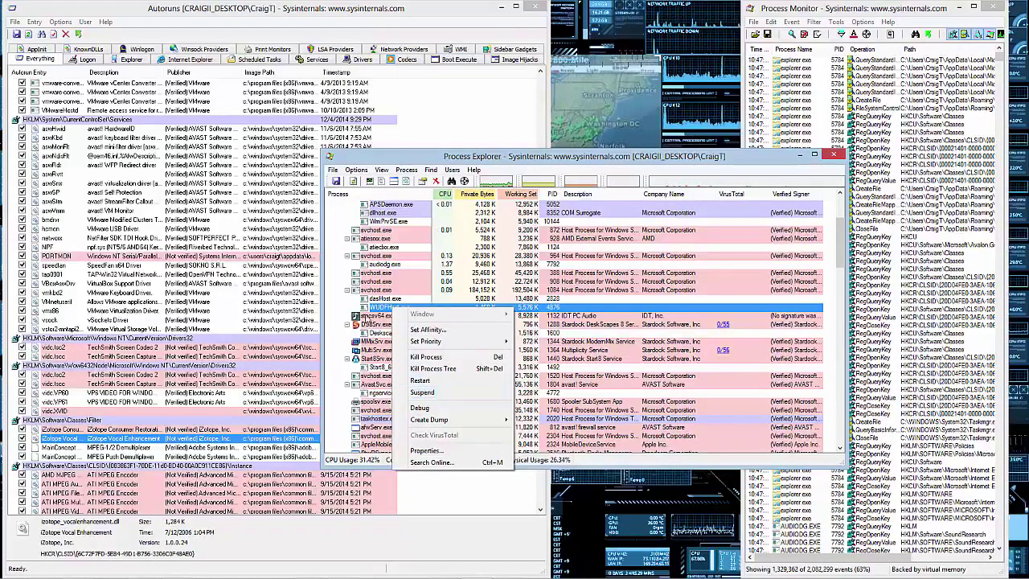
click(332, 312)
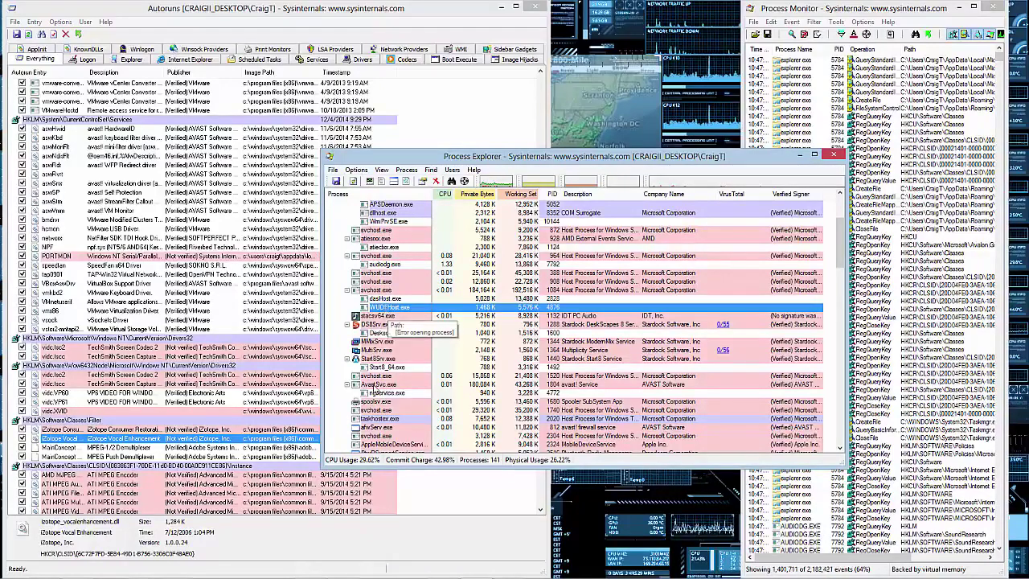
Compare the startup entries in Autoruns with the running processes listed in Process Explorer.
click(478, 87)
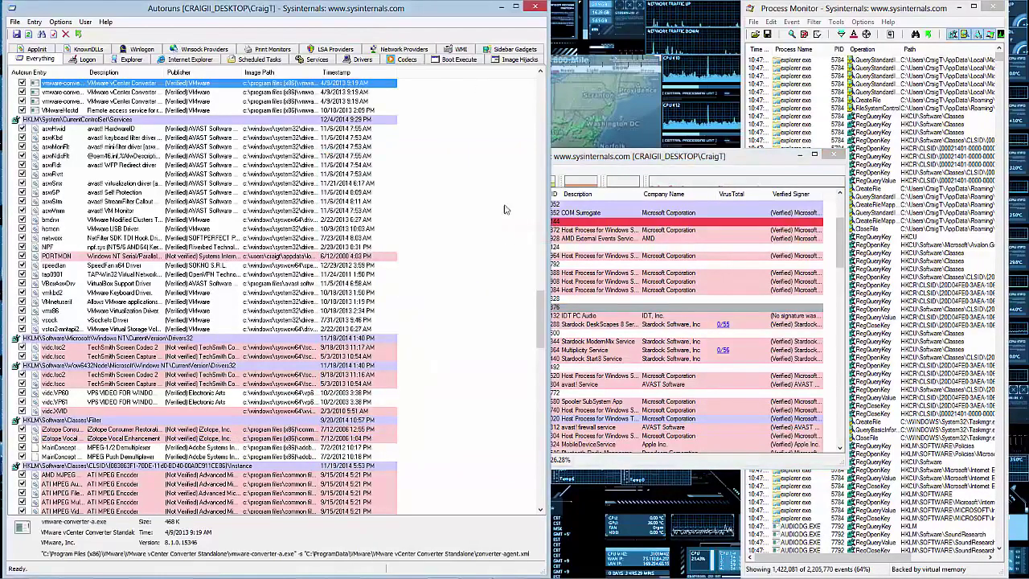
click(599, 254)
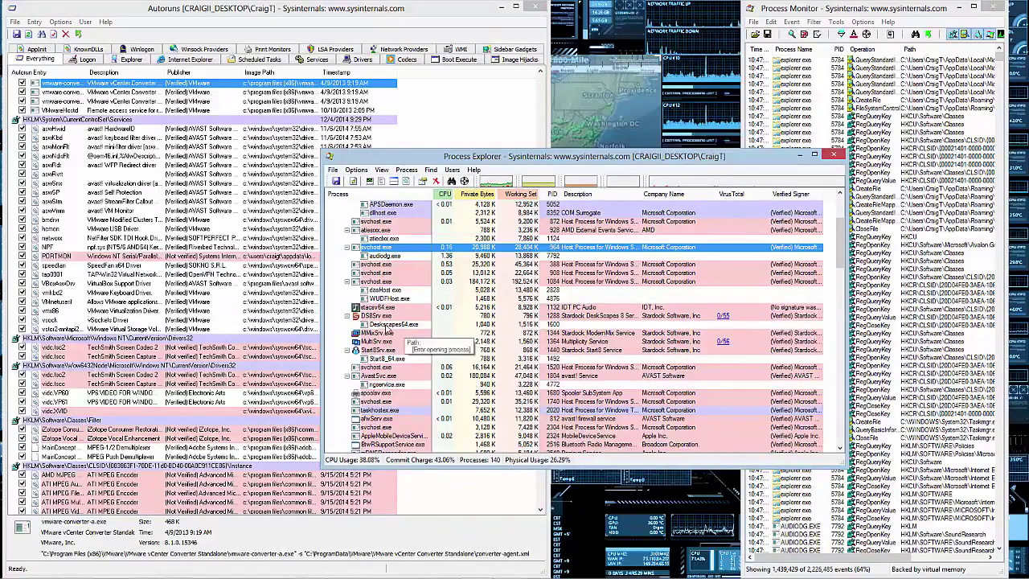
click(446, 83)
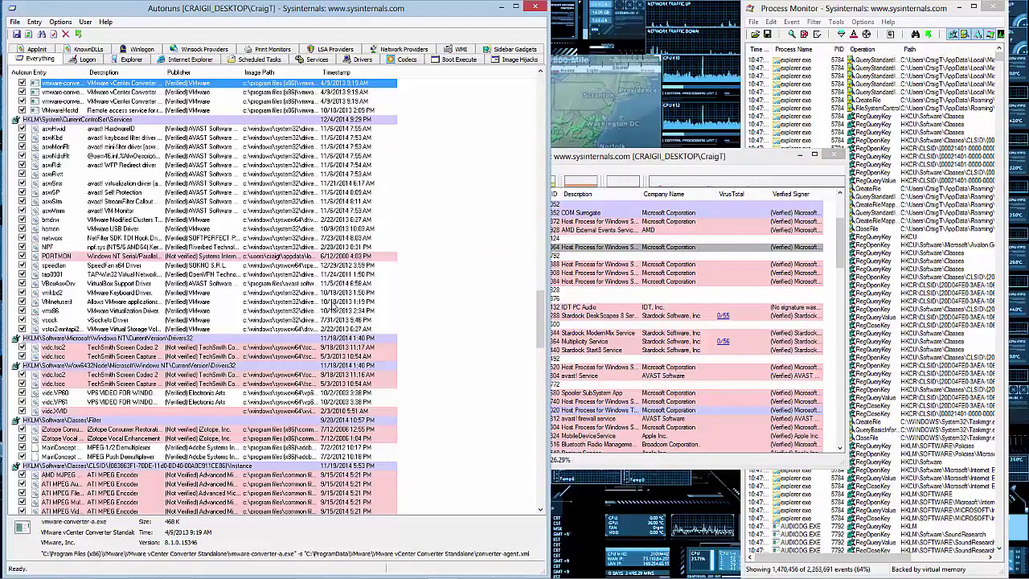
click(754, 214)
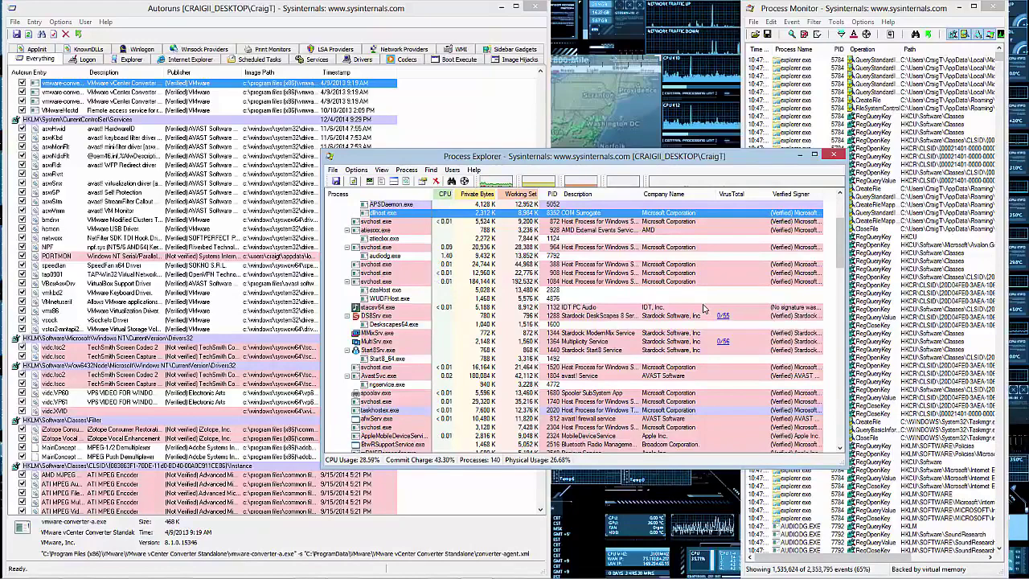
Maximize Process Monitor and inspect the properties and full call stack of an explorer.exe QueryStandardInformationFile event.
click(873, 4)
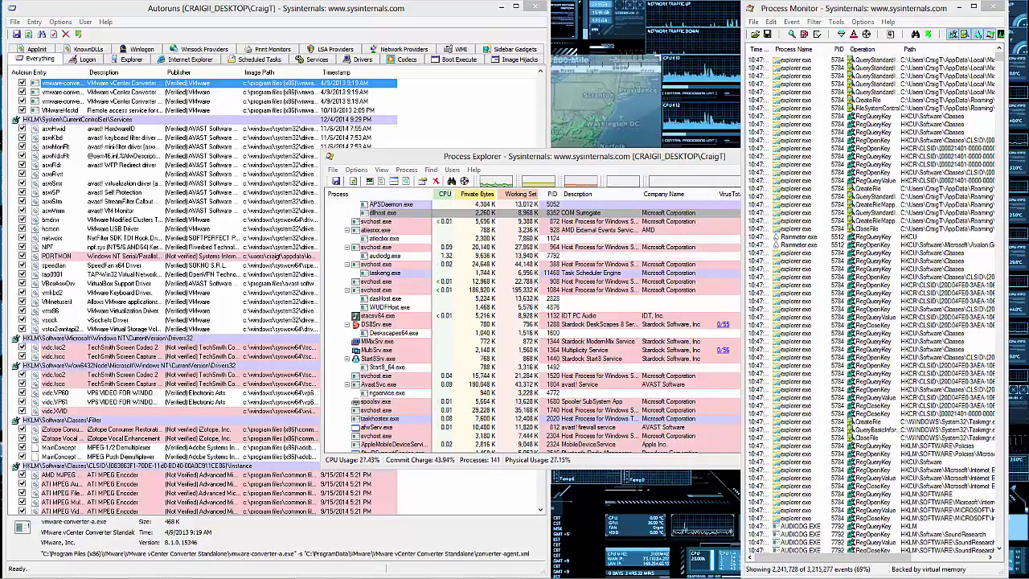
double_click(794, 8)
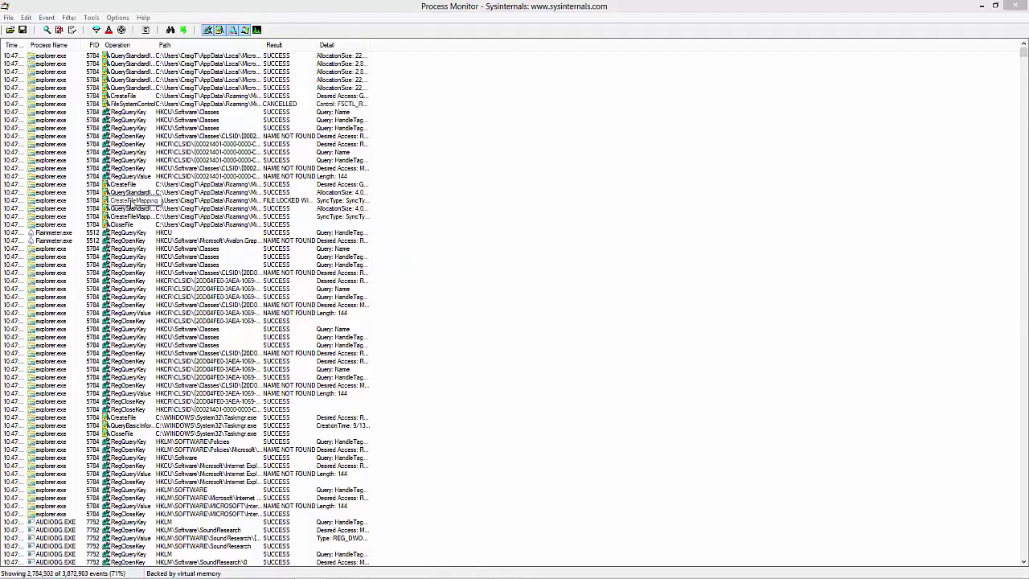
click(129, 208)
right_click(48, 211)
click(65, 226)
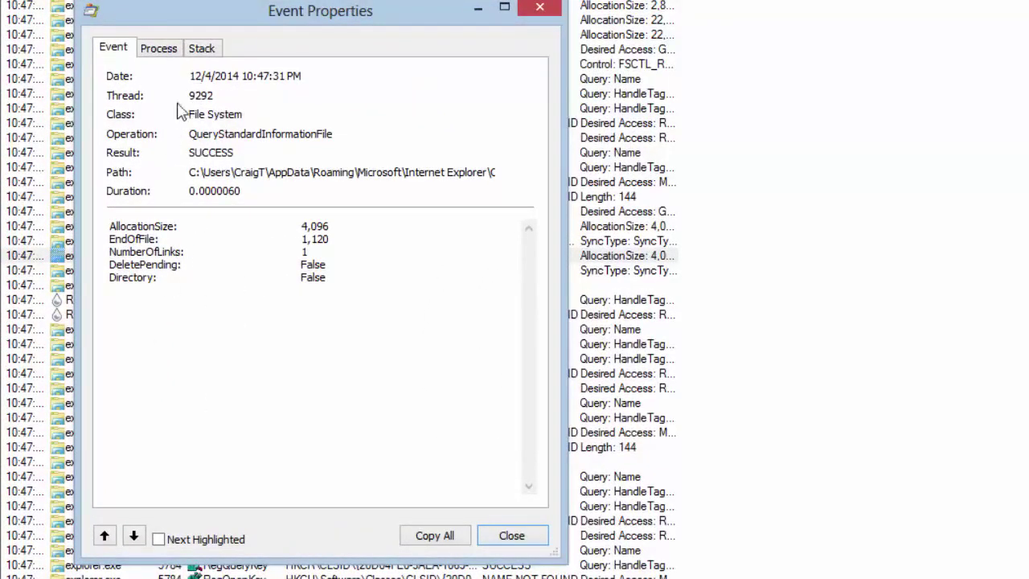
click(200, 50)
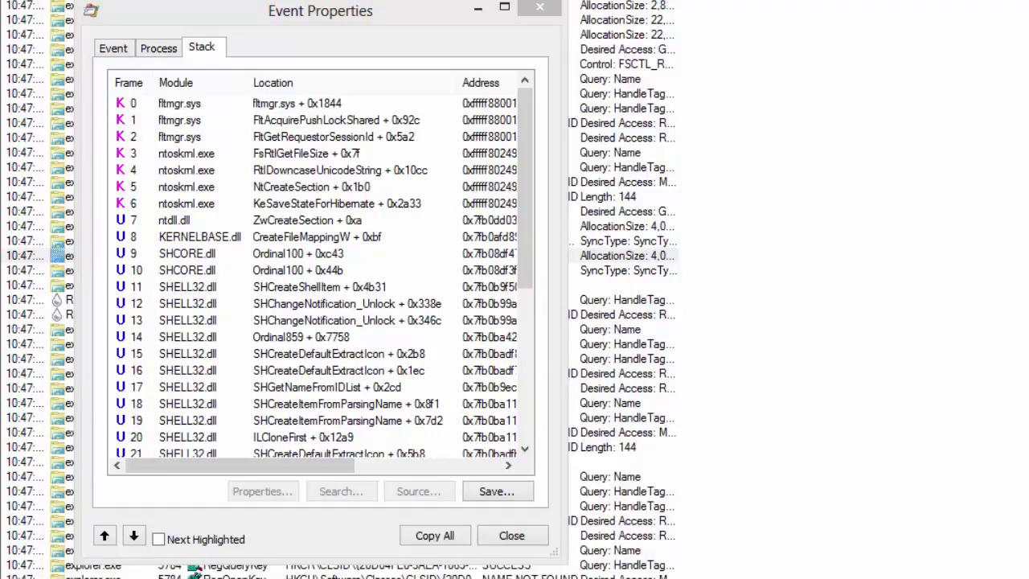
drag(526, 182, 537, 415)
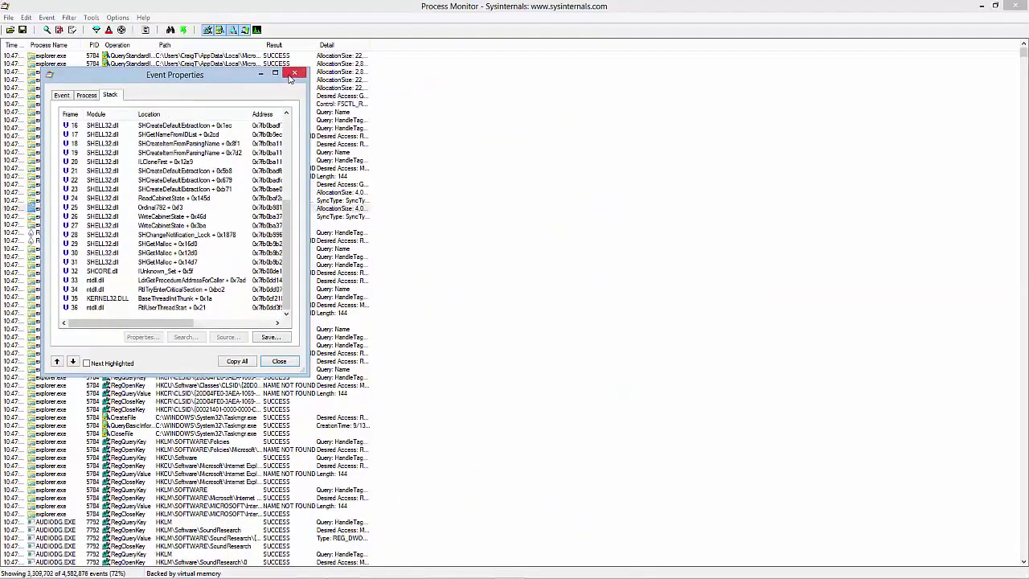
click(294, 74)
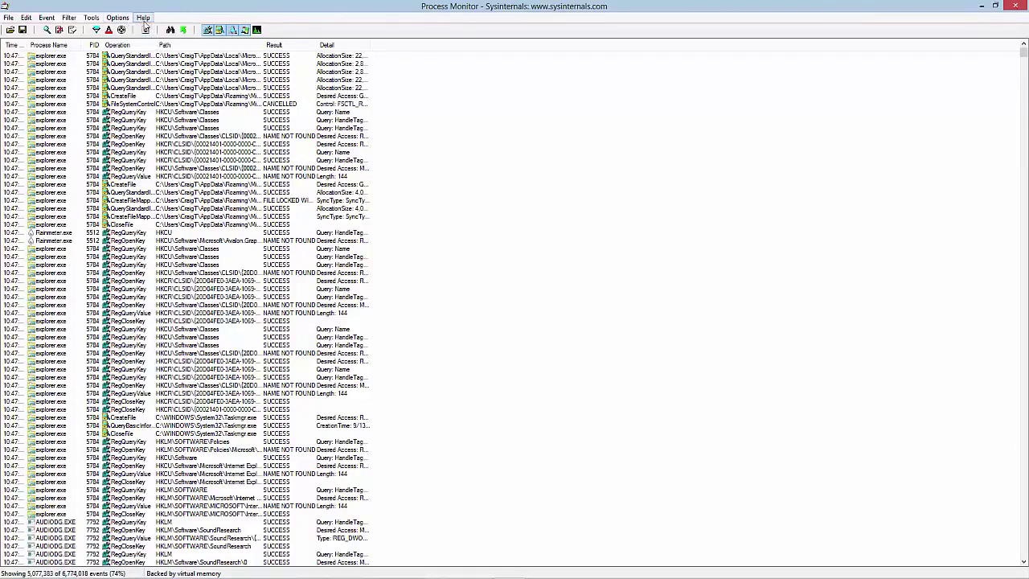
Open the Process Tree in Process Monitor, stretch it to full screen height and place it beside the event columns.
click(146, 30)
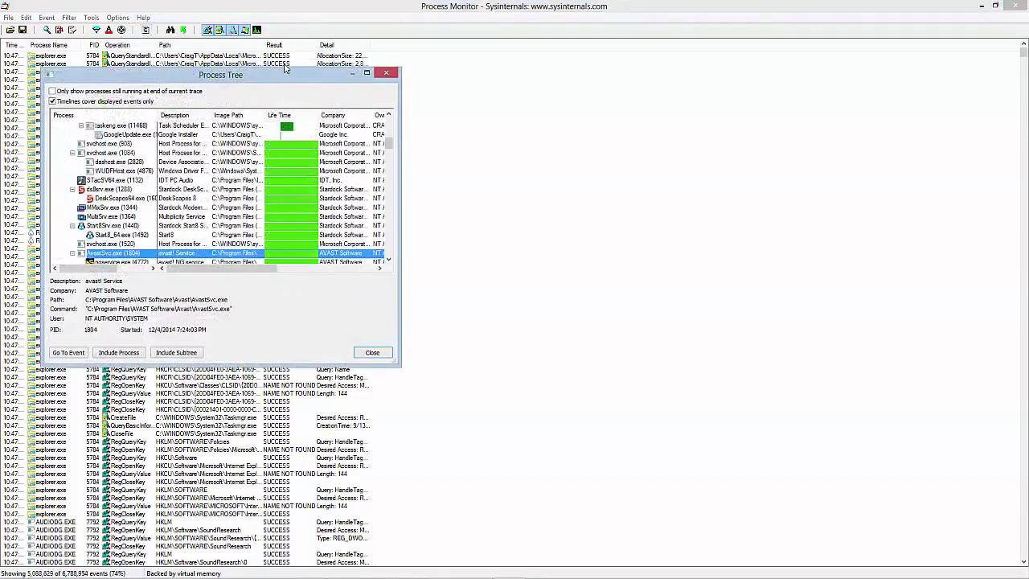
drag(283, 71, 284, 0)
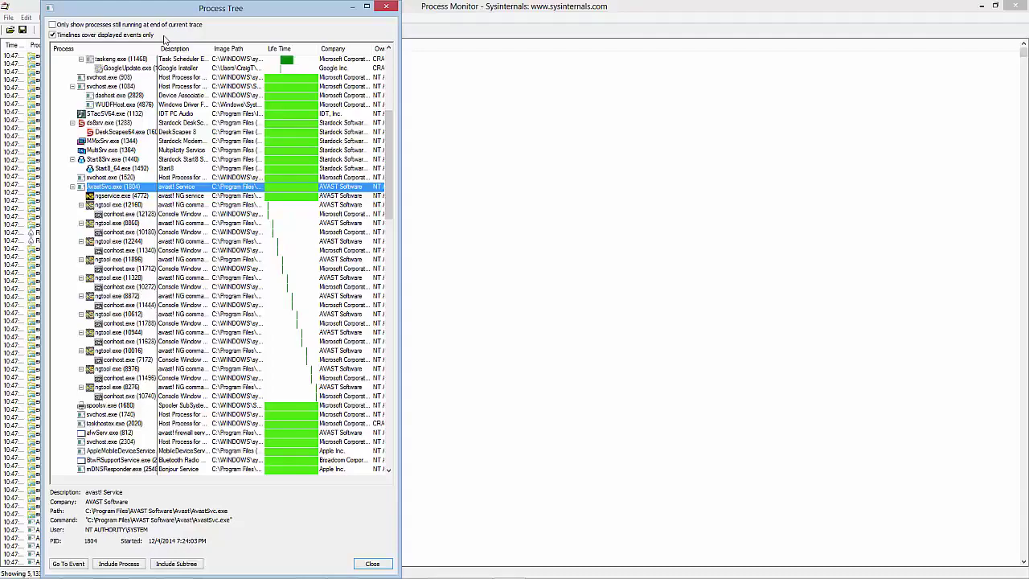
drag(290, 8, 939, 8)
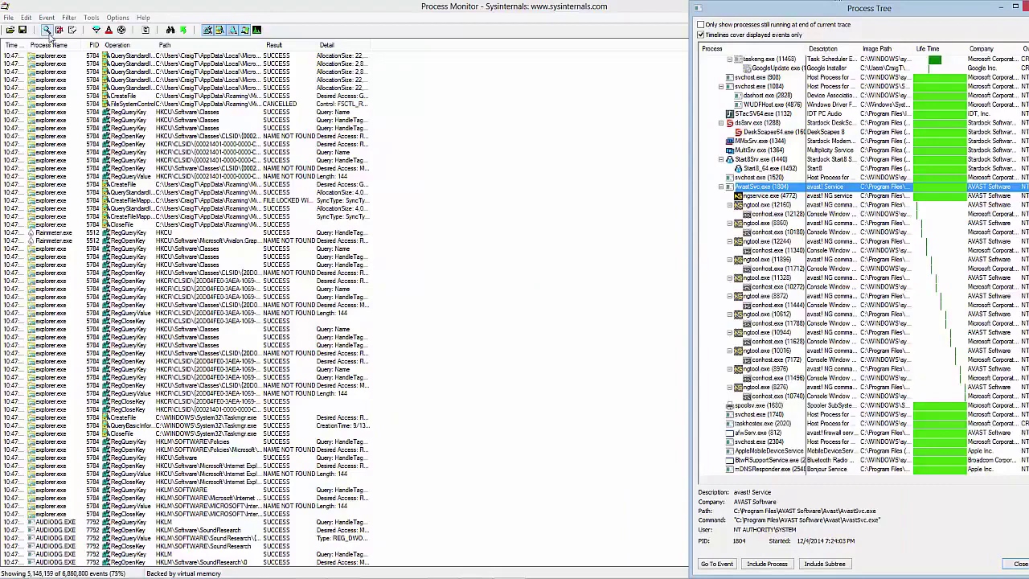
drag(828, 16, 503, 17)
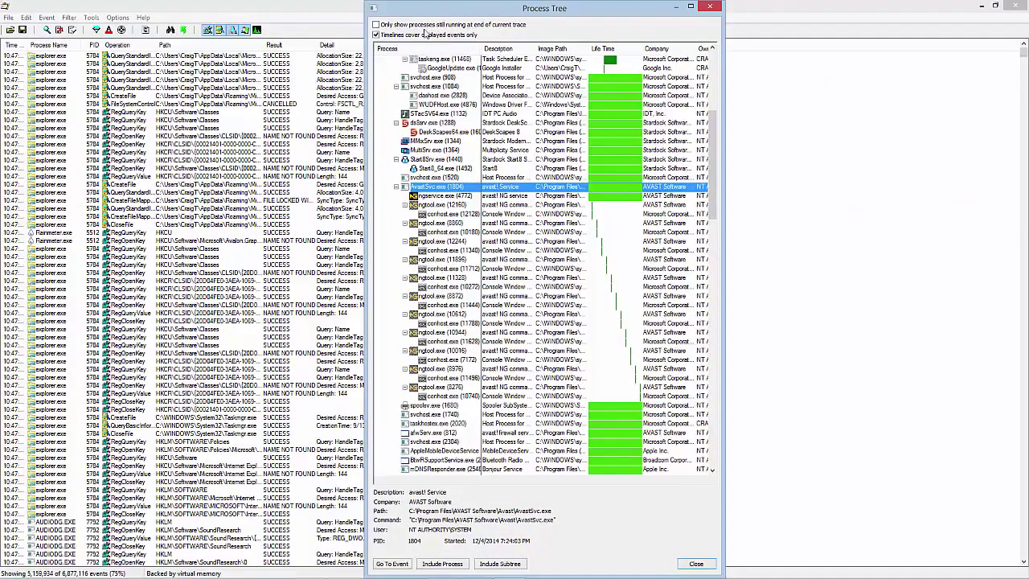
Look through the whole Process Tree, from the Idle and System processes to the Chrome entries, including their life-time bars.
scroll(514, 265, down, 4)
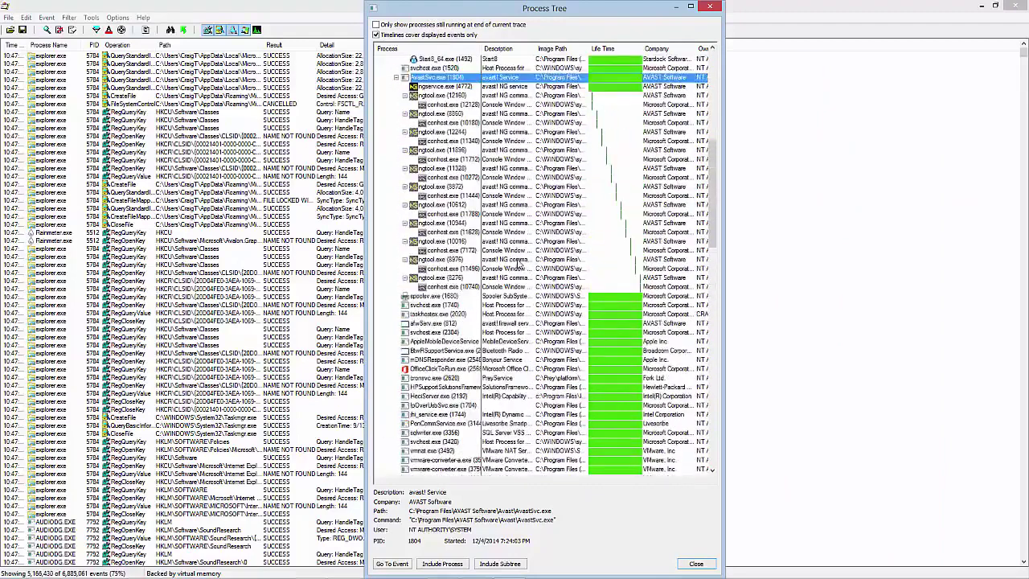
scroll(518, 265, up, 4)
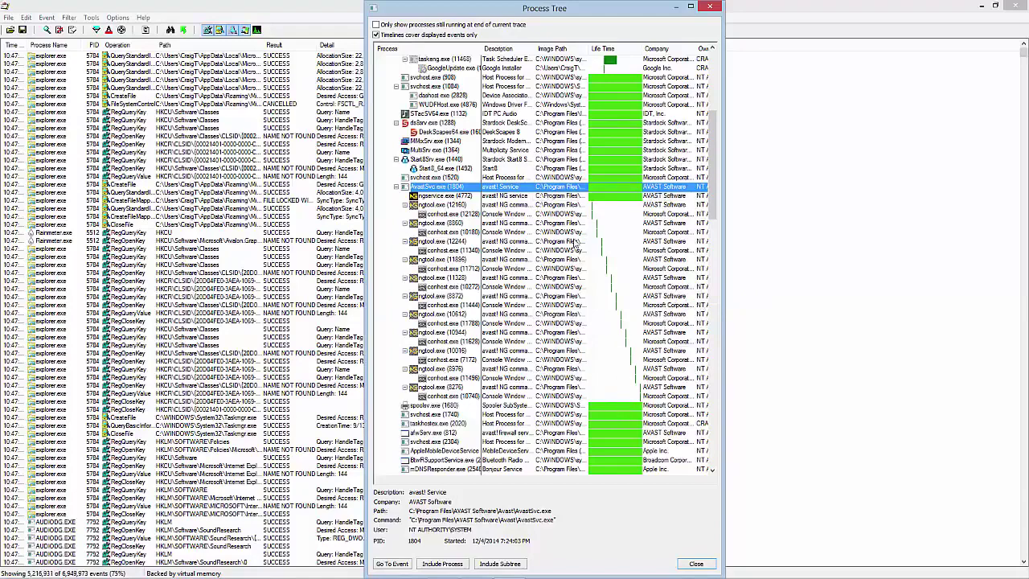
scroll(547, 120, up, 8)
scroll(544, 145, down, 15)
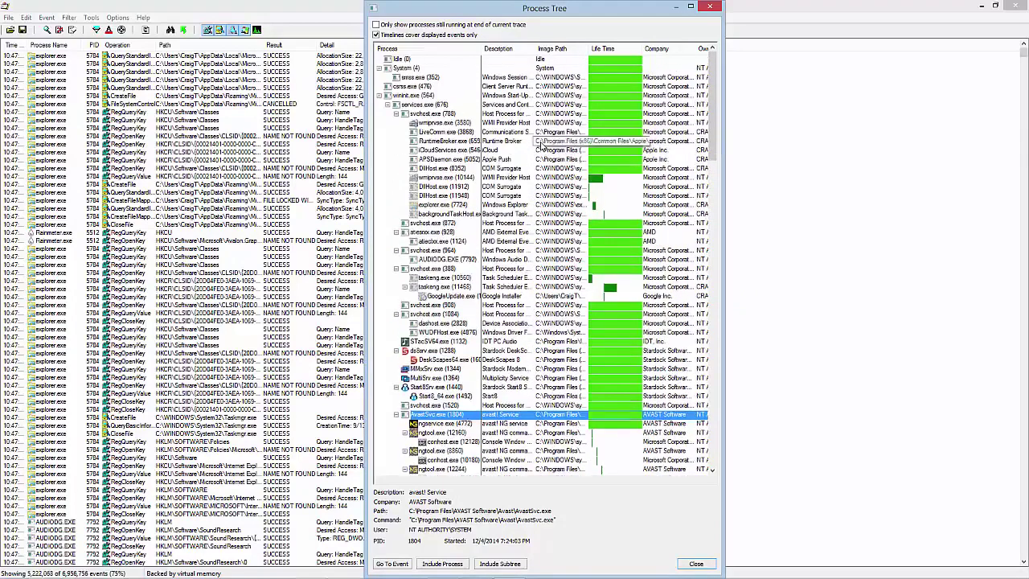
scroll(576, 187, up, 10)
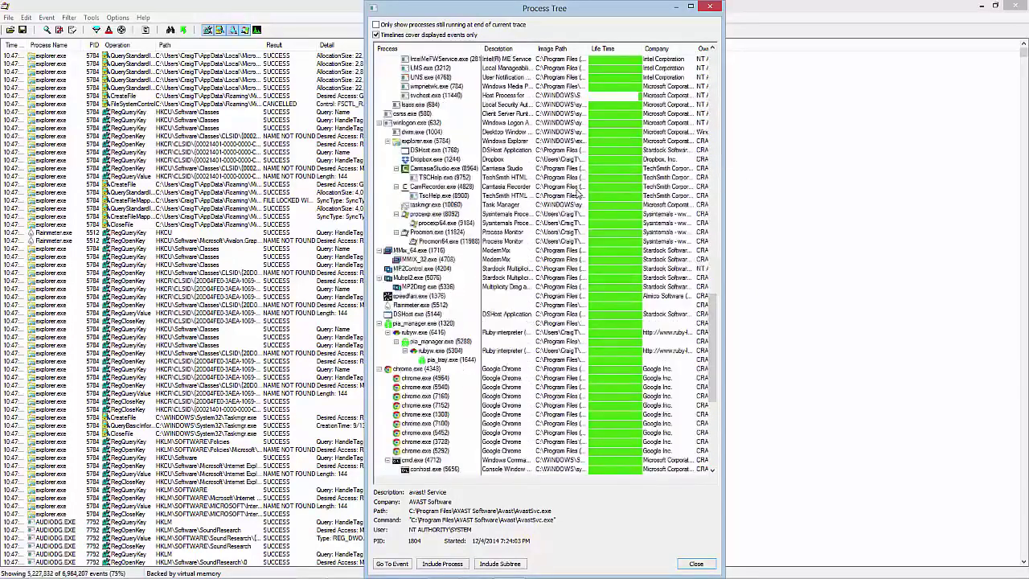
scroll(551, 195, up, 6)
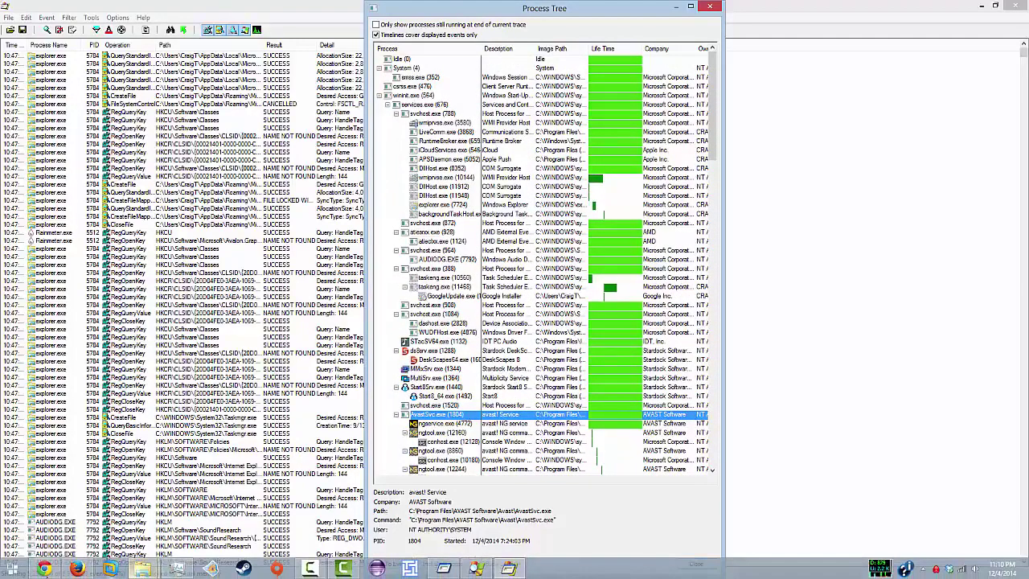
Run ipconfig in a new command prompt, then close the prompt.
click(7, 570)
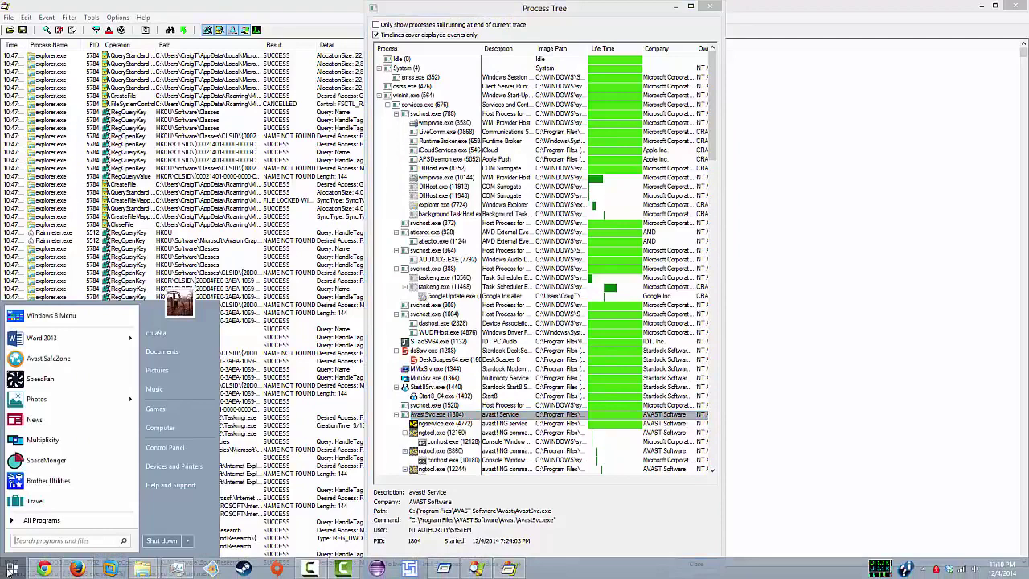
text(cmd)
key(Return)
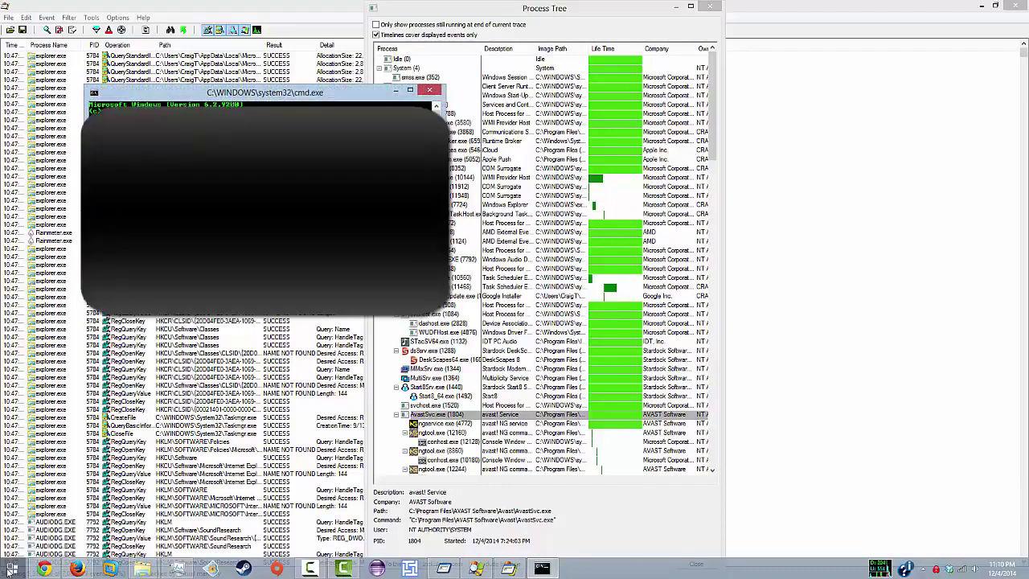
key(Return)
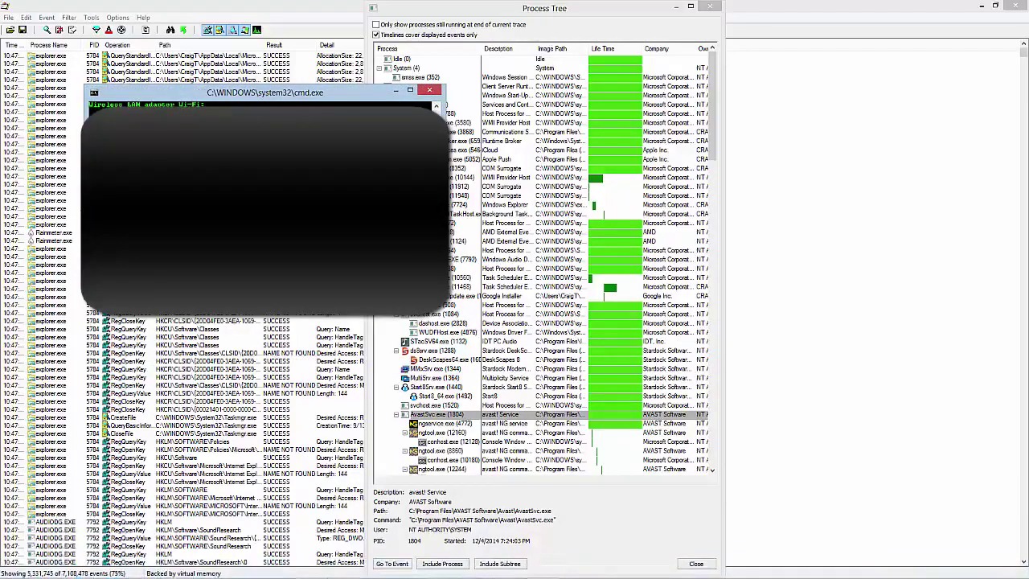
click(435, 91)
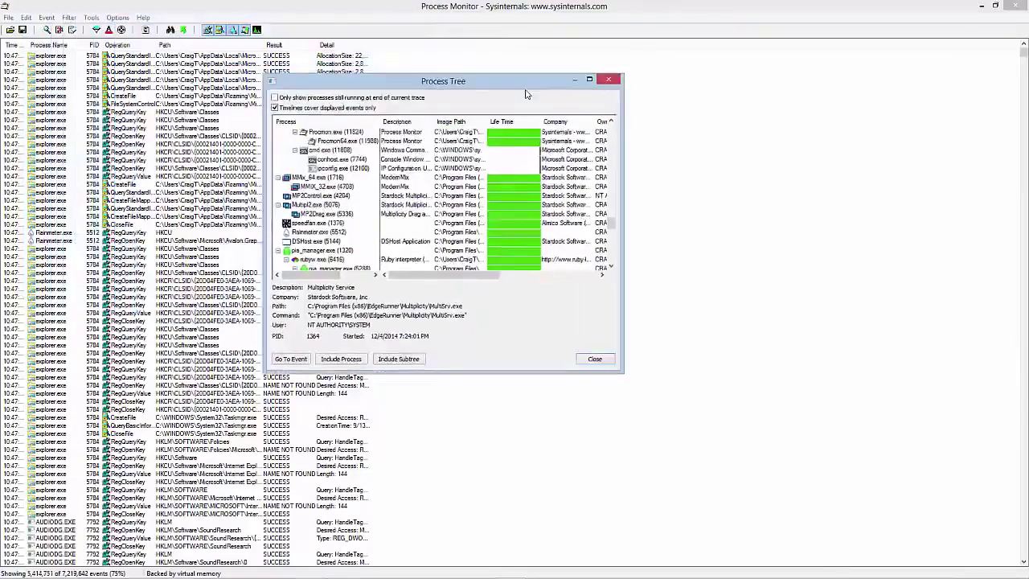
In the maximized Process Tree, find ipconfig.exe under cmd.exe, go to its event, and restore the tree window to see it.
click(651, 30)
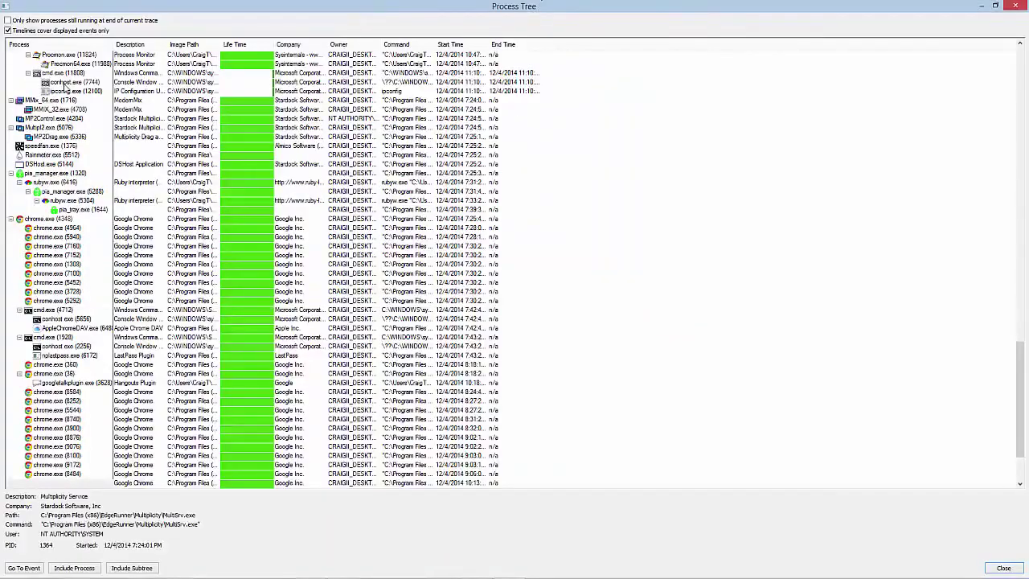
click(72, 91)
double_click(75, 94)
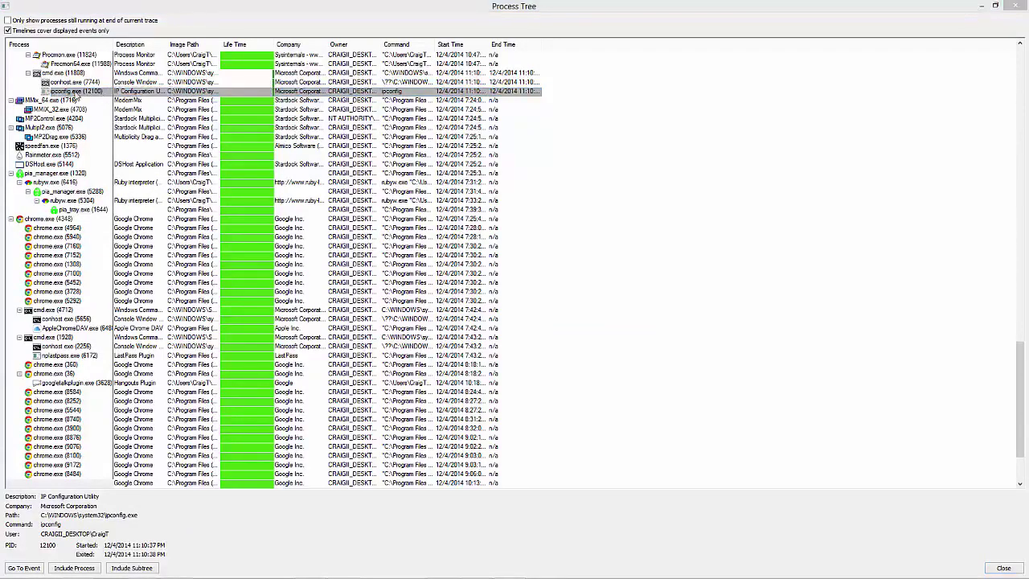
right_click(94, 95)
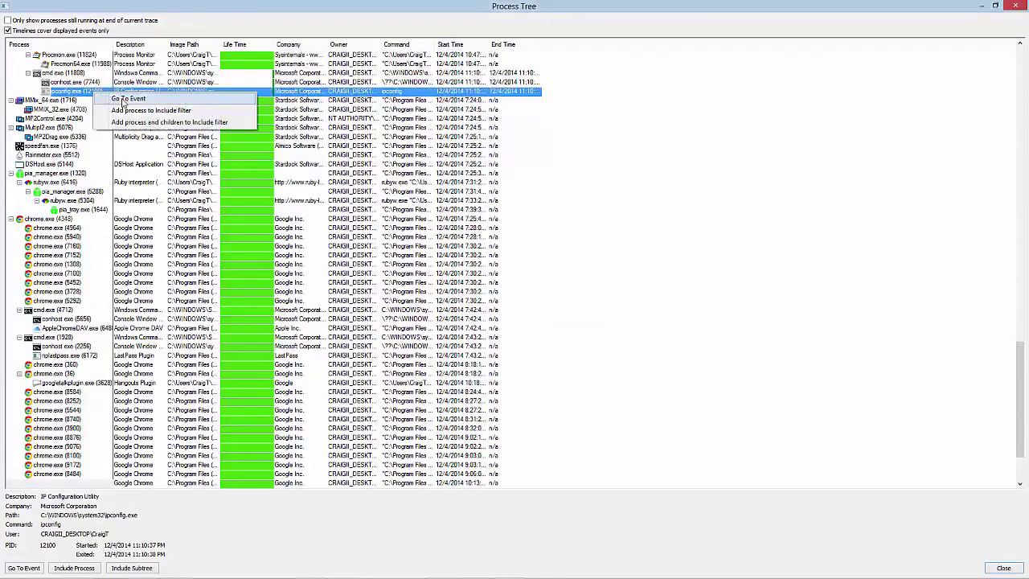
click(127, 99)
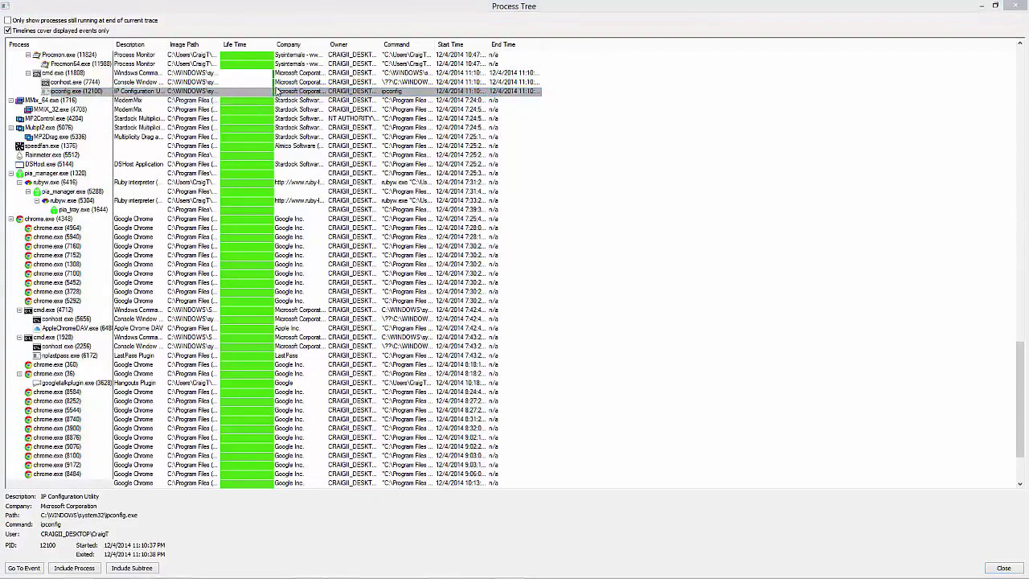
drag(425, 6, 537, 49)
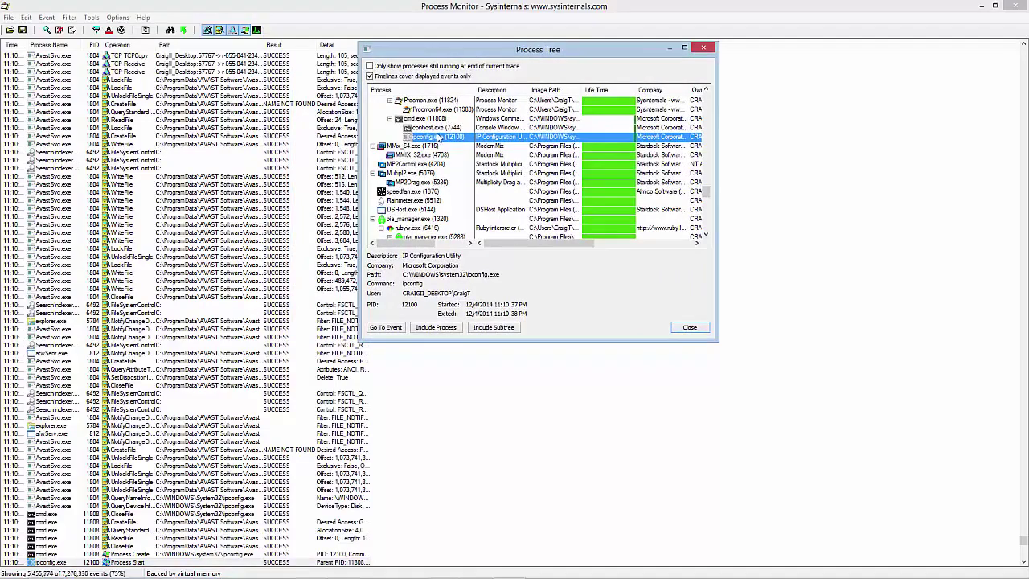
right_click(437, 135)
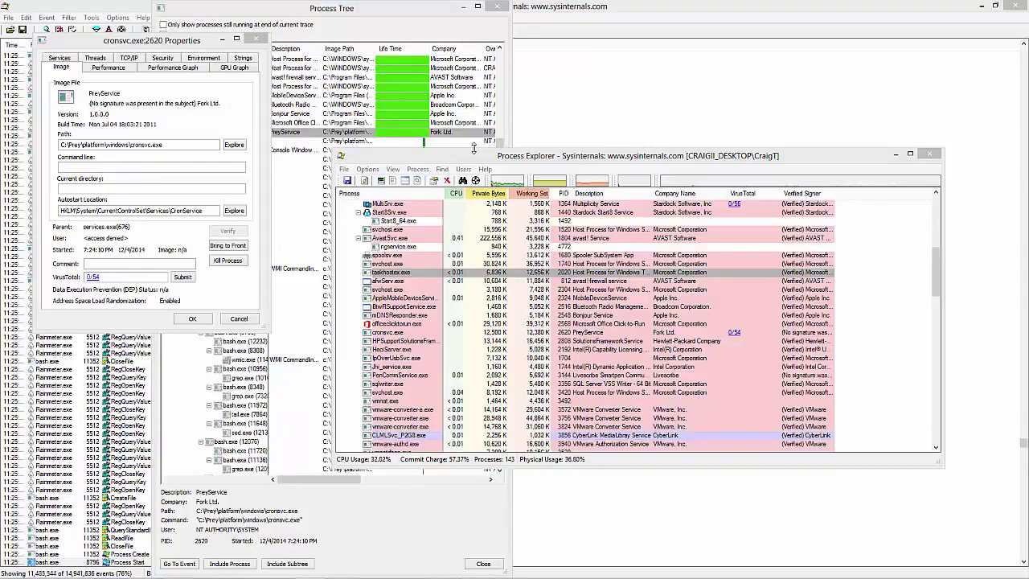
Close the cronsvc.exe properties and return to the process list in Process Explorer.
click(255, 39)
click(442, 273)
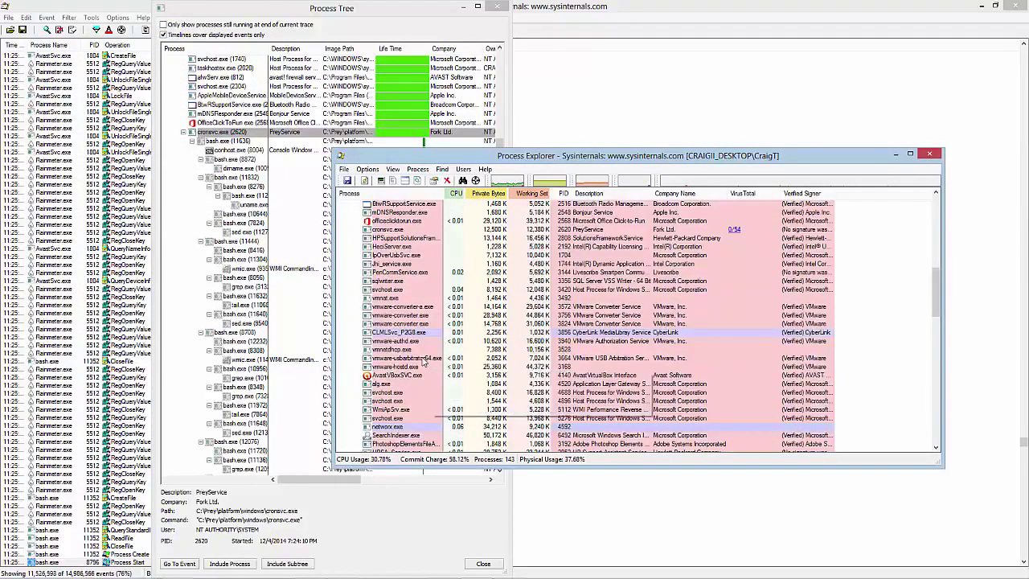
Look through the Process Explorer list above and below cronsvc.exe for its bash.exe child processes, and close Process Explorer.
scroll(421, 360, up, 3)
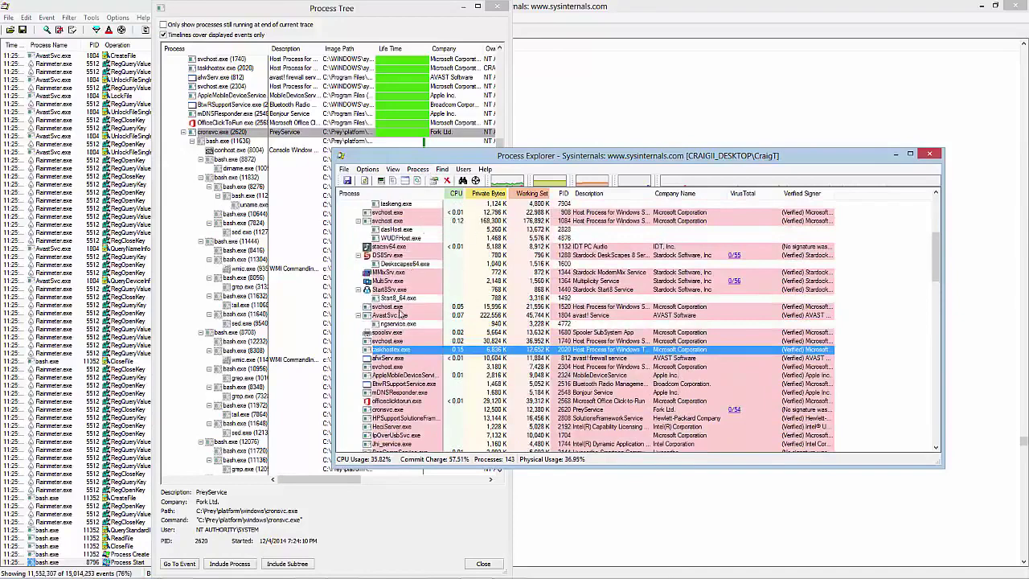
scroll(412, 337, down, 9)
scroll(408, 325, up, 2)
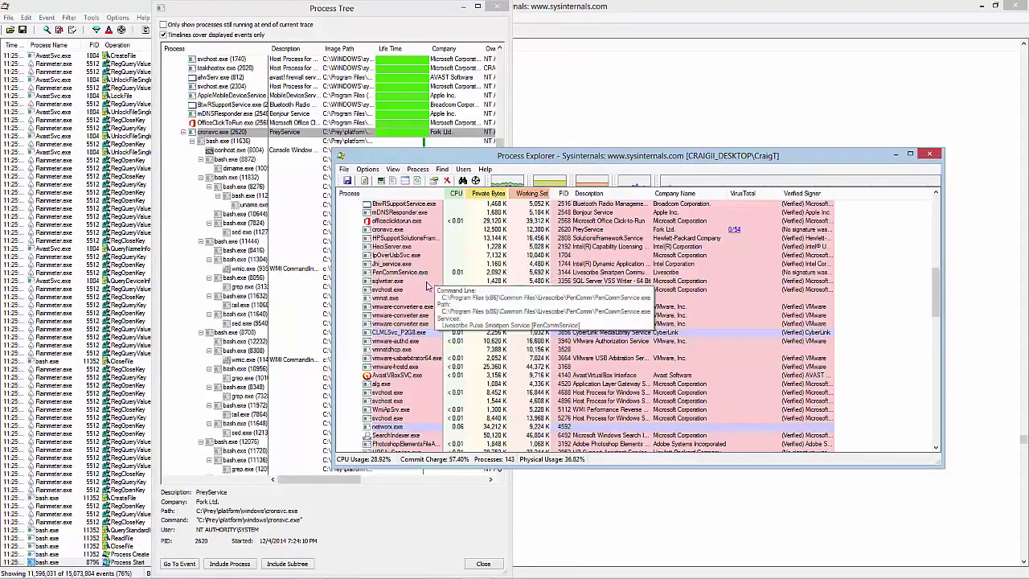
scroll(455, 278, down, 8)
scroll(455, 279, up, 7)
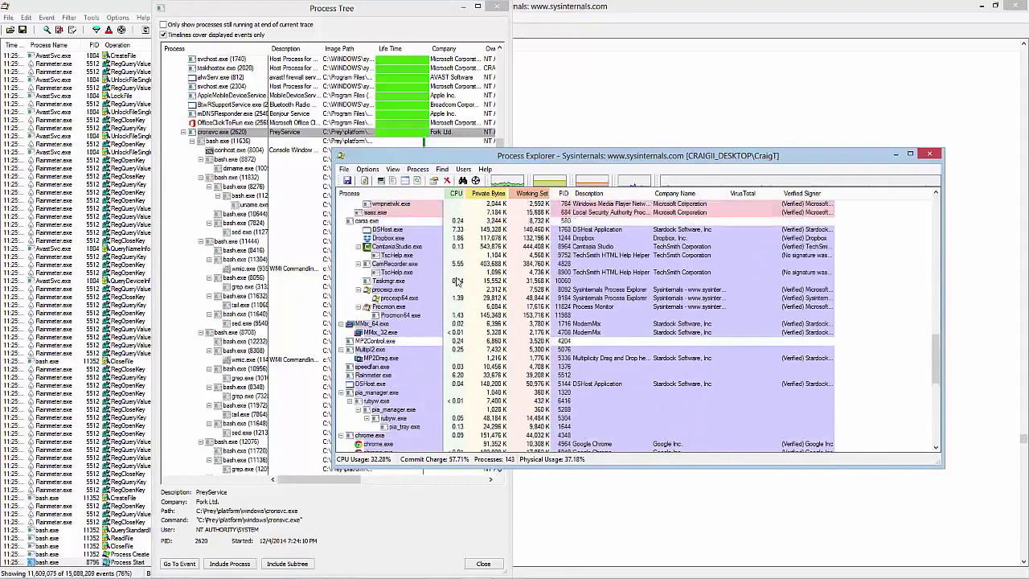
scroll(462, 292, up, 10)
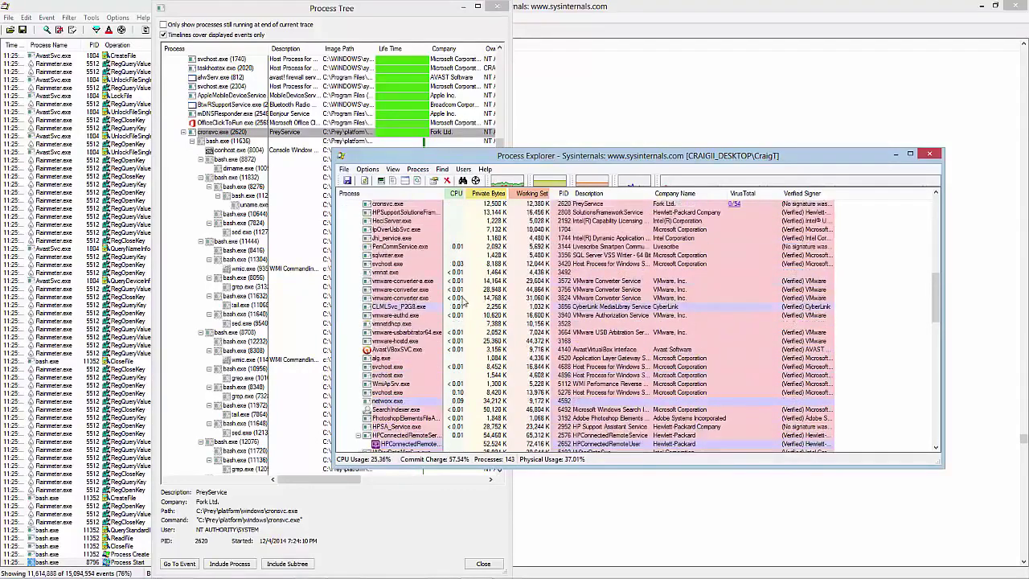
scroll(463, 301, down, 8)
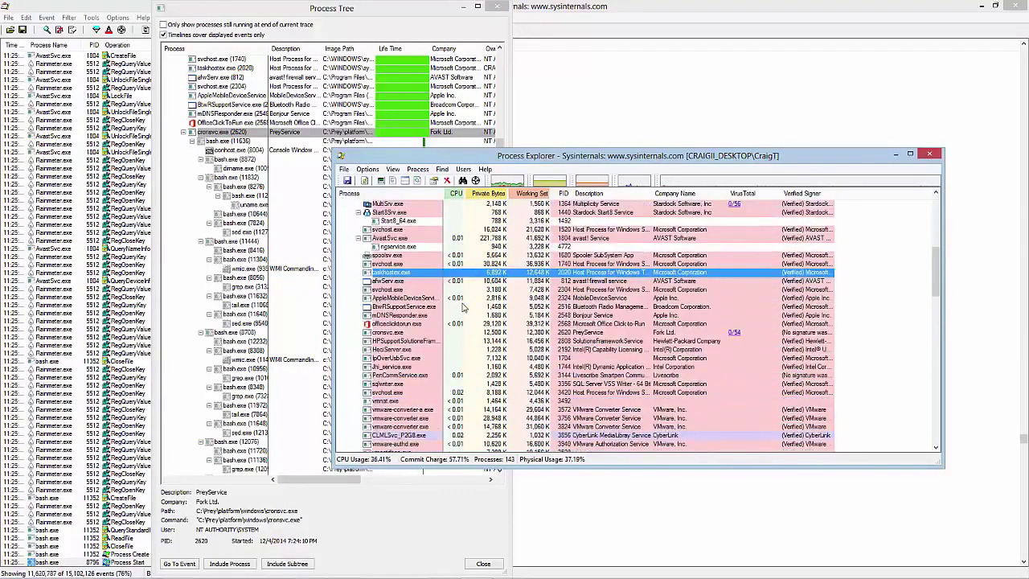
scroll(464, 309, down, 1)
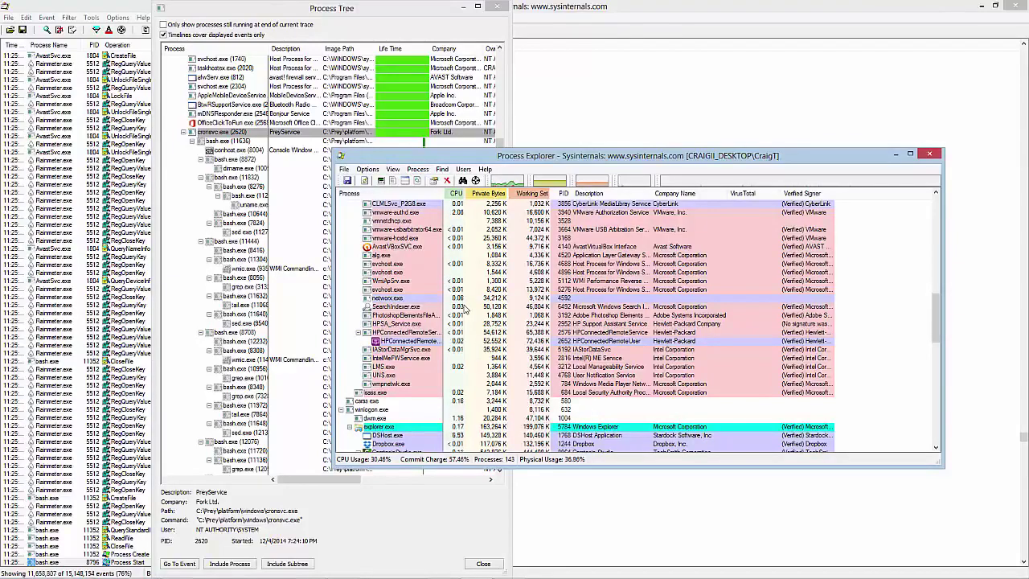
mouse_move(401, 254)
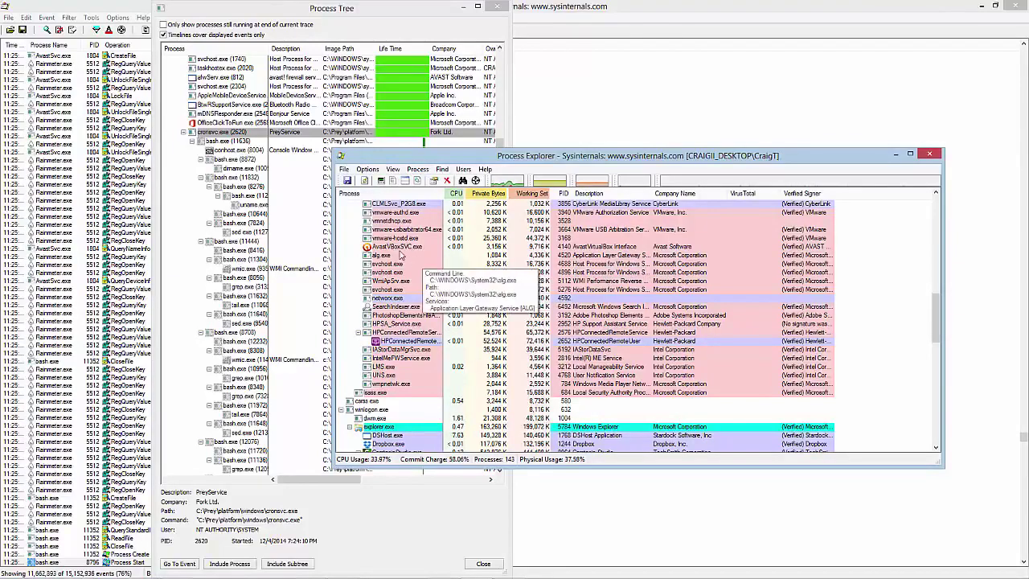
scroll(400, 298, up, 5)
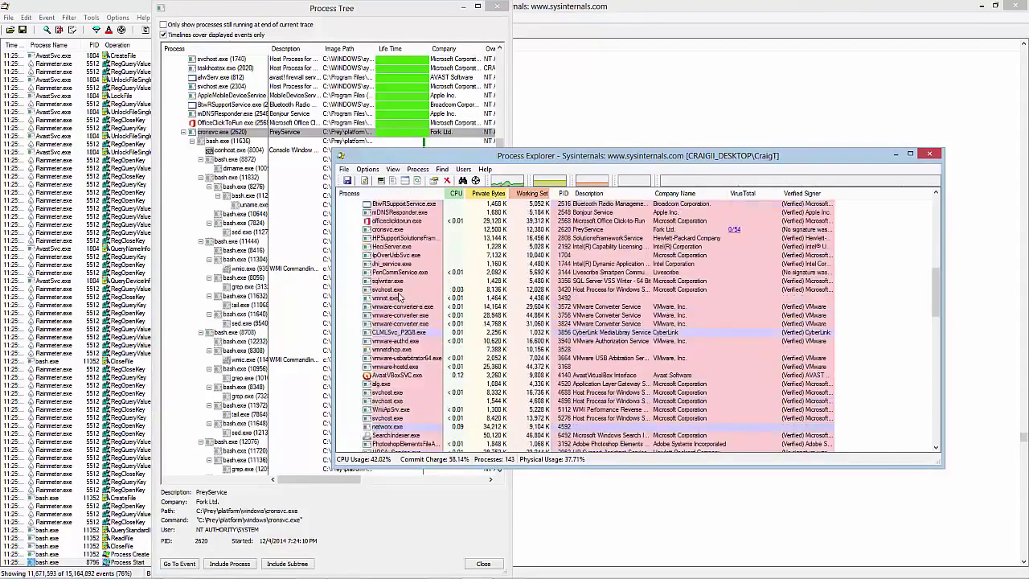
scroll(400, 298, up, 6)
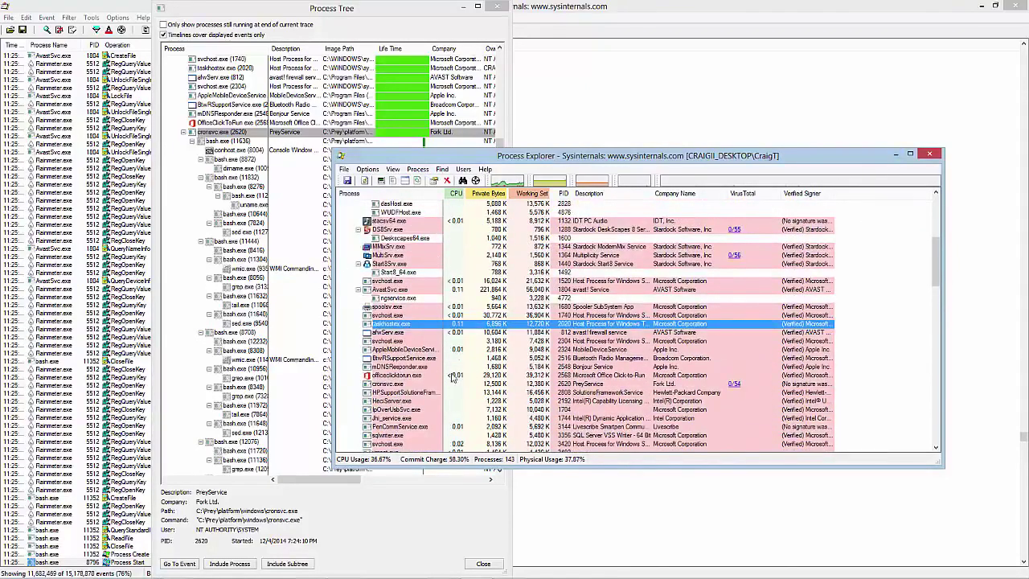
scroll(452, 378, down, 4)
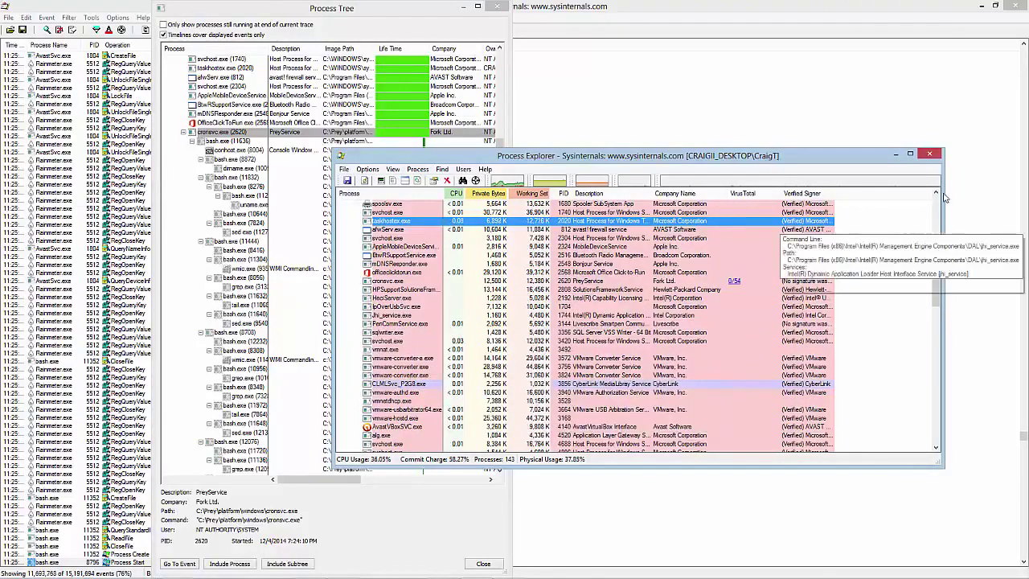
click(930, 153)
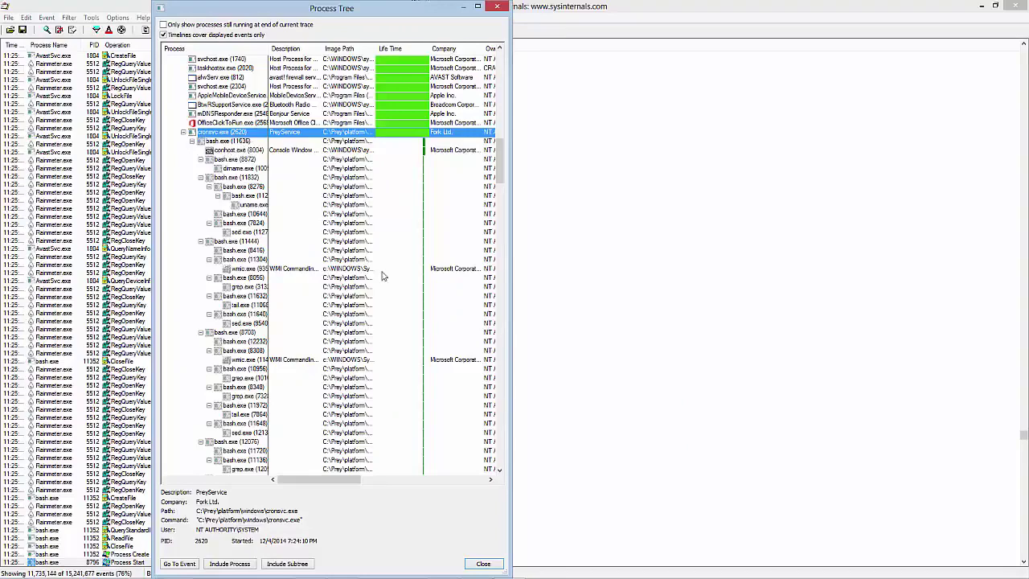
Go to the cronsvc.exe event from the Process Tree and move the tree window aside to uncover the event list.
drag(292, 14, 690, 14)
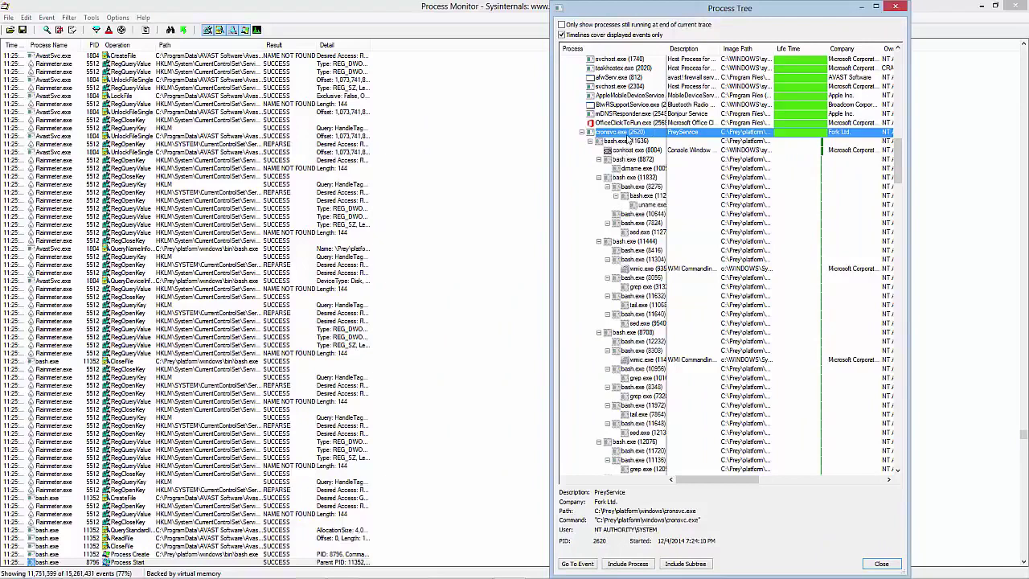
right_click(641, 134)
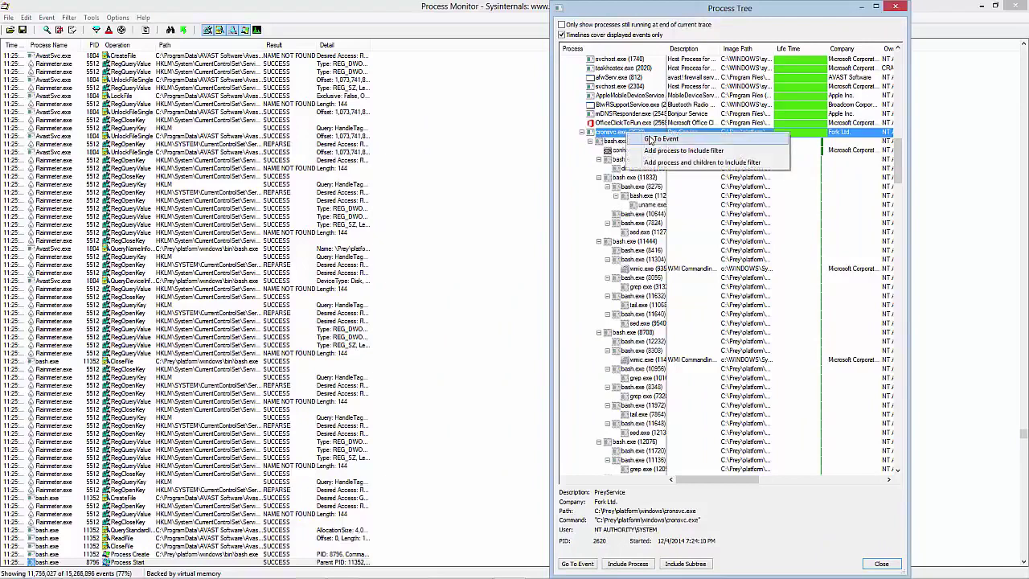
key(Escape)
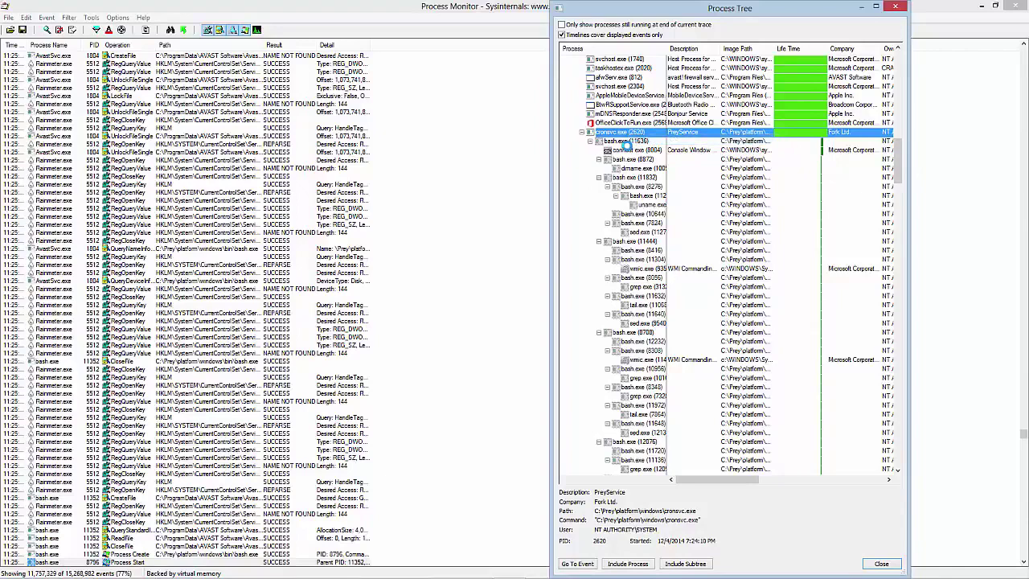
drag(698, 7, 1028, 15)
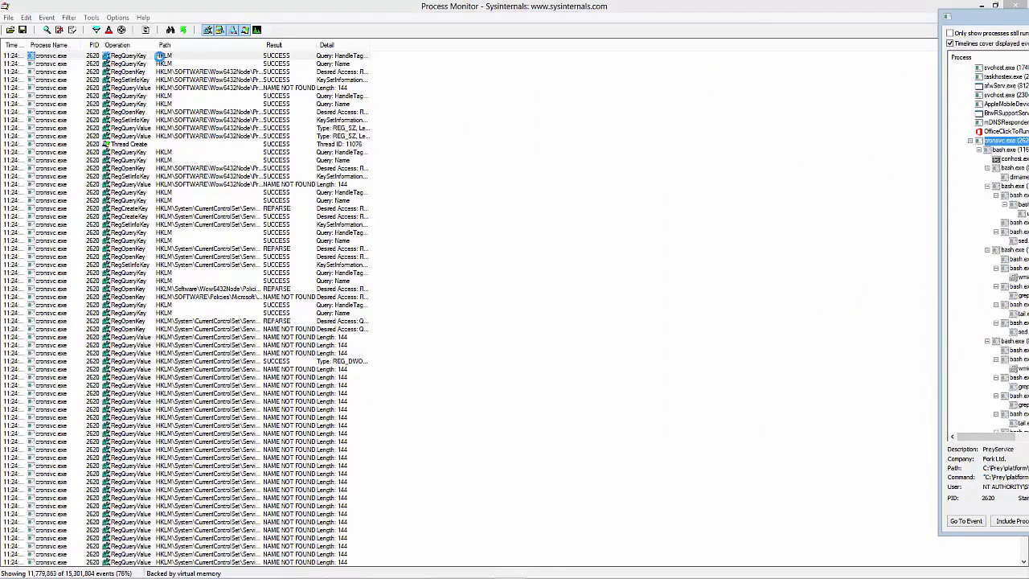
Open the properties of the first cronsvc.exe RegQueryKey event, narrow the properties window, and view the event's call stack.
click(161, 57)
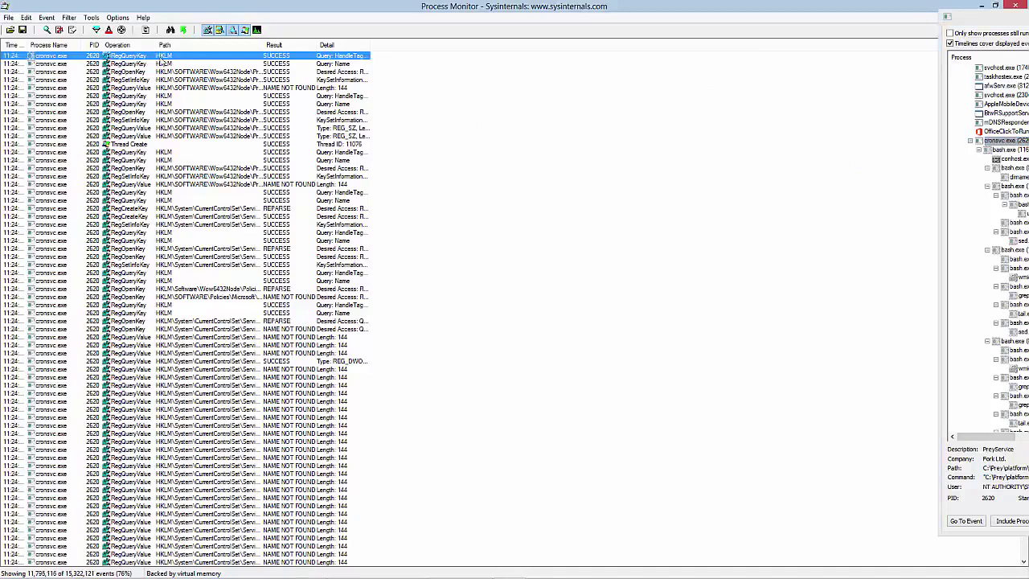
double_click(160, 57)
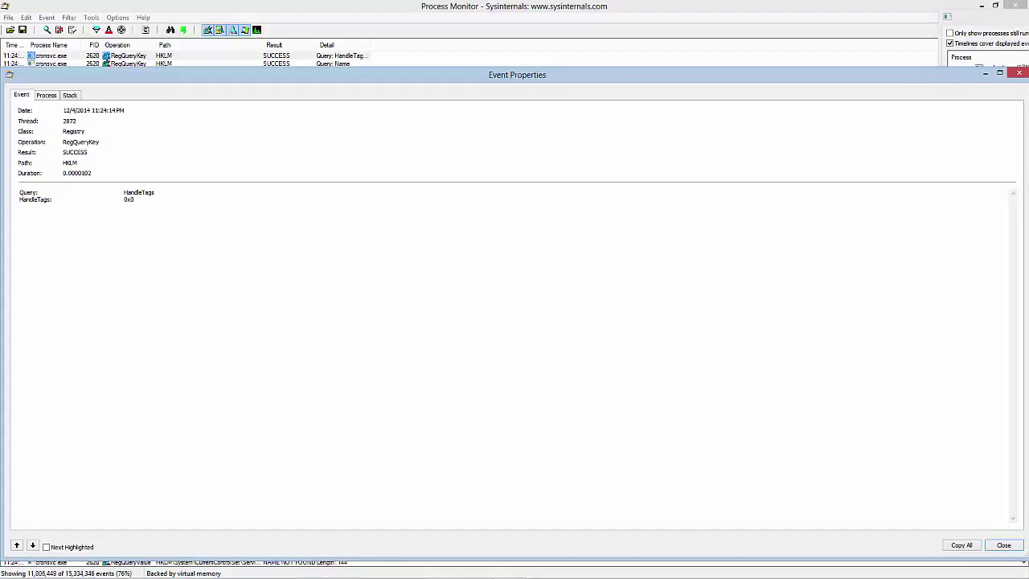
drag(1026, 122, 381, 122)
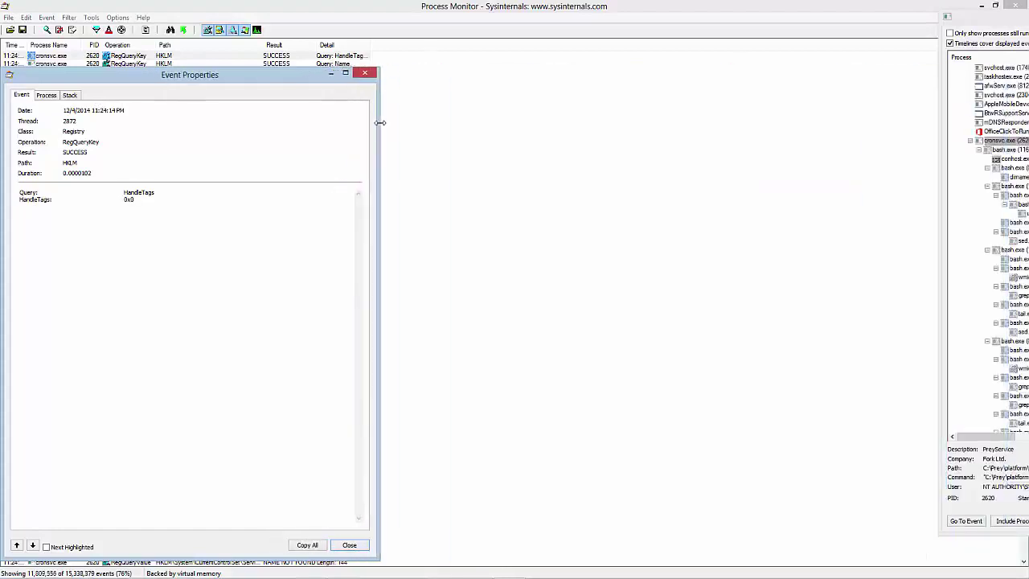
click(70, 95)
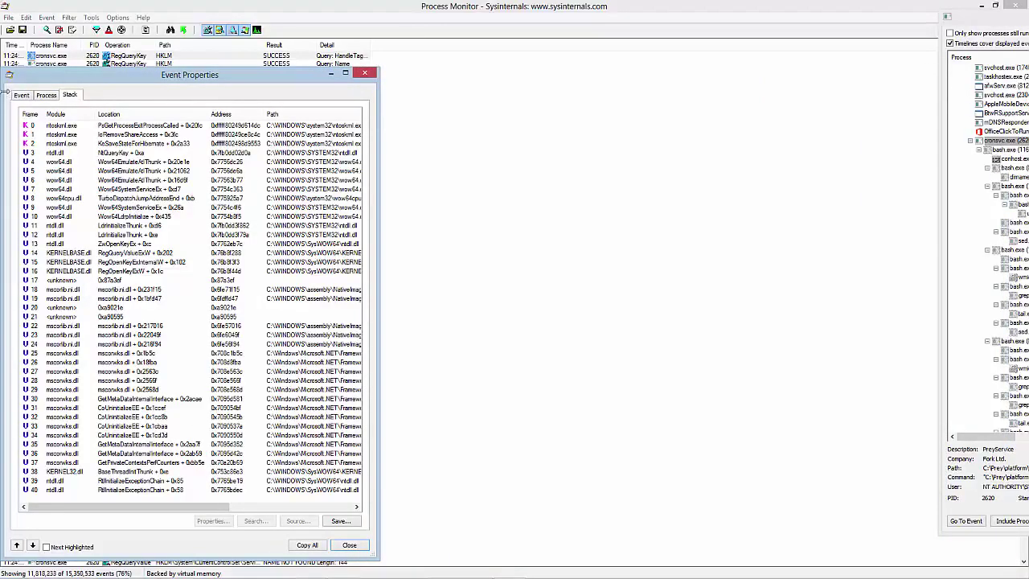
Examine the cronsvc.exe process details, including its command line and loaded modules, and close the event properties.
click(47, 95)
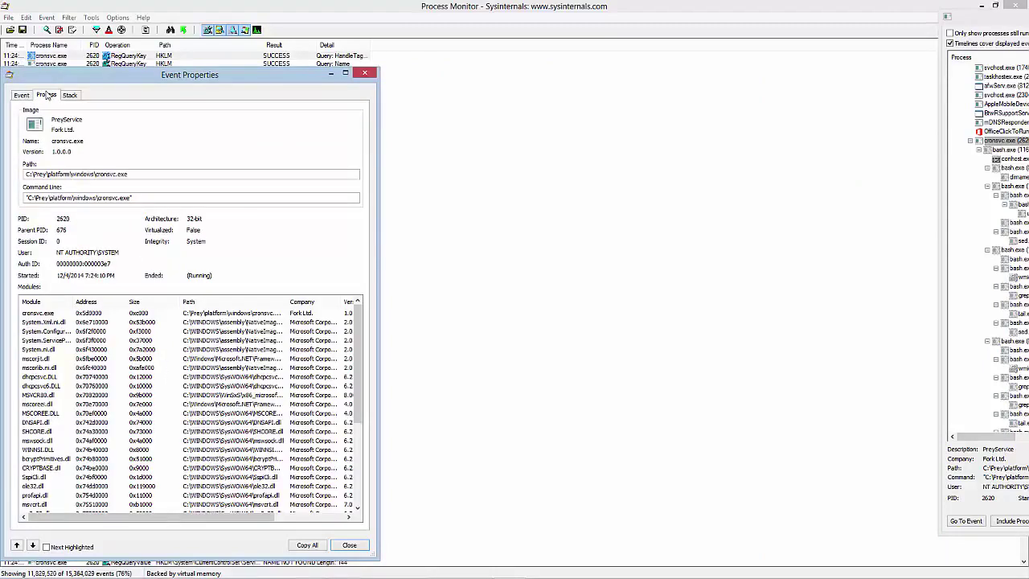
drag(36, 198, 78, 197)
click(115, 198)
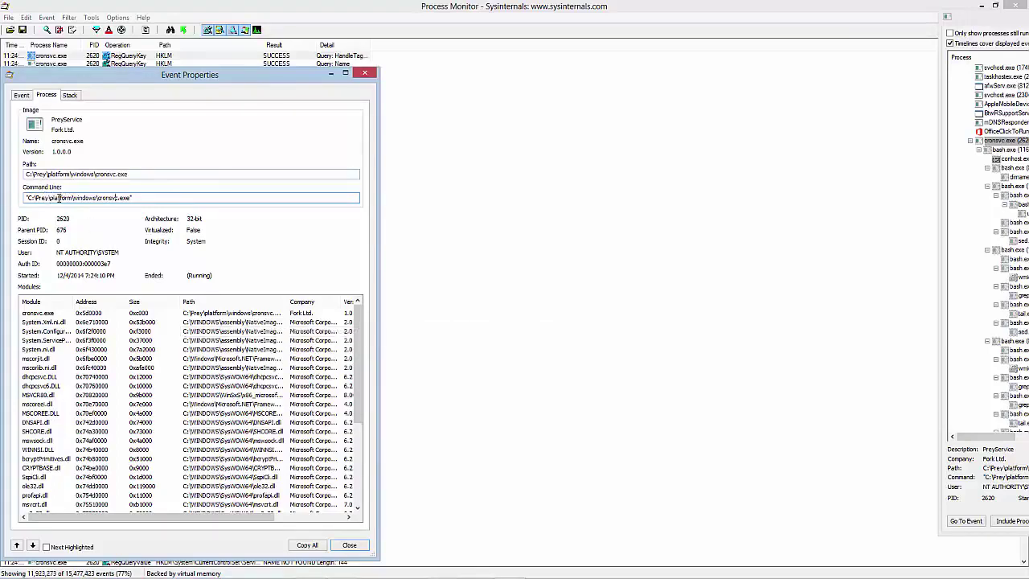
drag(99, 198, 199, 196)
click(111, 200)
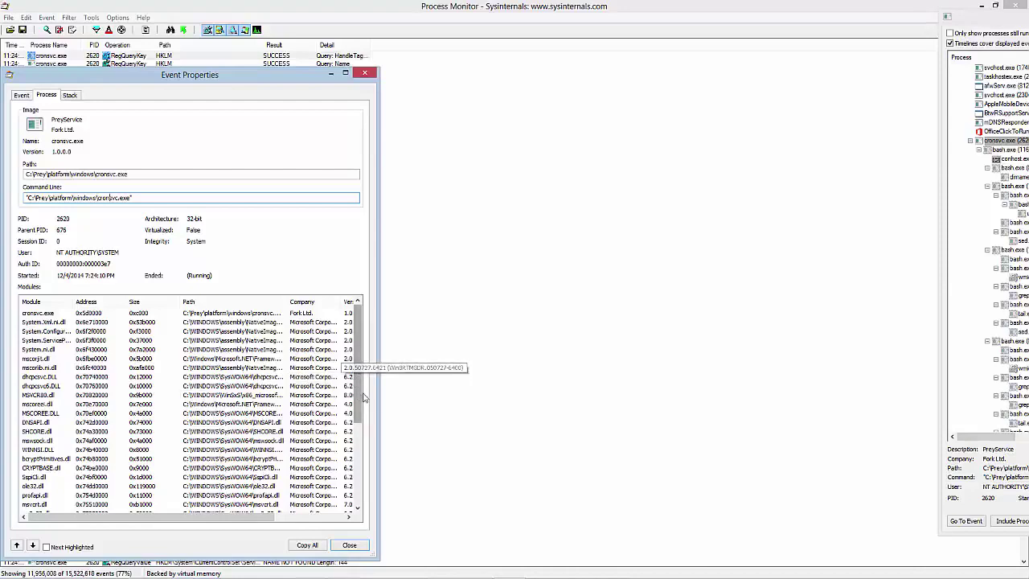
drag(360, 412, 359, 499)
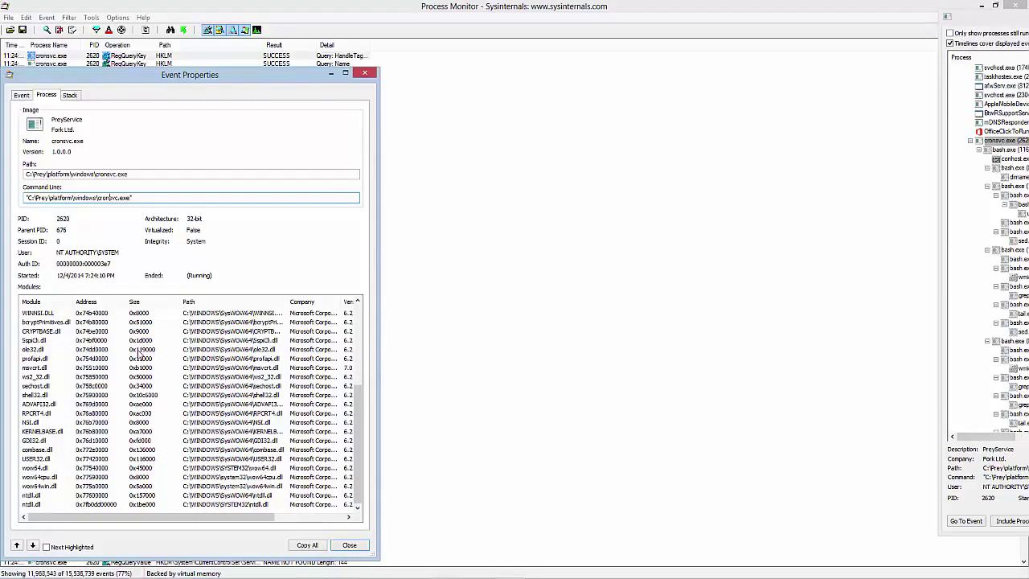
click(364, 74)
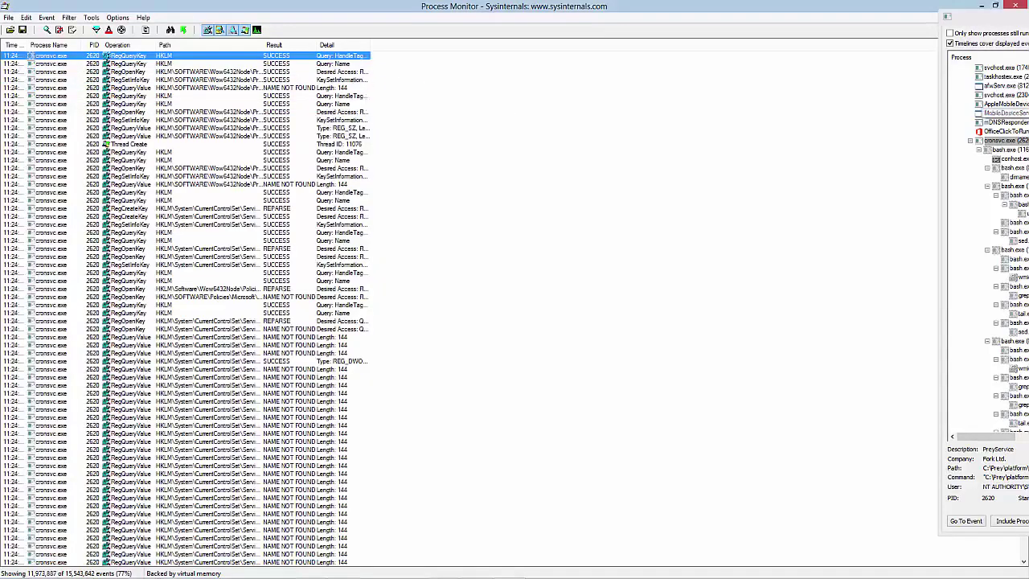
Bring the Process Tree back into view, find ping.exe among the bash.exe children of cronsvc.exe, and go to its event.
drag(1028, 24, 709, 50)
scroll(631, 347, down, 2)
scroll(630, 347, down, 10)
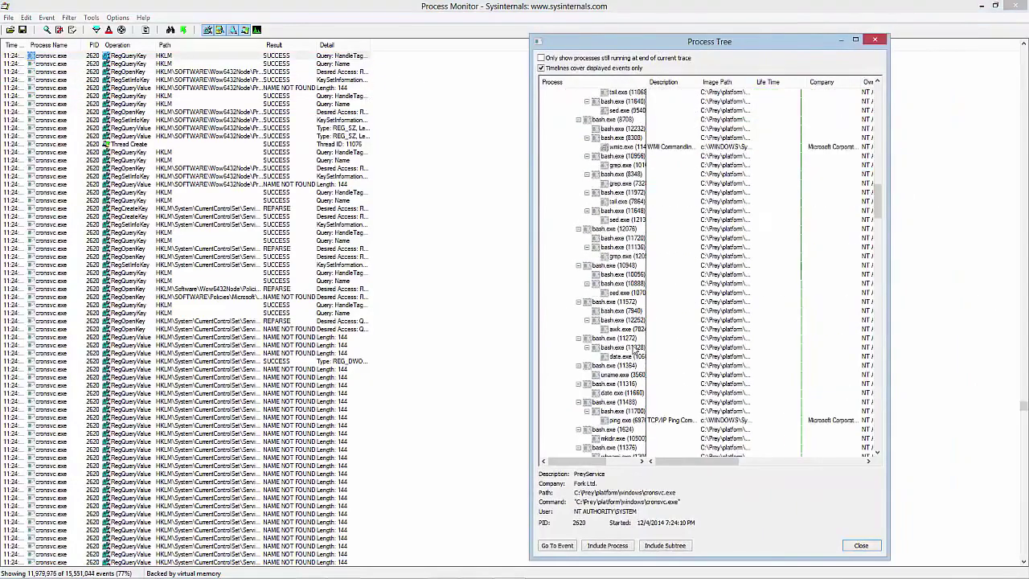
scroll(635, 344, down, 2)
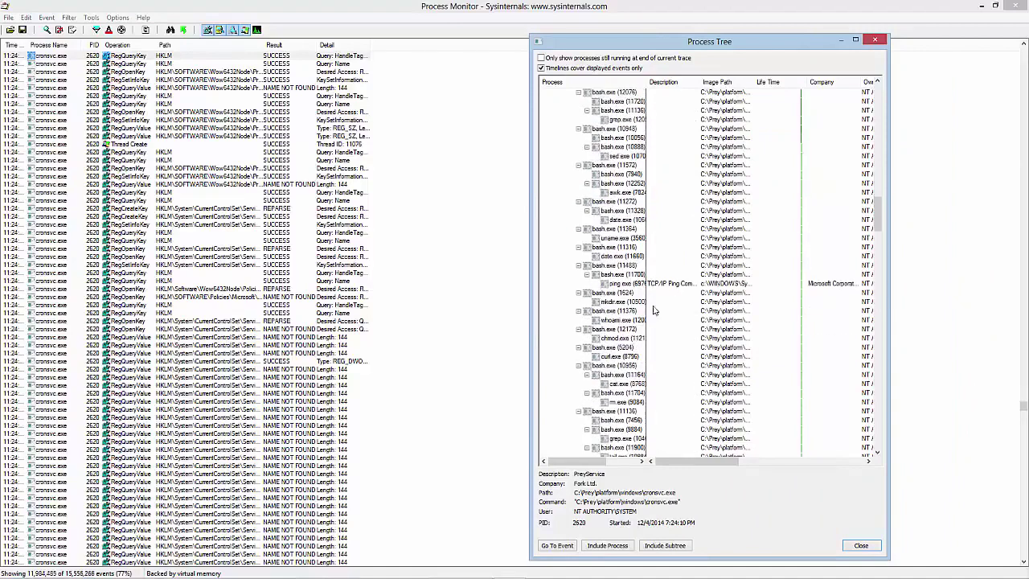
click(671, 285)
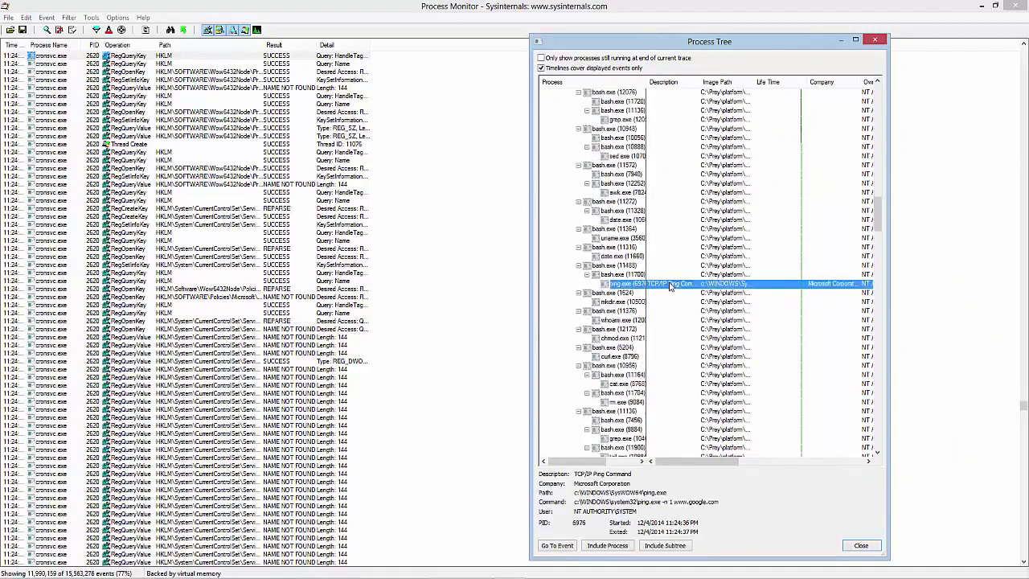
right_click(671, 286)
click(697, 291)
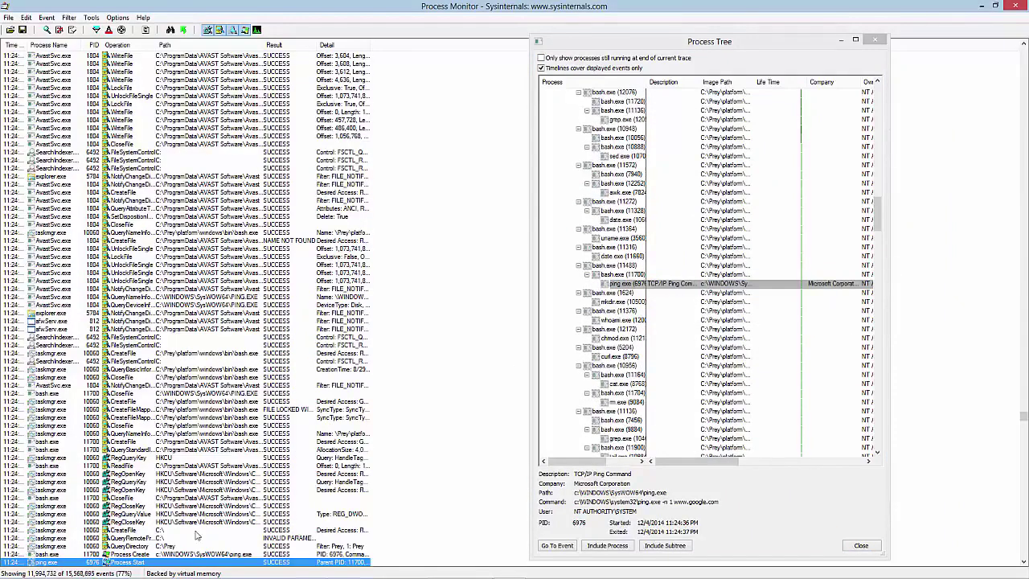
Open the properties of the ping.exe Process Start event and review its event, process and stack details.
double_click(171, 563)
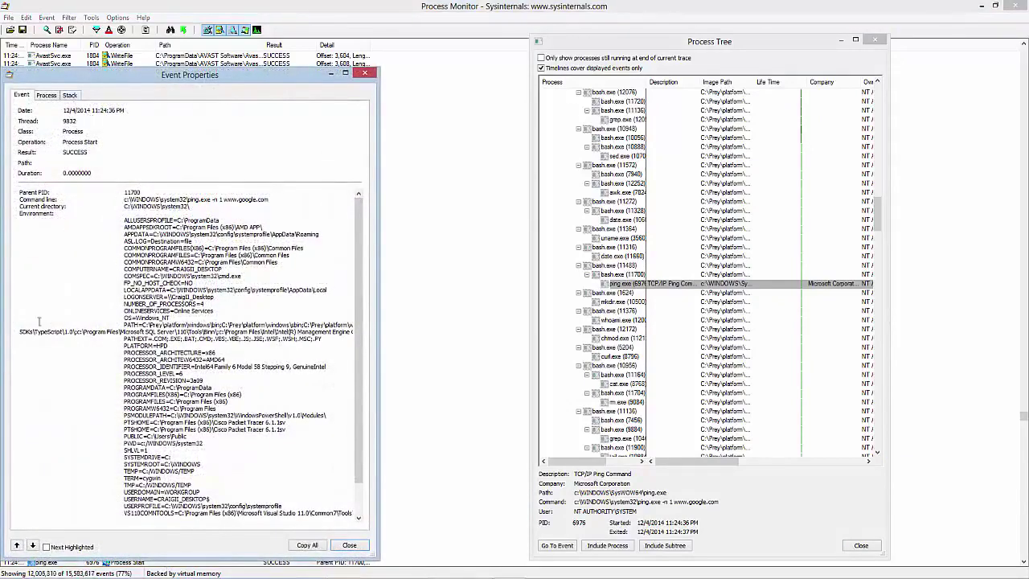
click(46, 95)
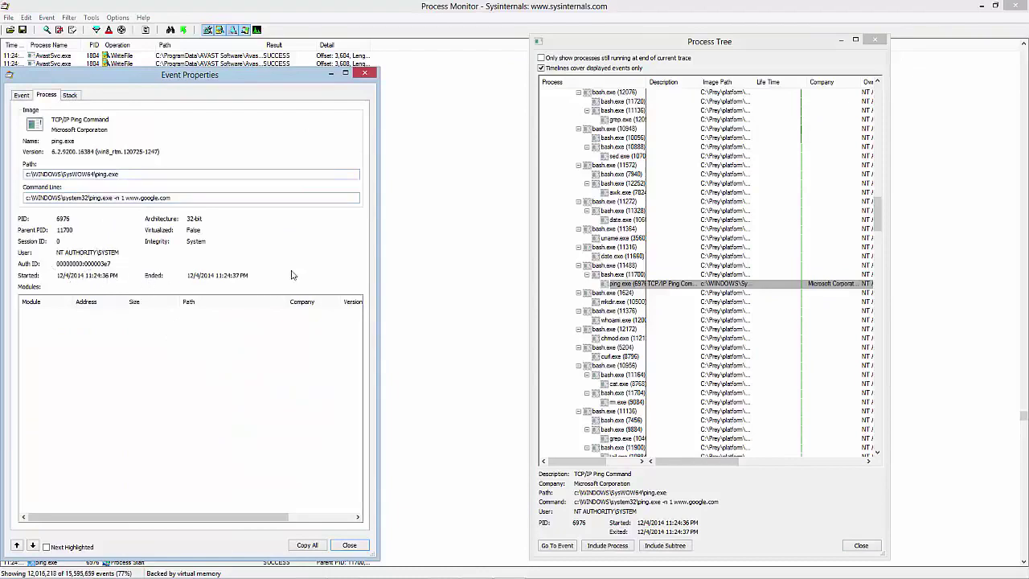
click(70, 96)
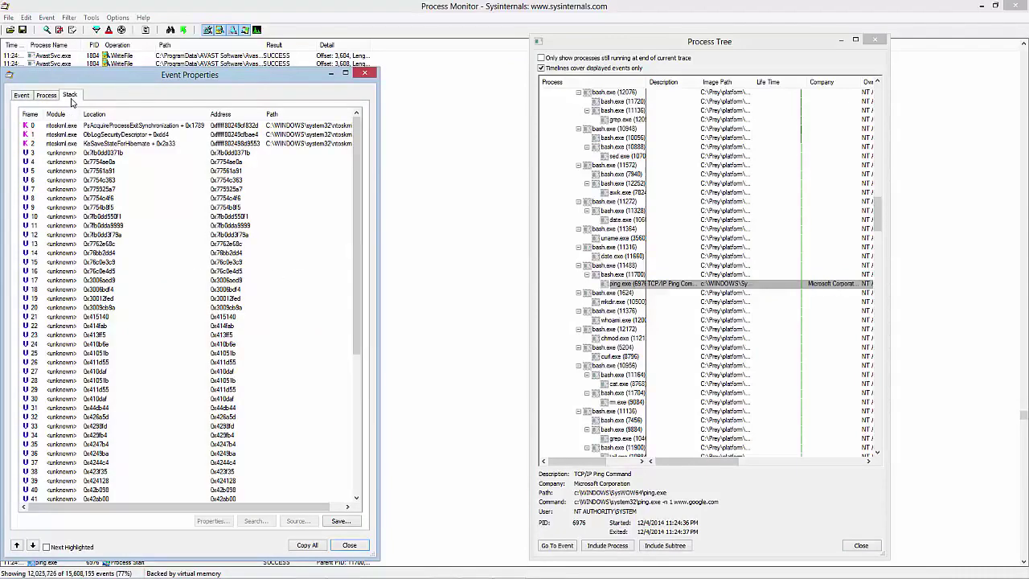
click(52, 98)
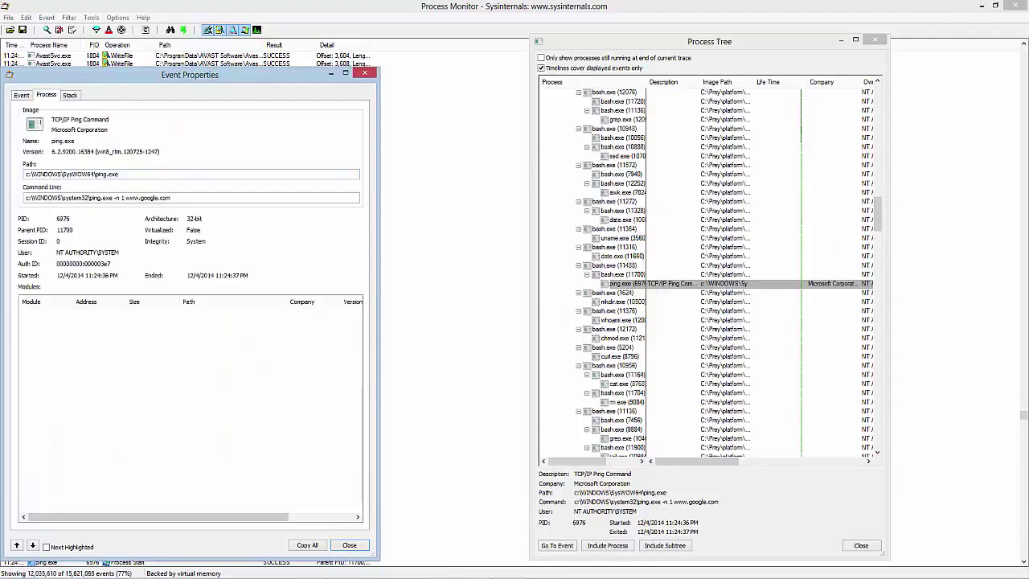
click(127, 215)
drag(114, 198, 164, 199)
click(197, 197)
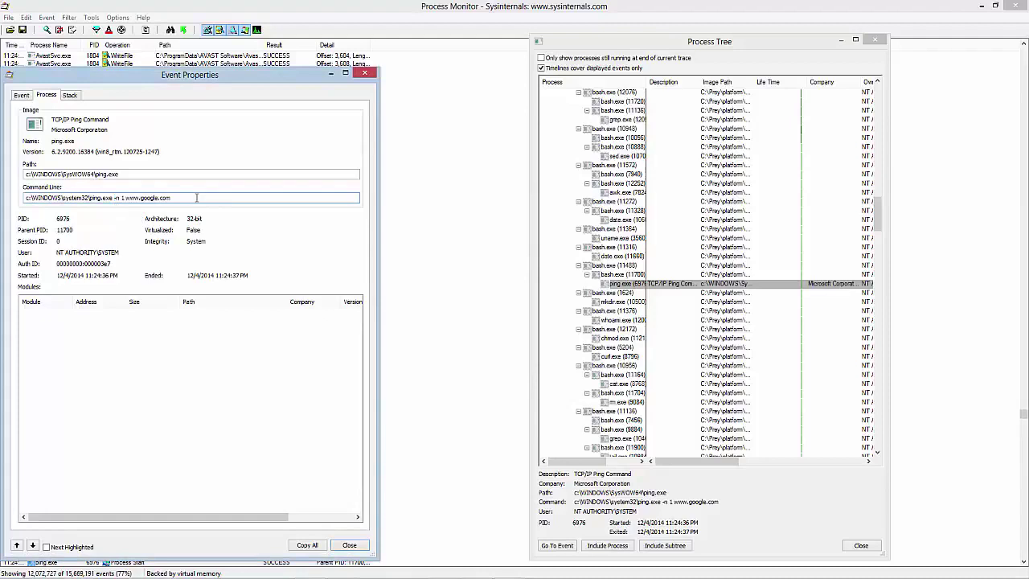
drag(196, 198, 90, 199)
right_click(106, 199)
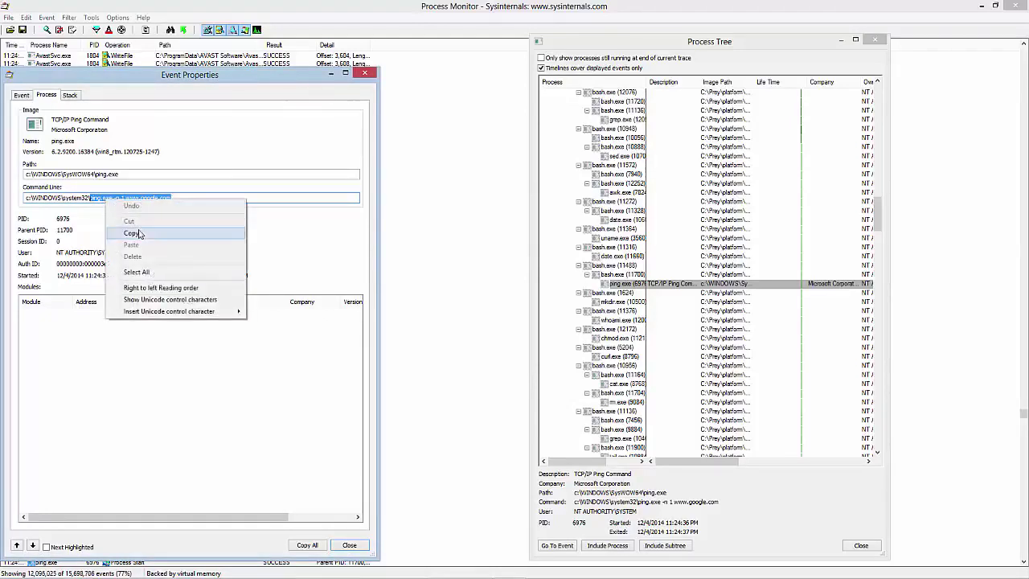
click(139, 234)
click(7, 570)
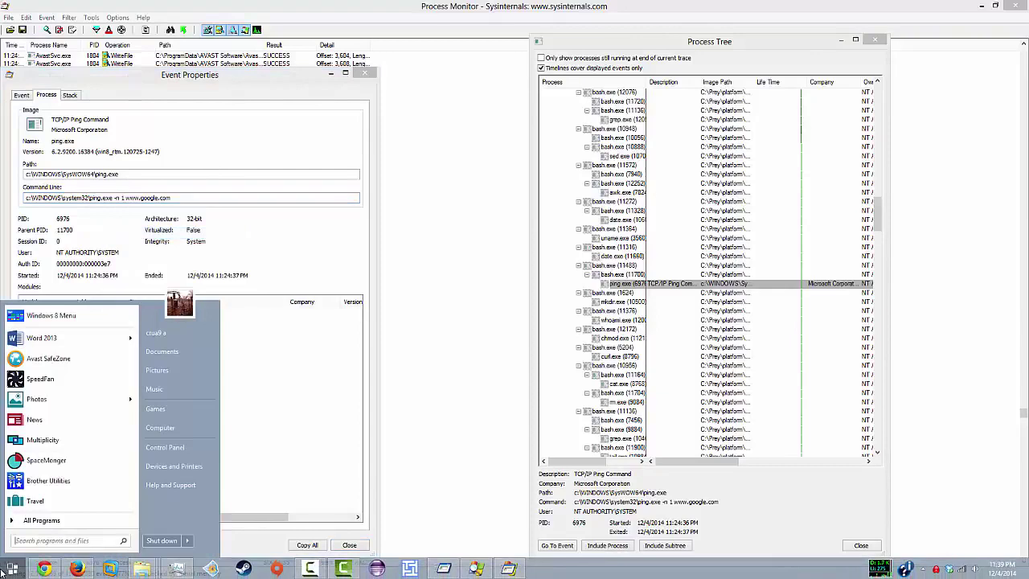
text(cmd)
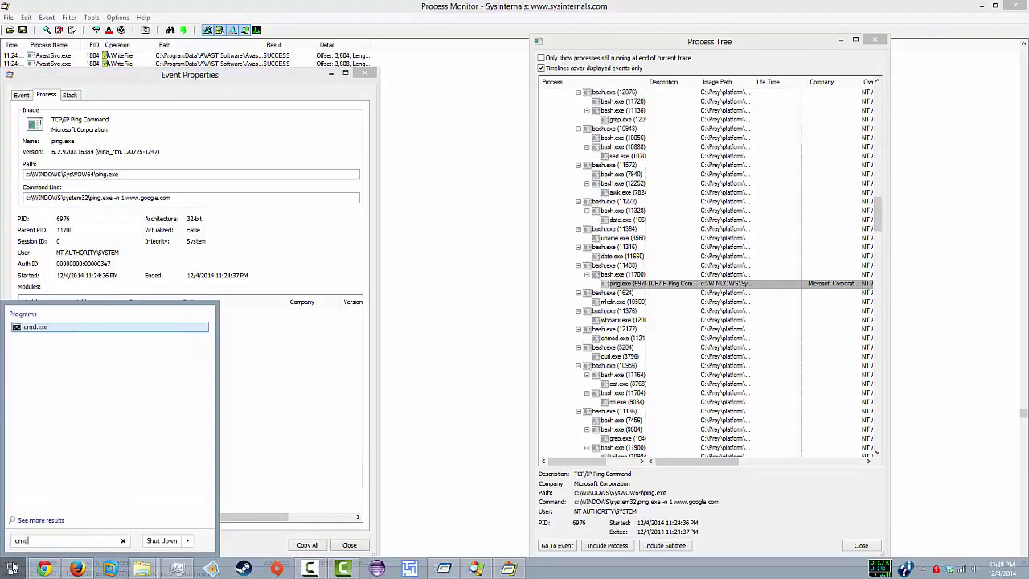
key(Return)
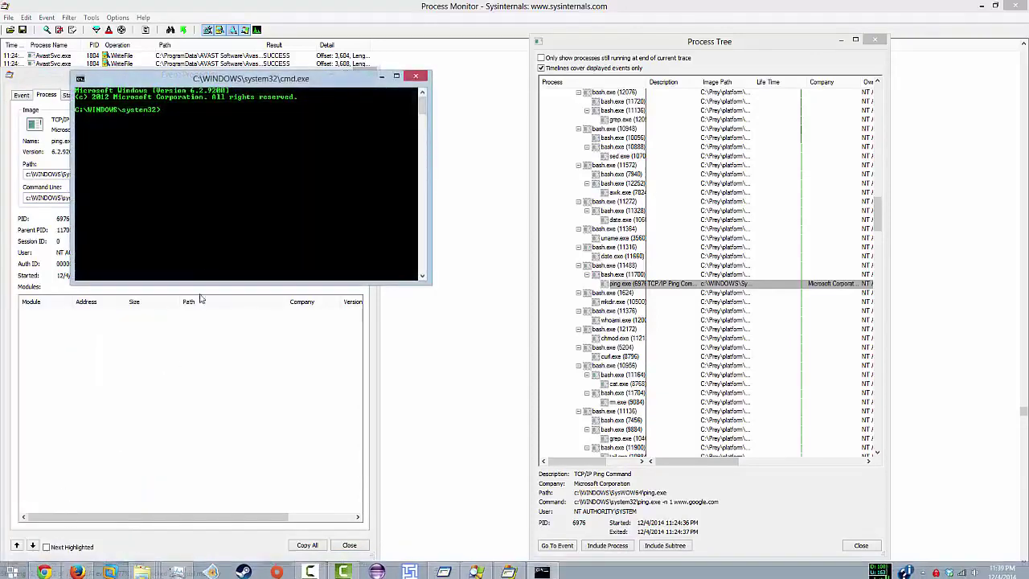
right_click(234, 193)
click(270, 230)
key(Return)
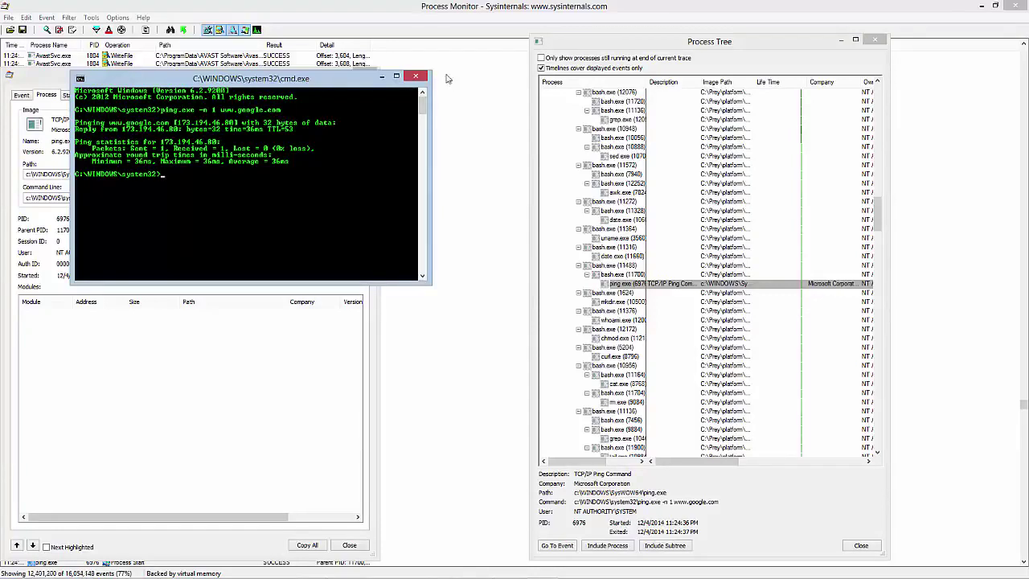
click(416, 76)
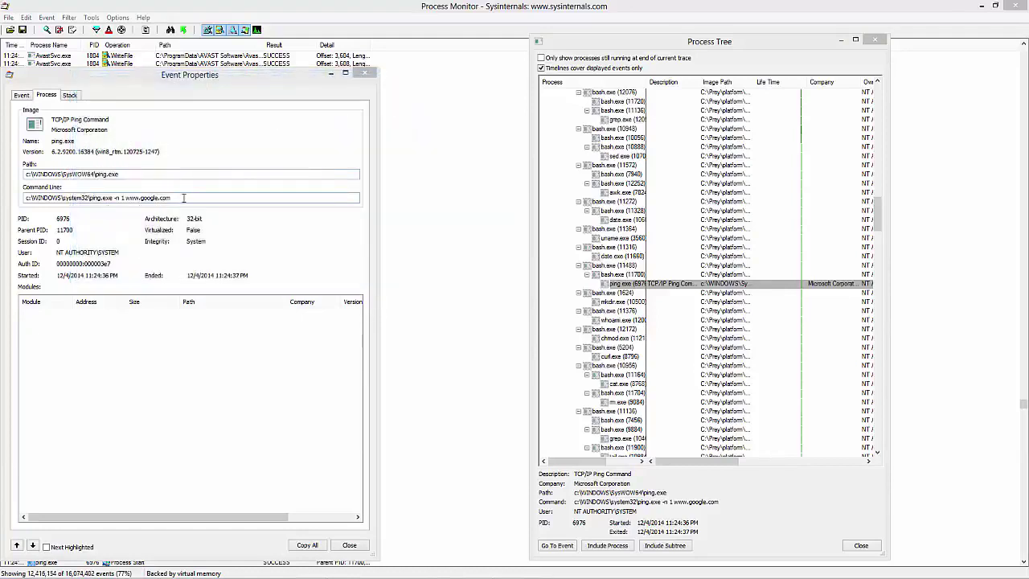
click(364, 73)
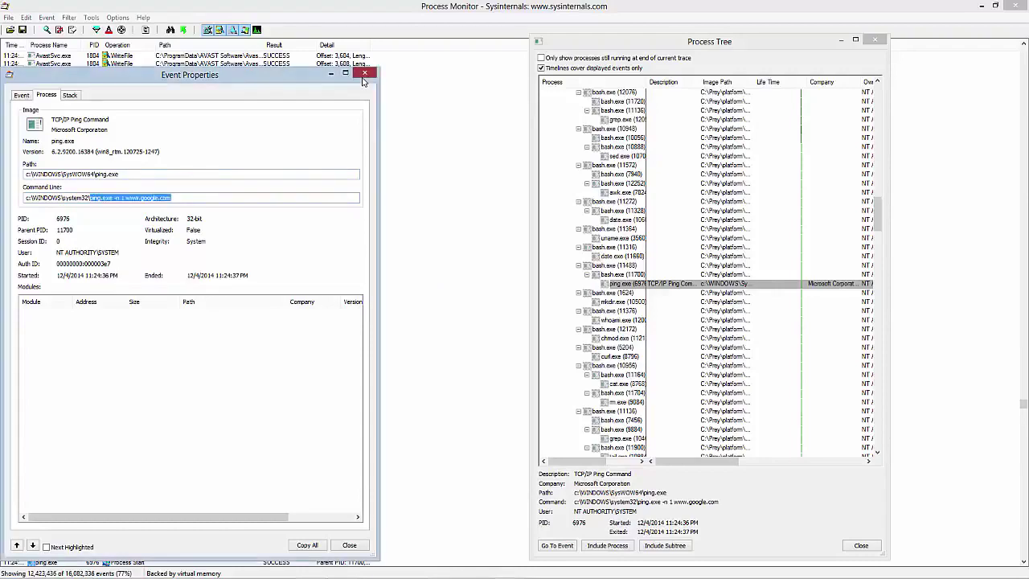
Find reg.exe among the bash.exe children in the Process Tree and go to its event.
click(658, 301)
scroll(658, 299, down, 6)
scroll(660, 299, down, 10)
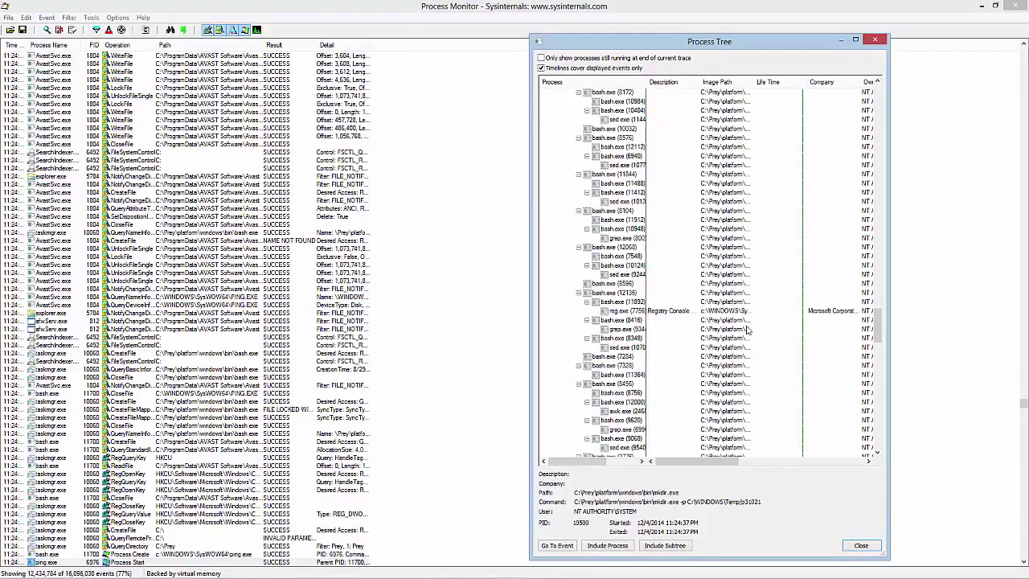
right_click(674, 317)
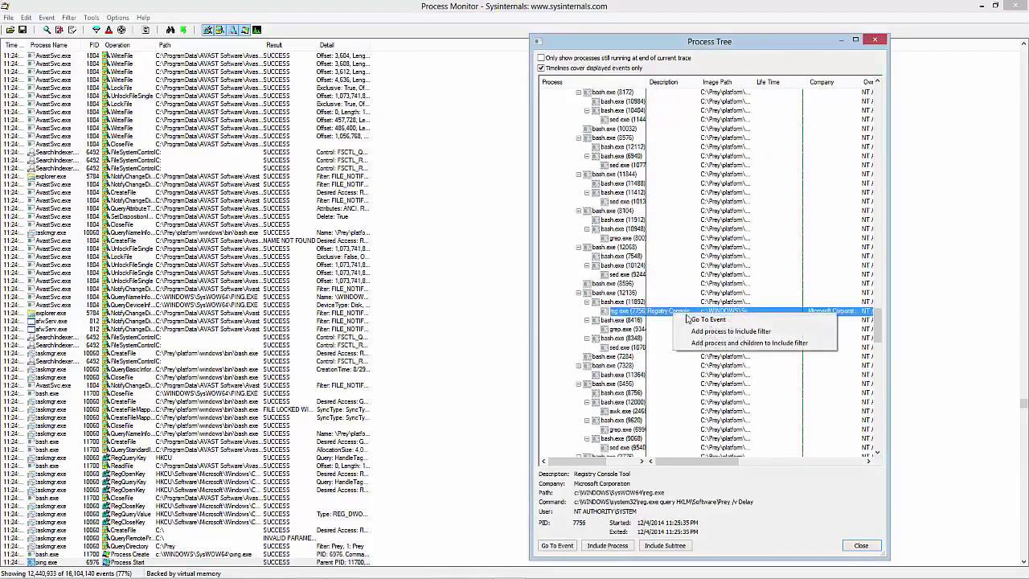
click(688, 316)
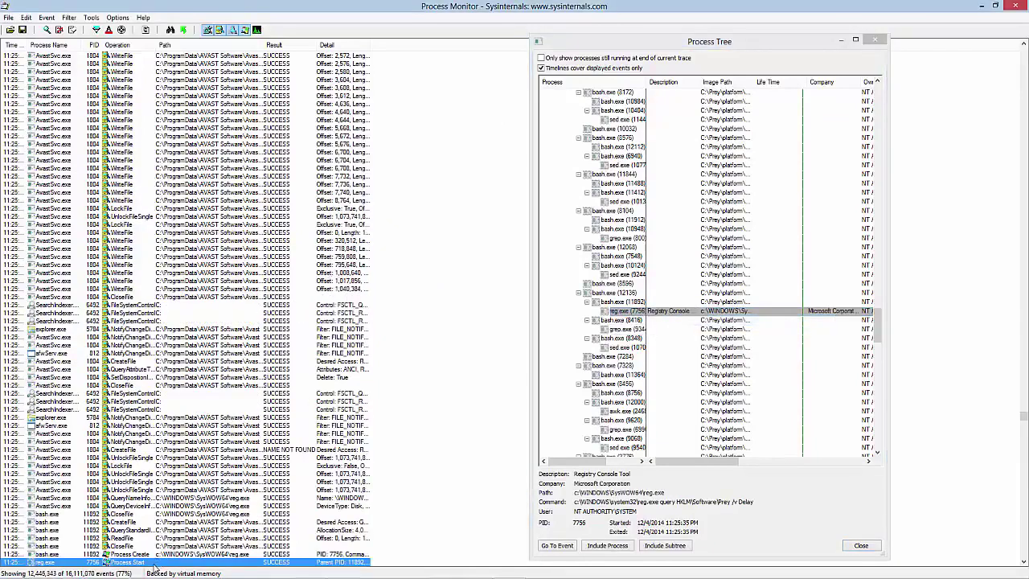
Review the process details and command line of the reg.exe Process Start event, and close its properties.
double_click(155, 563)
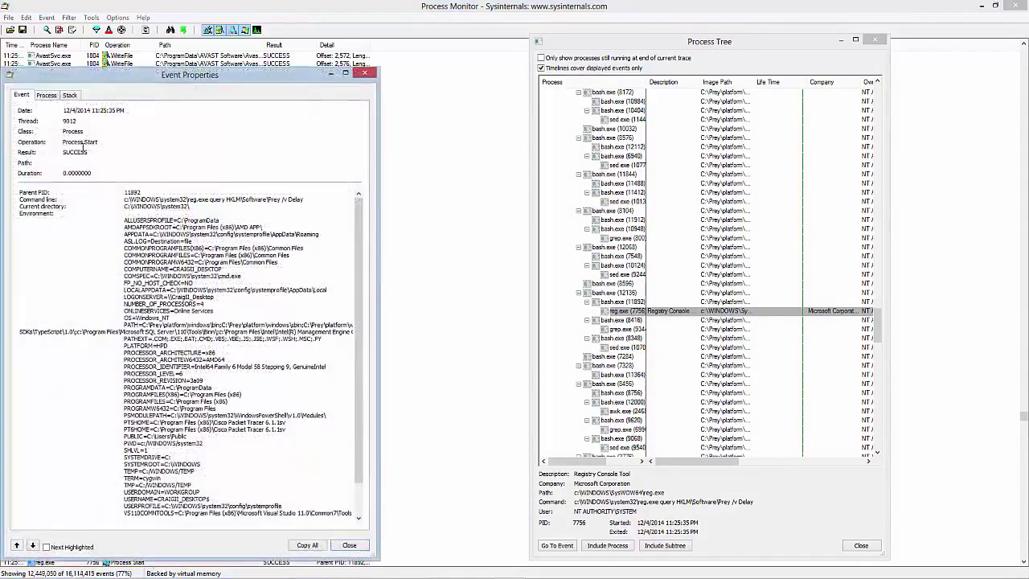
click(46, 95)
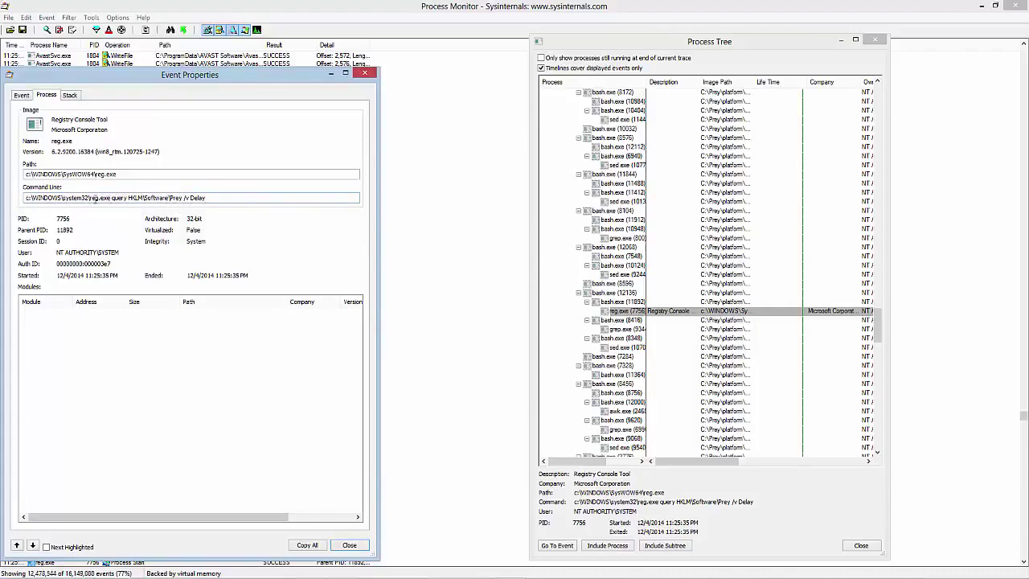
click(362, 74)
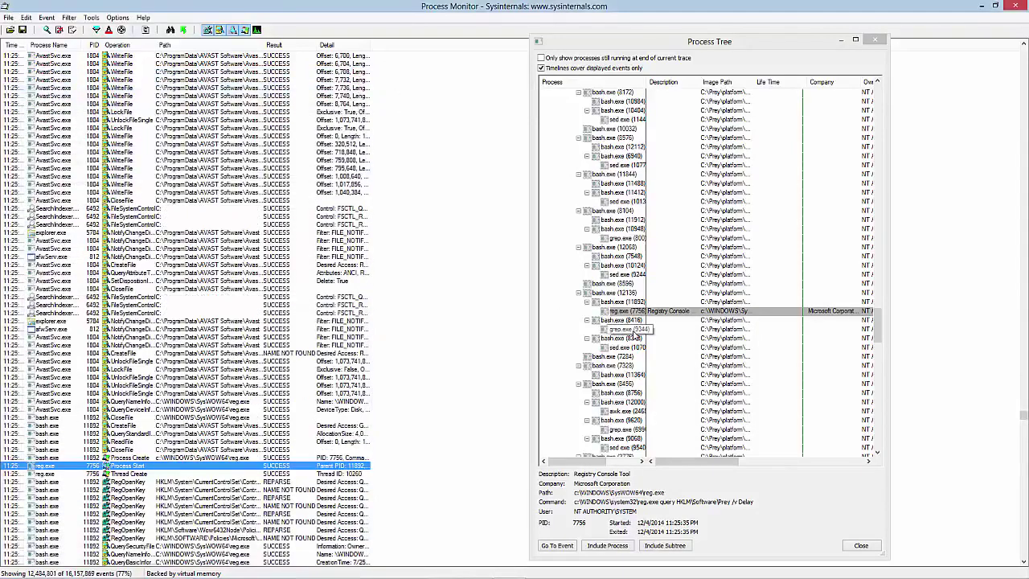
Check the details of the grep.exe process below reg.exe and of ping.exe in the Process Tree.
click(643, 329)
scroll(657, 337, down, 5)
scroll(657, 337, up, 14)
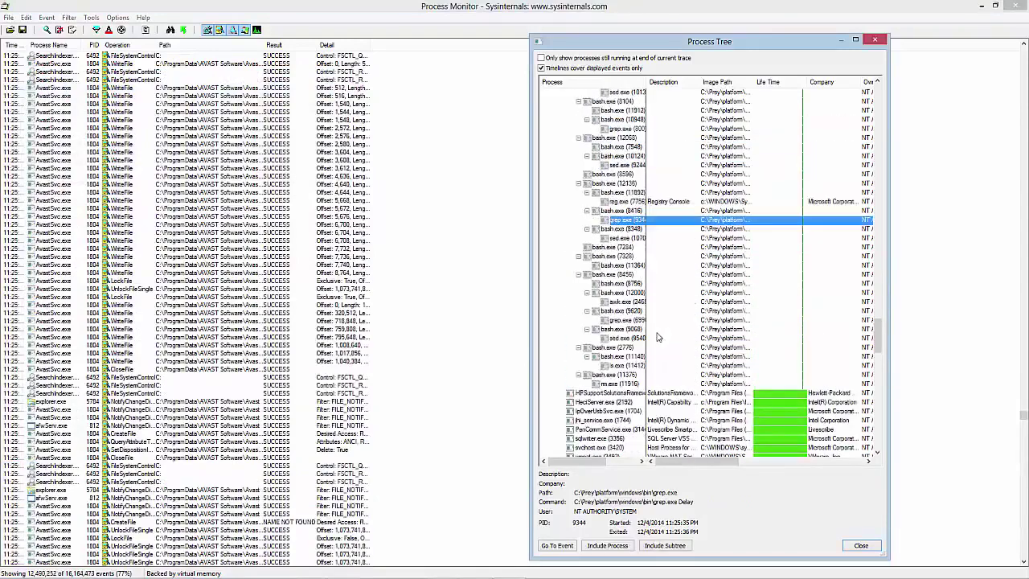
scroll(657, 337, up, 5)
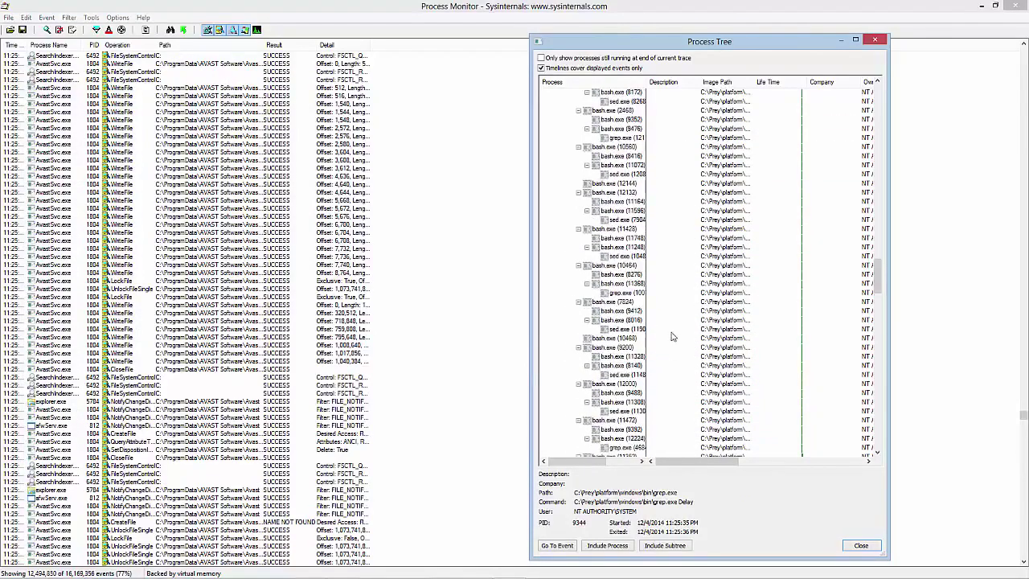
scroll(671, 338, up, 5)
scroll(720, 303, up, 10)
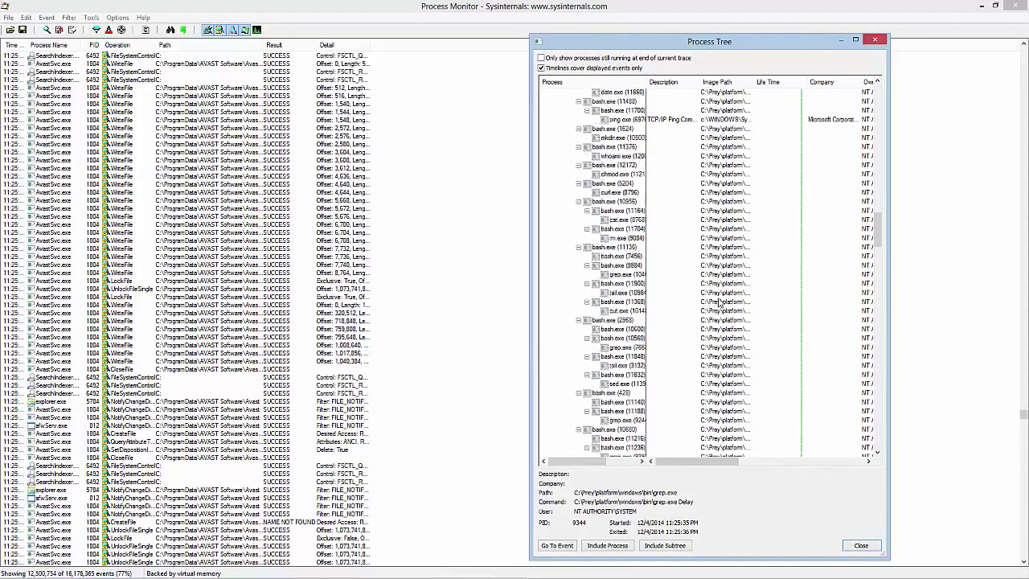
scroll(704, 257, up, 11)
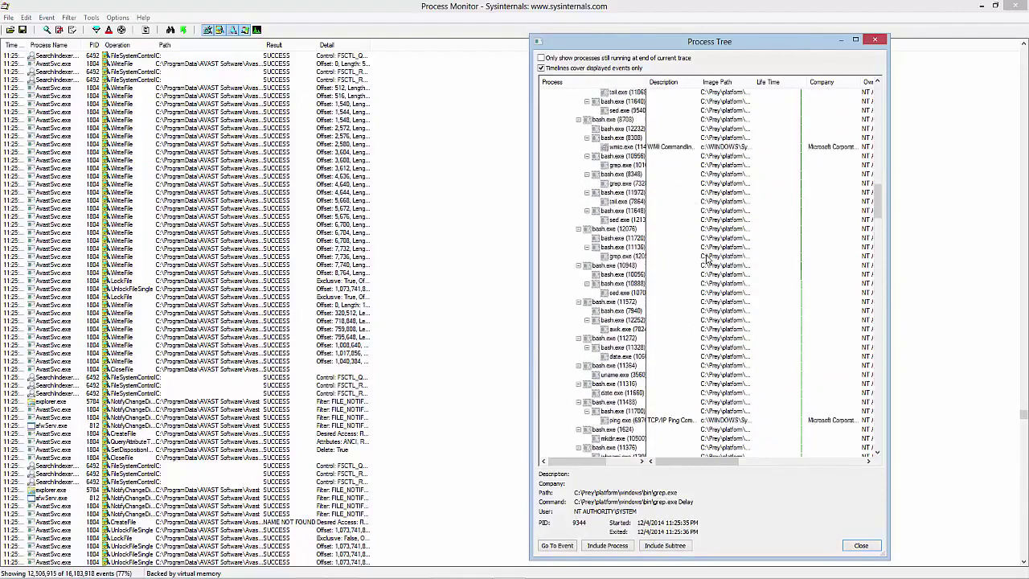
scroll(663, 252, down, 4)
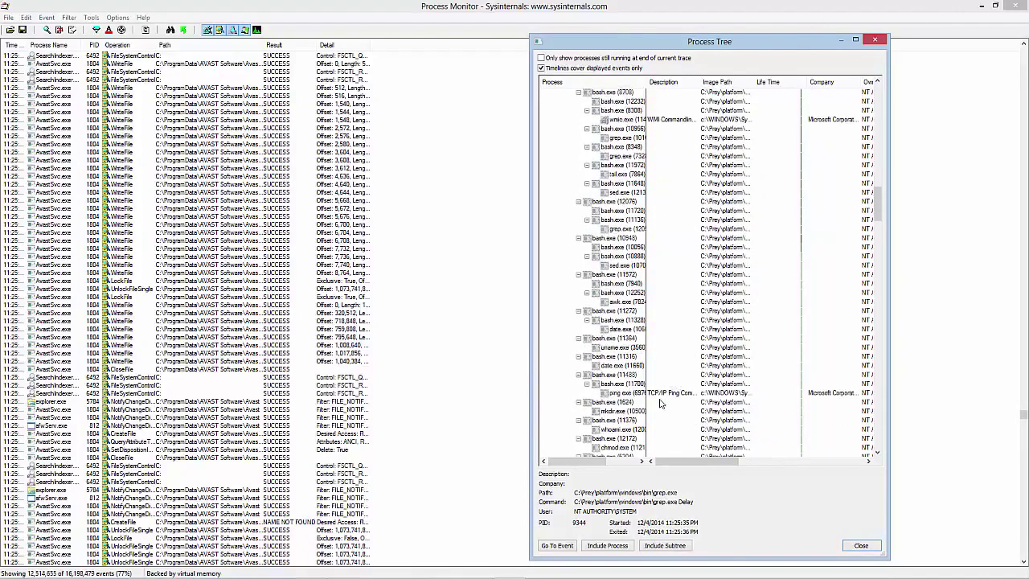
click(669, 385)
click(672, 394)
Check the path and command of the two wmic.exe processes under cronsvc.exe's bash.exe children.
scroll(676, 390, up, 5)
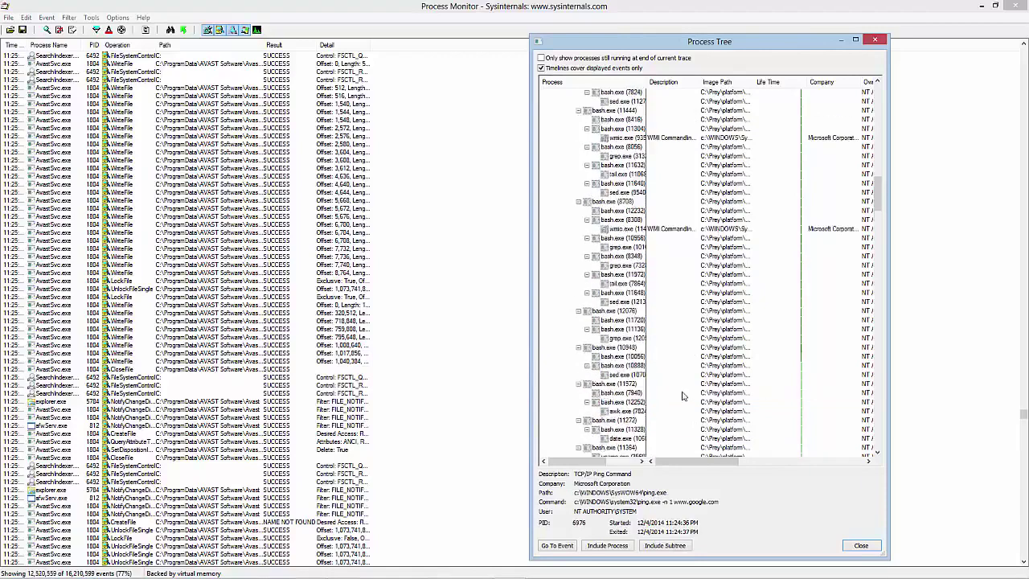
click(687, 256)
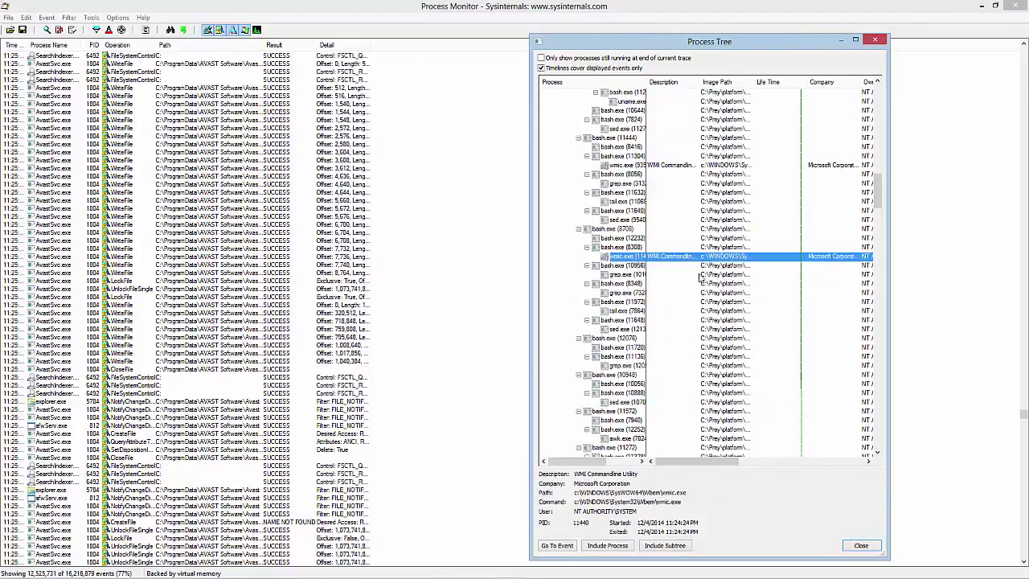
scroll(711, 342, up, 5)
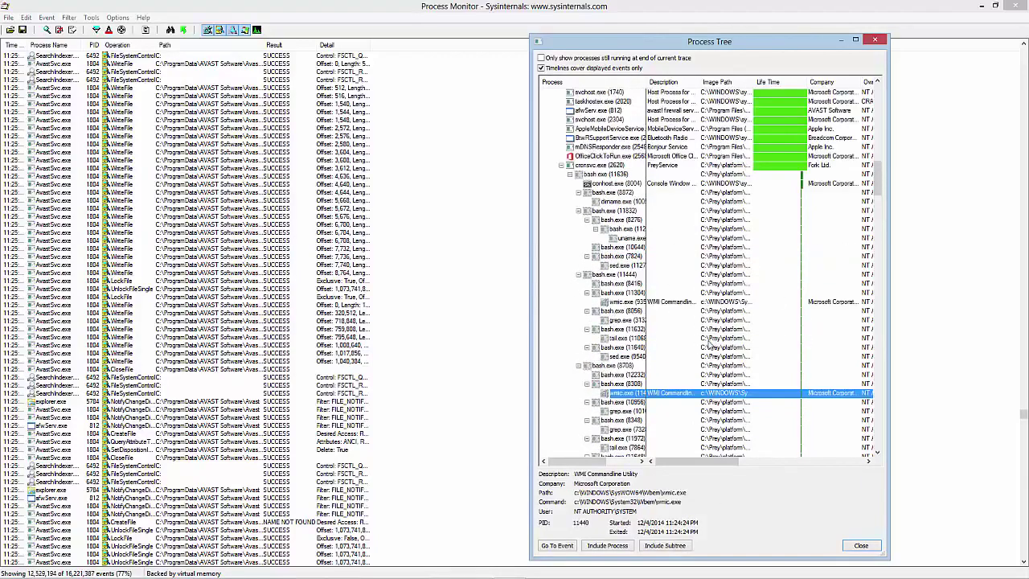
click(690, 303)
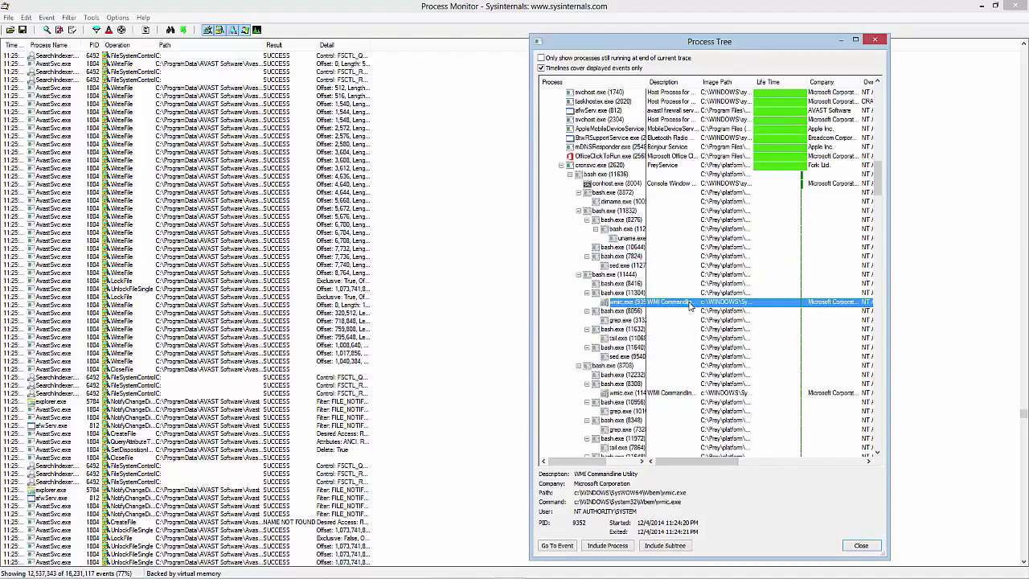
Examine the full chain of bash.exe children that cronsvc.exe spawned, including their helper programs and life times.
scroll(690, 305, up, 6)
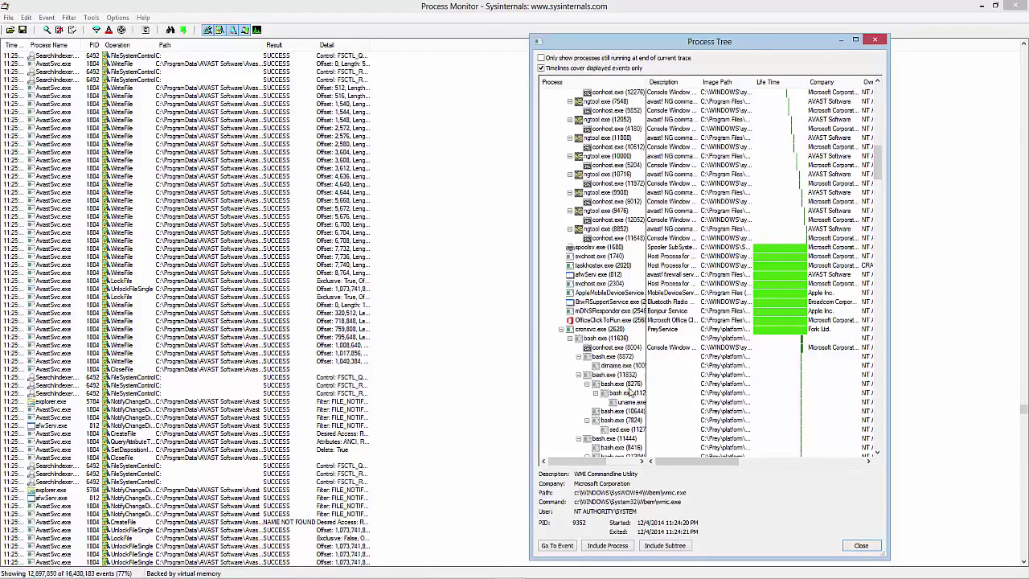
scroll(632, 392, down, 15)
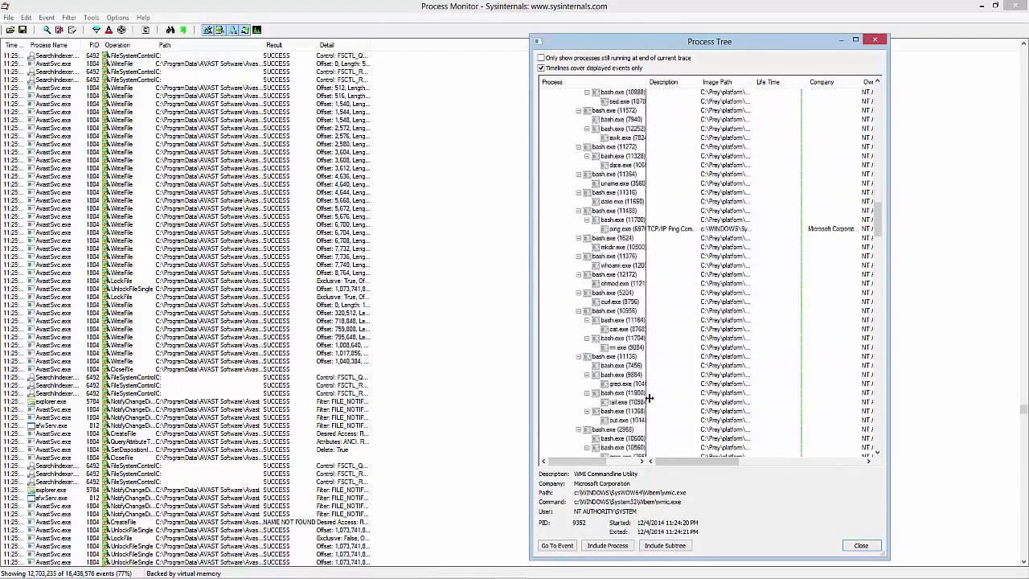
scroll(648, 398, down, 15)
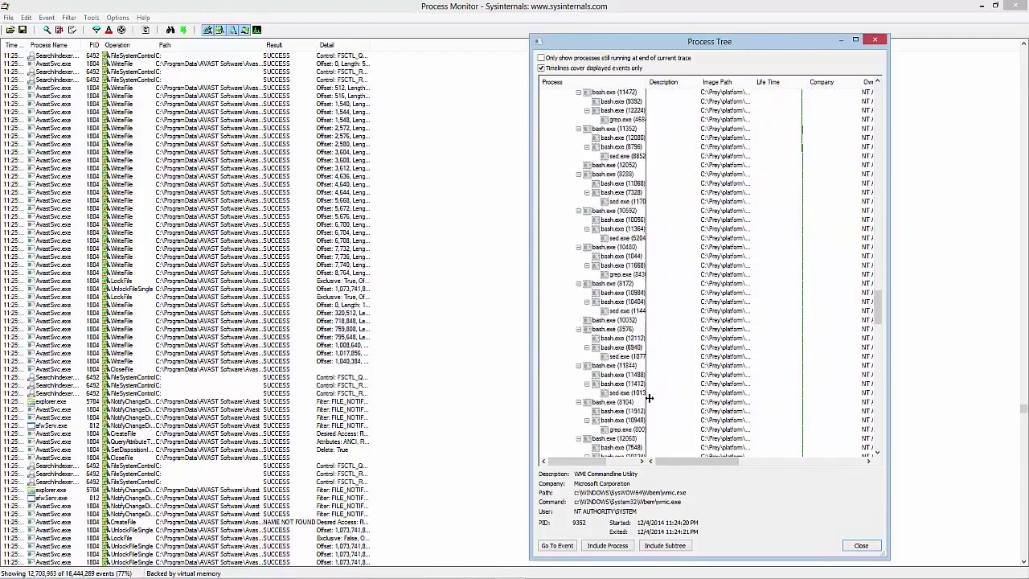
scroll(648, 397, down, 4)
scroll(643, 402, up, 6)
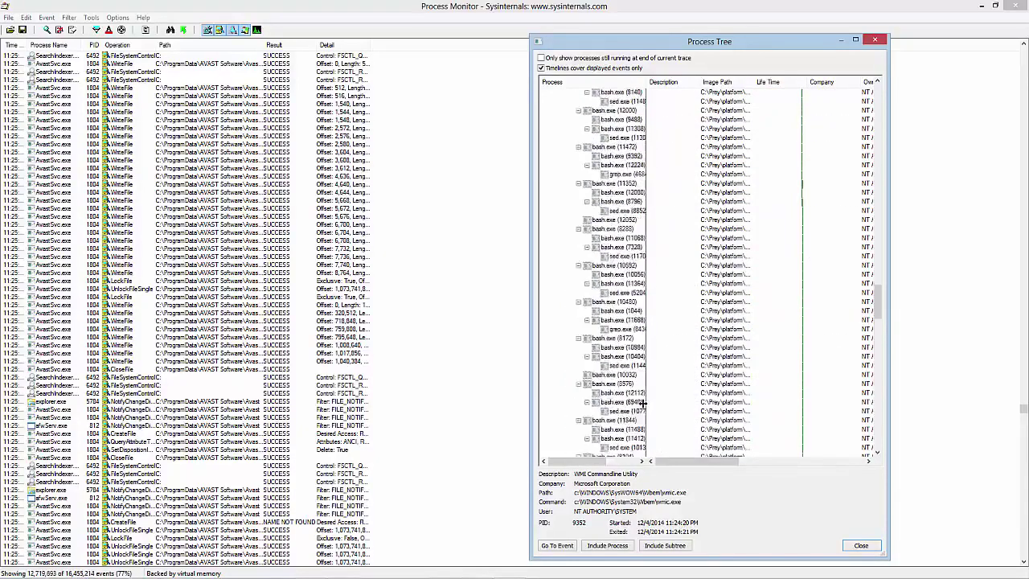
scroll(644, 402, up, 12)
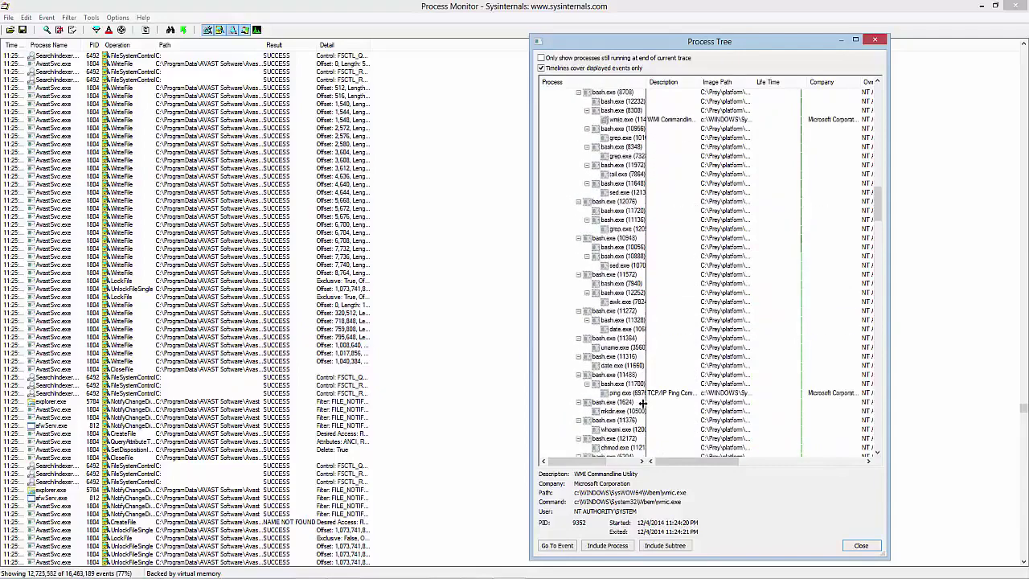
scroll(643, 404, up, 10)
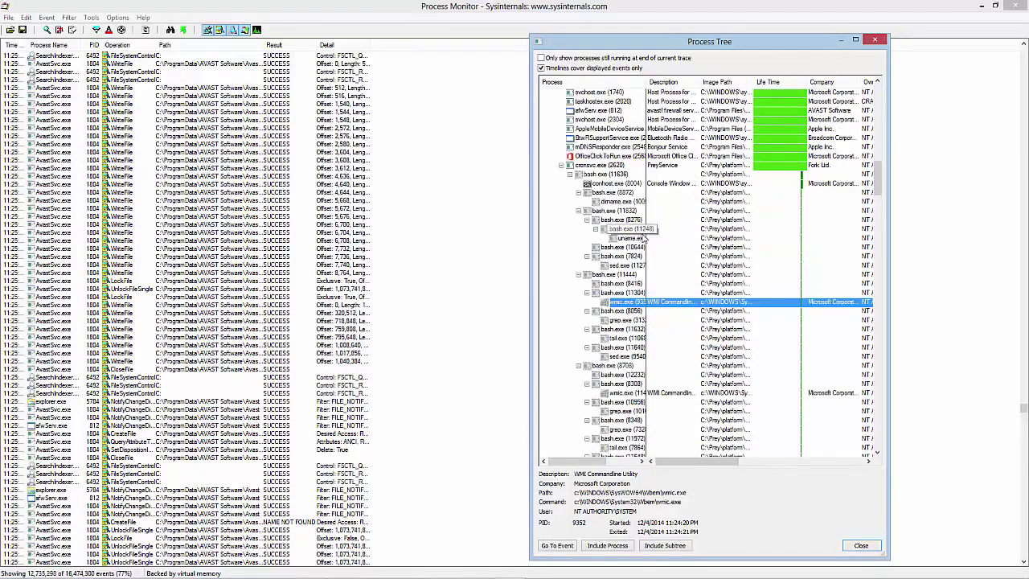
scroll(643, 234, down, 12)
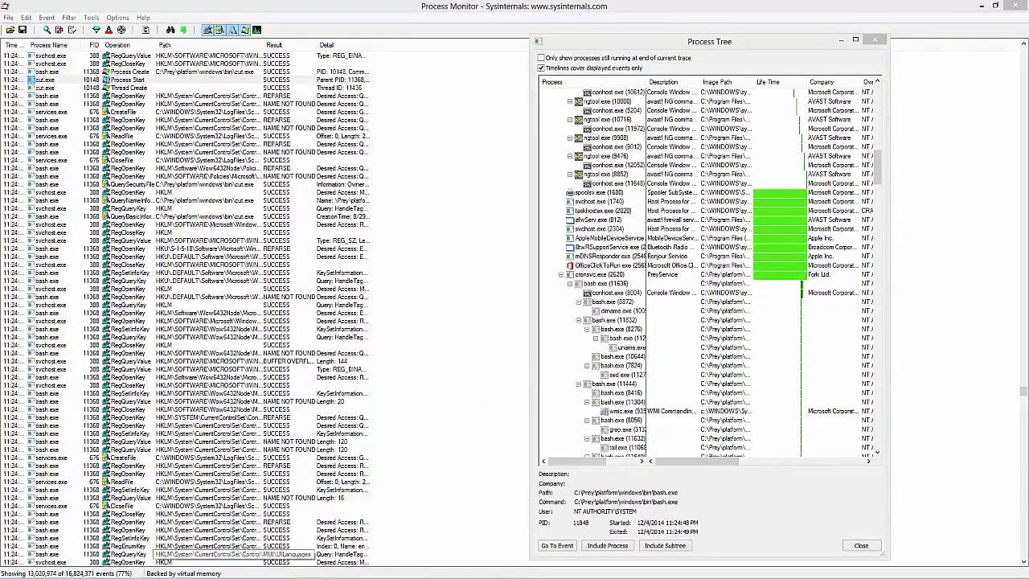
Switch to Process Explorer and try to suspend the Prey service process cronsvc.exe.
mouse_move(161, 574)
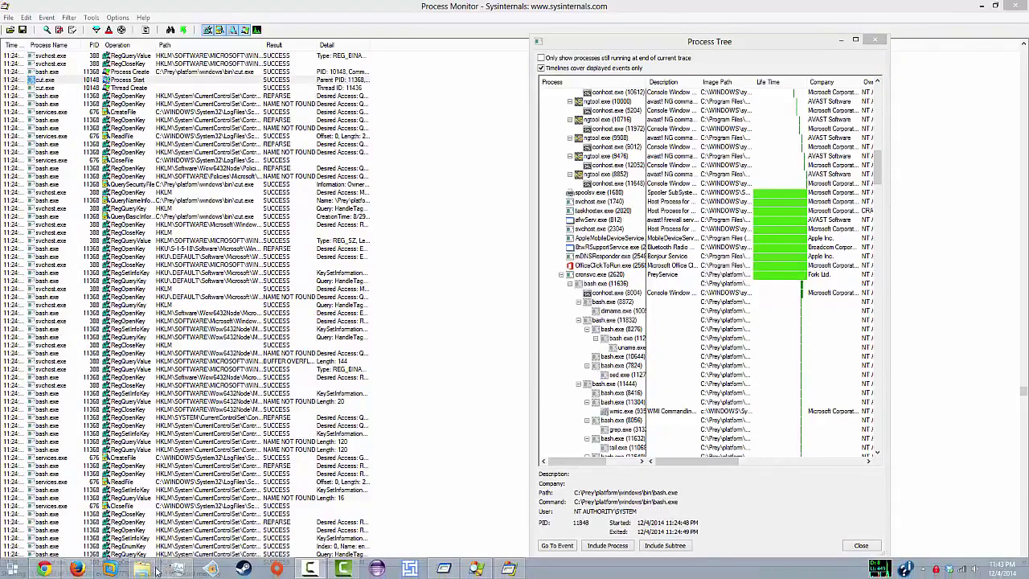
click(476, 568)
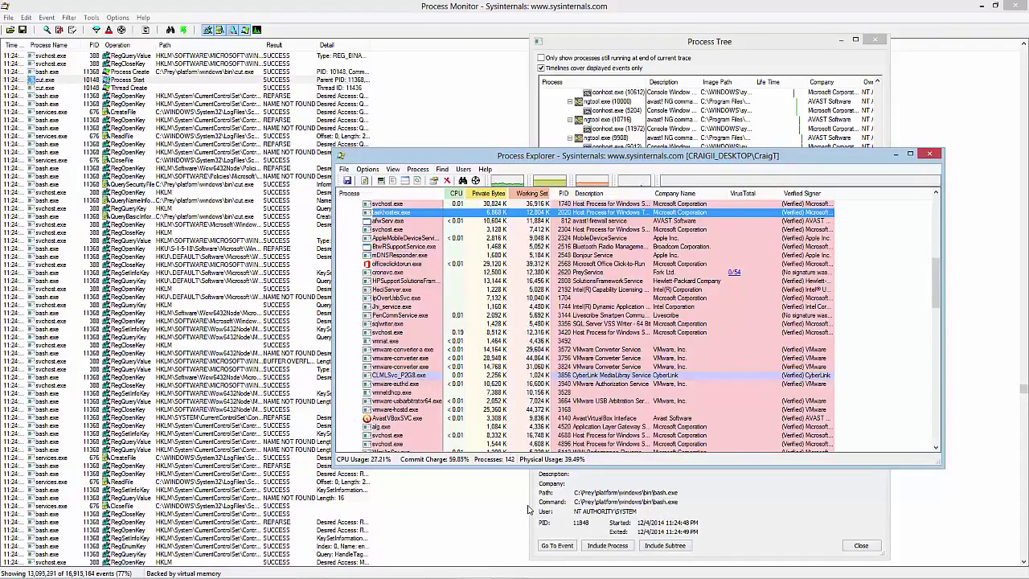
click(670, 274)
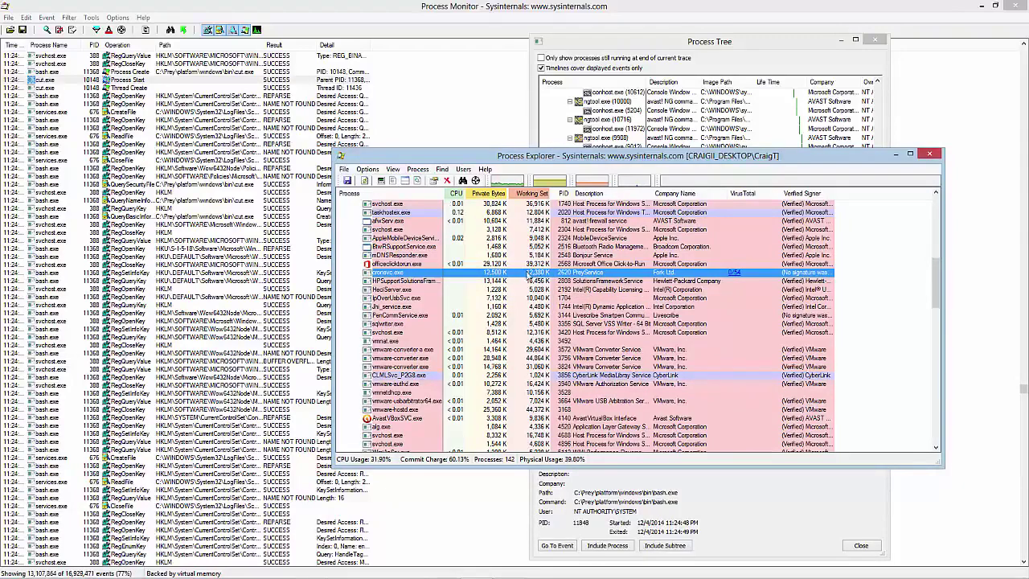
mouse_move(407, 280)
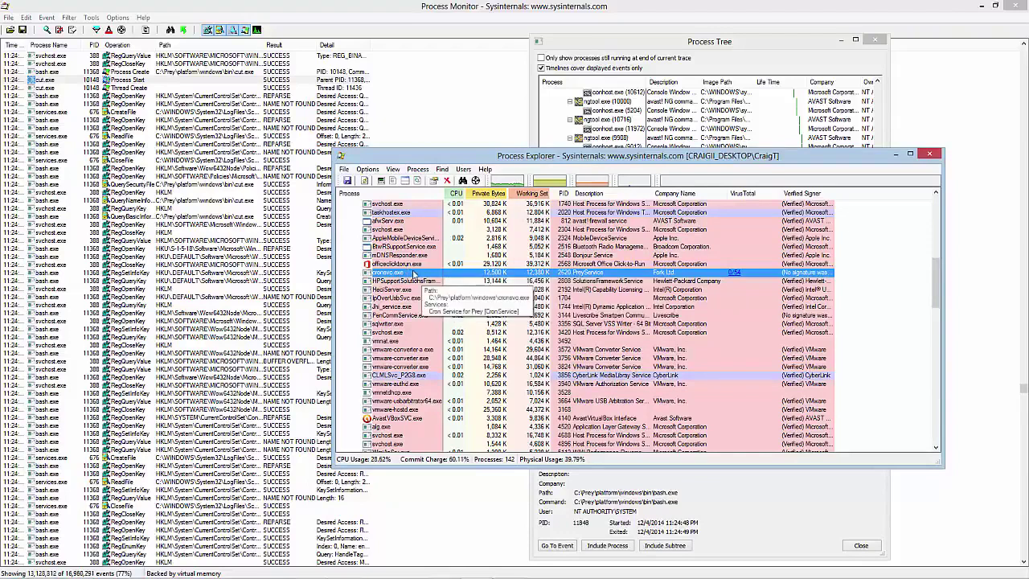
right_click(416, 274)
click(450, 355)
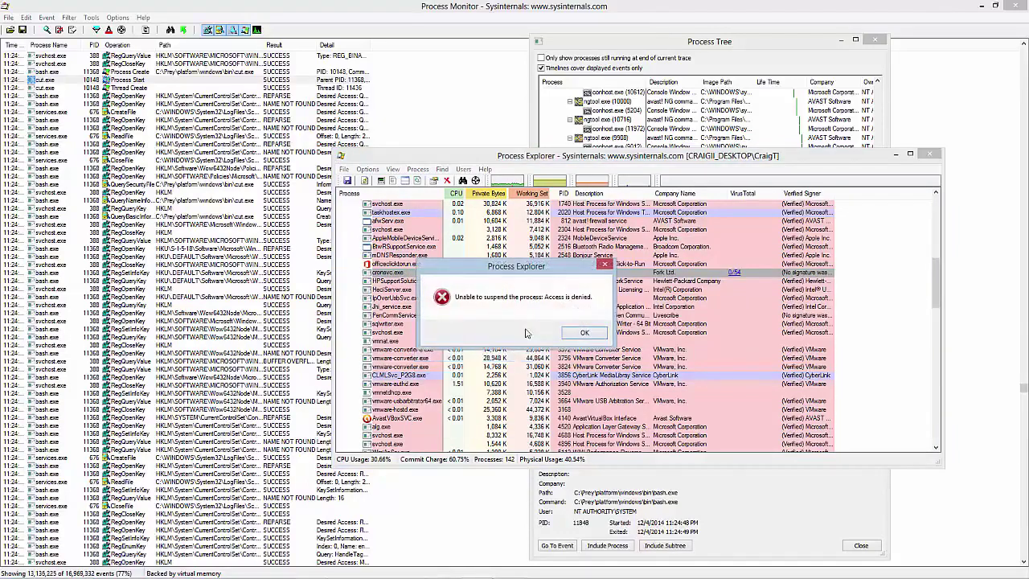
click(567, 337)
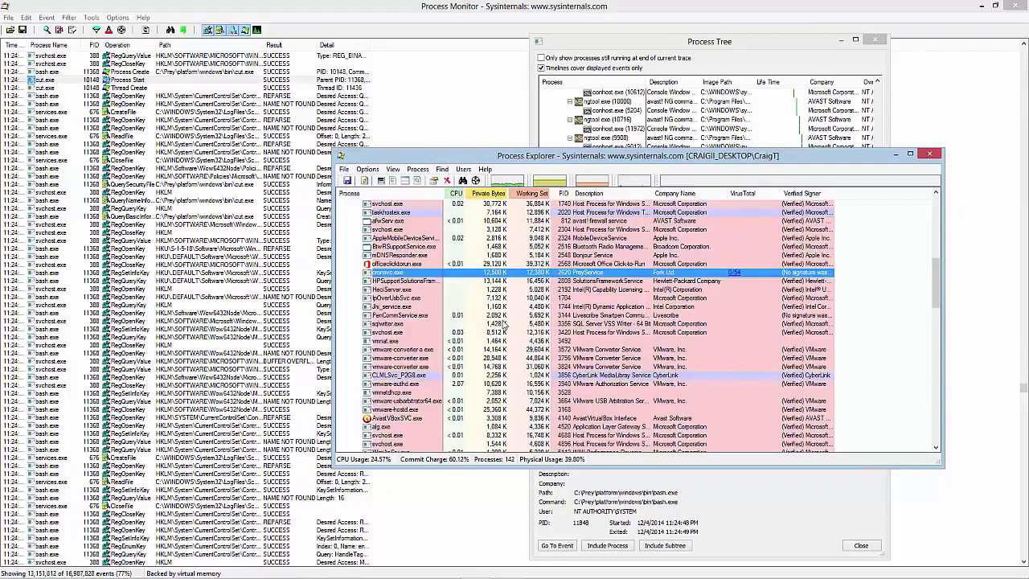
Show the Process Explorer list as a process tree.
key(ctrl+t)
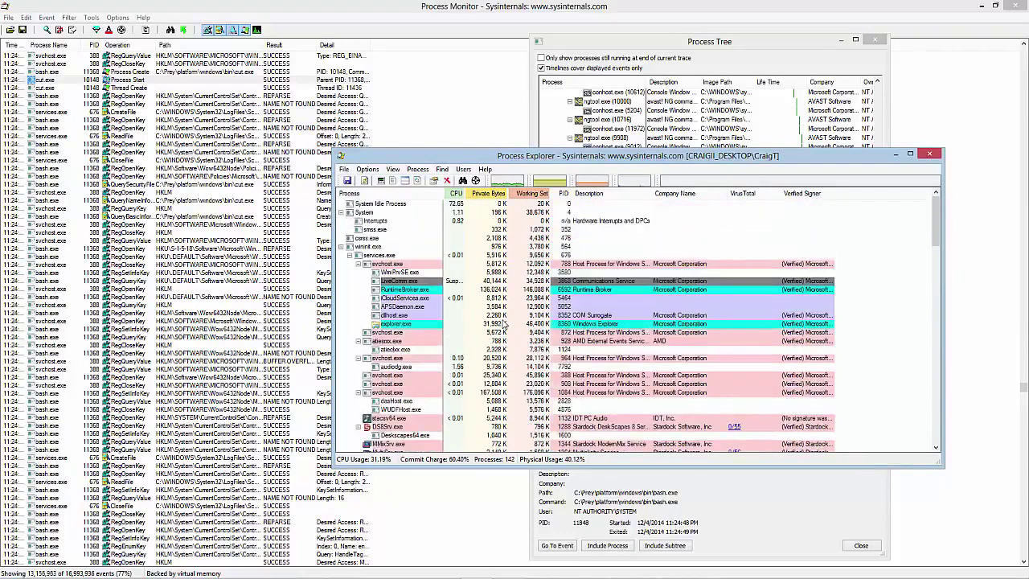